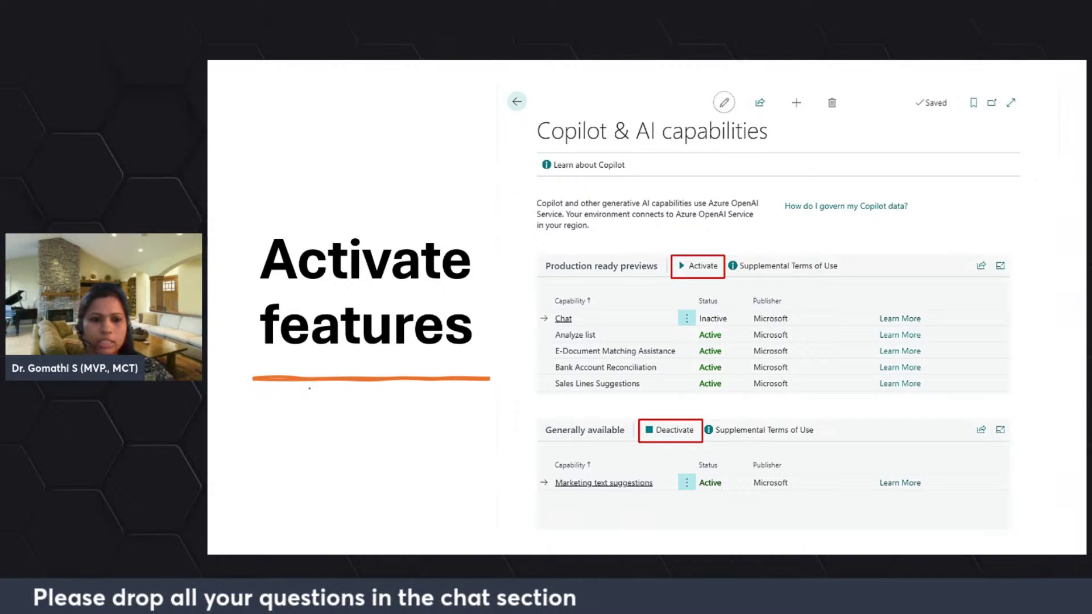
pyautogui.moveTo(715, 329)
pyautogui.mouseDown()
pyautogui.moveTo(691, 337)
pyautogui.moveTo(722, 331)
pyautogui.moveTo(682, 324)
pyautogui.mouseUp()
pyautogui.moveTo(589, 303)
pyautogui.mouseDown()
pyautogui.moveTo(542, 389)
pyautogui.moveTo(575, 389)
pyautogui.moveTo(665, 326)
pyautogui.moveTo(589, 303)
pyautogui.mouseUp()
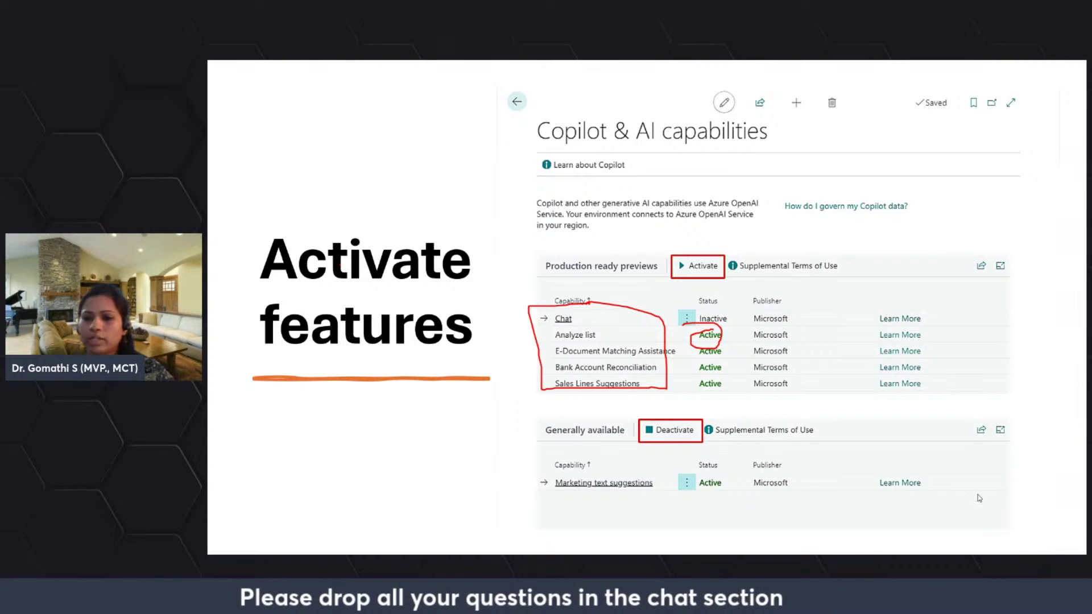
pyautogui.moveTo(716, 297)
pyautogui.mouseDown()
pyautogui.moveTo(683, 391)
pyautogui.moveTo(745, 387)
pyautogui.moveTo(740, 324)
pyautogui.mouseUp()
pyautogui.moveTo(747, 313); pyautogui.dragTo(841, 277)
pyautogui.press('Right')
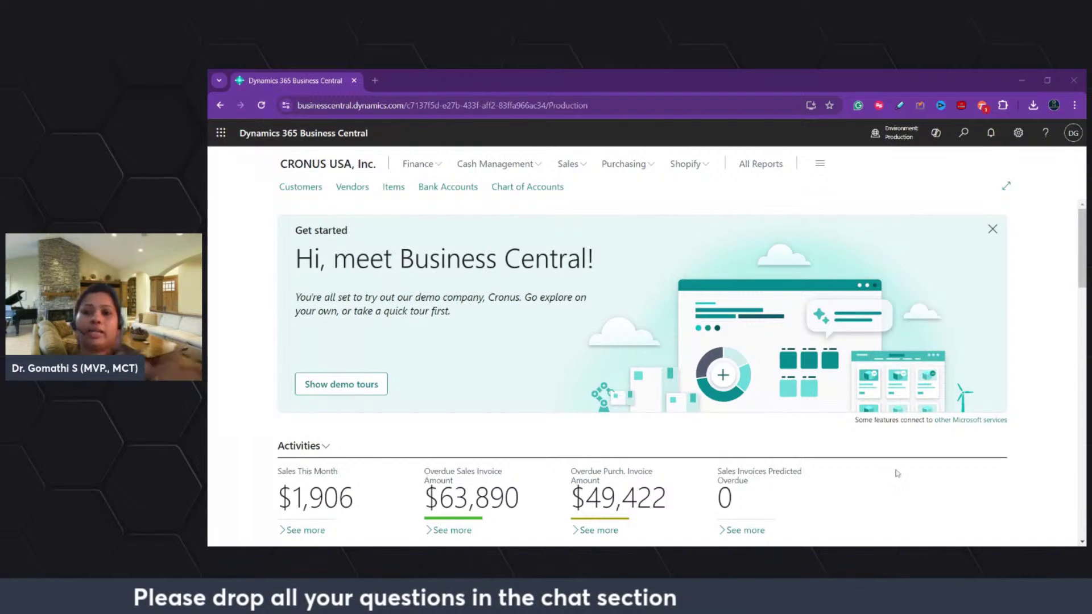
# Search for "copilot", open the Copilot & AI capabilities page and dismiss the About Copilot tip.
pyautogui.click(964, 135)
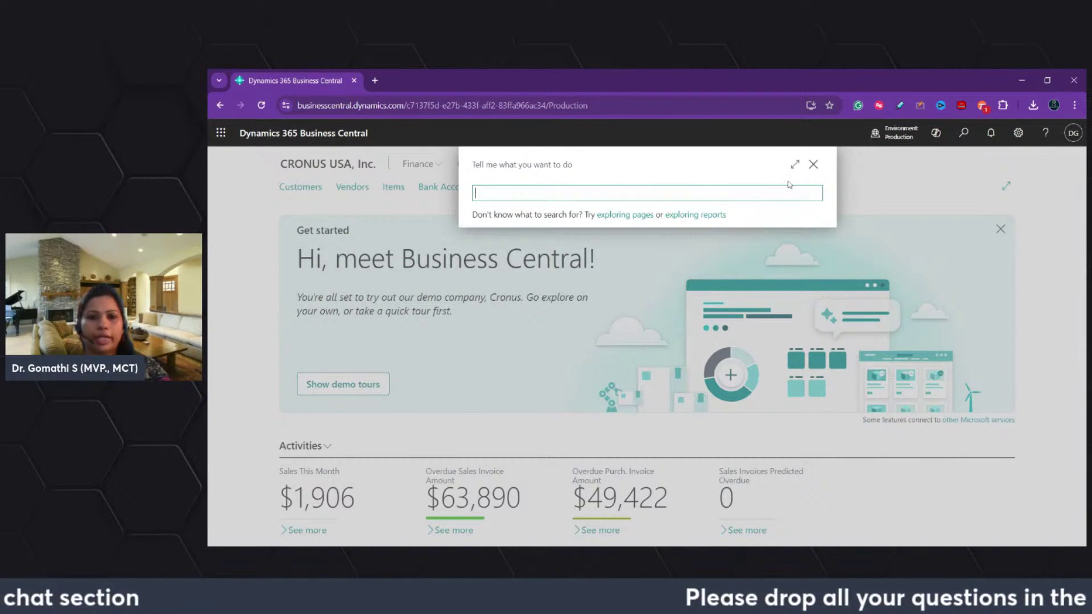
pyautogui.write('copilot')
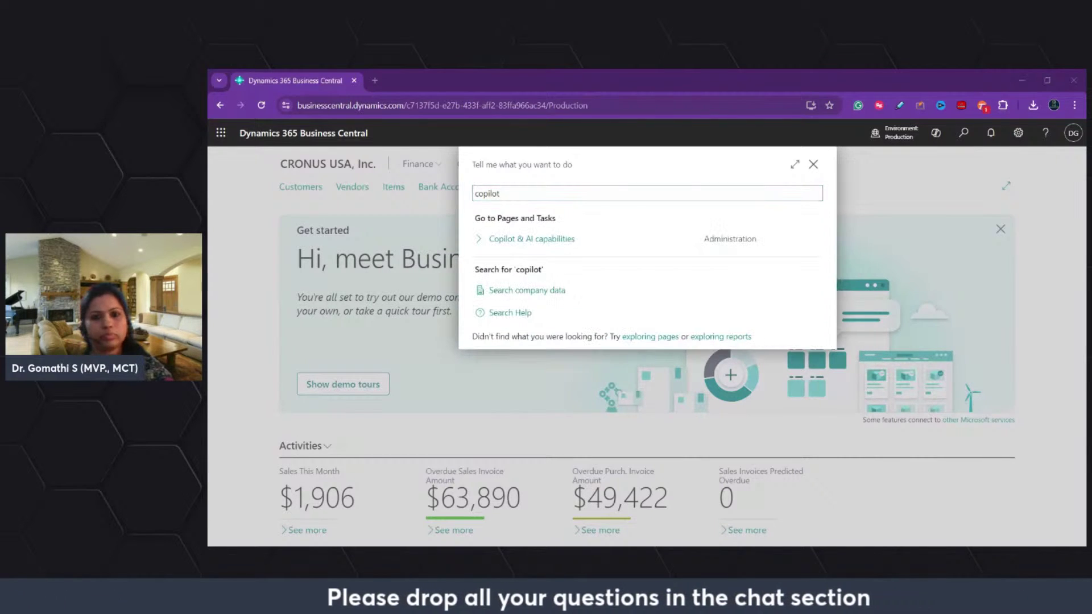
pyautogui.hotkey('ctrl', 'a')
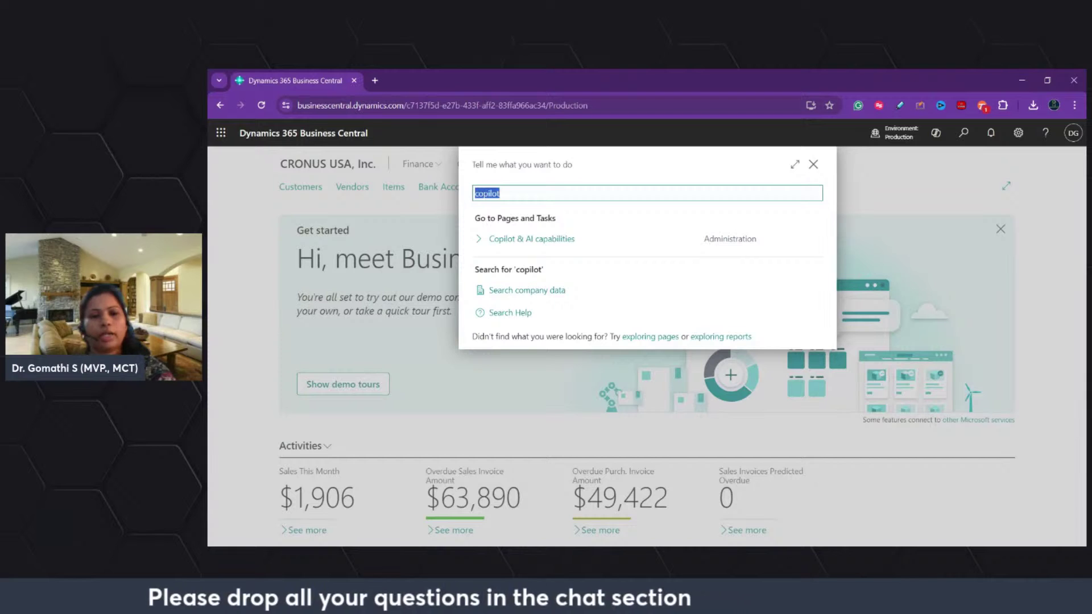
pyautogui.click(547, 241)
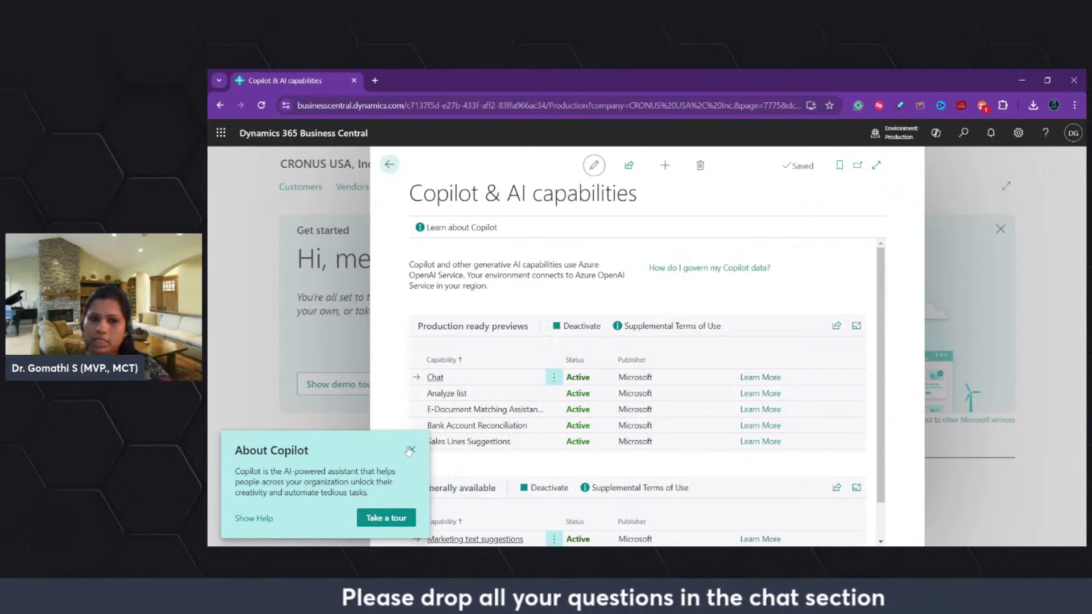
pyautogui.click(410, 450)
# Examine the status of the listed Copilot capabilities and the actions available for the Chat capability.
pyautogui.scroll(-1, 462, 340)
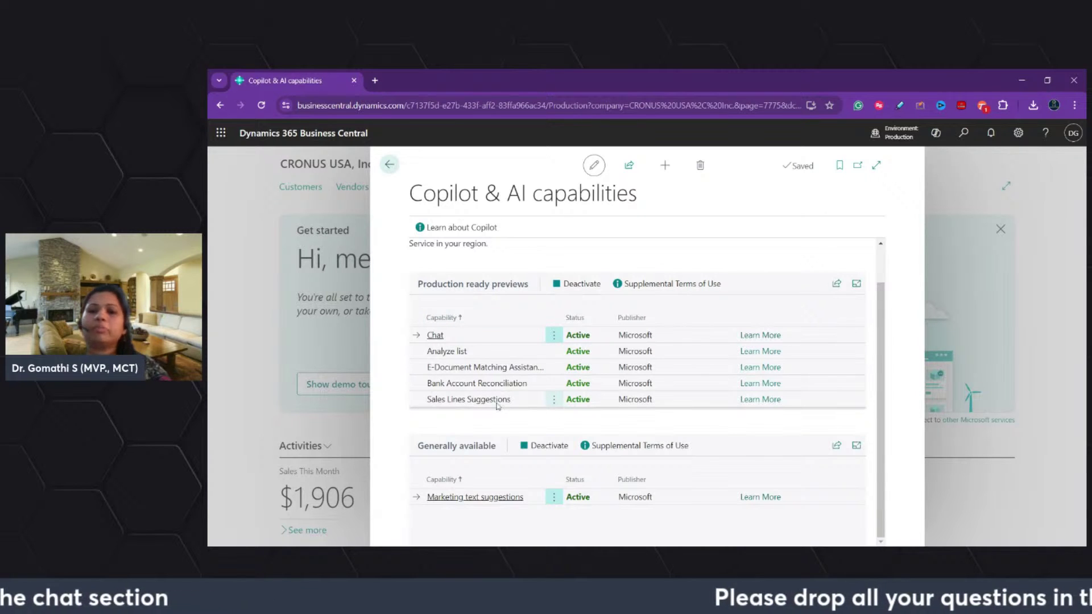
pyautogui.click(559, 340)
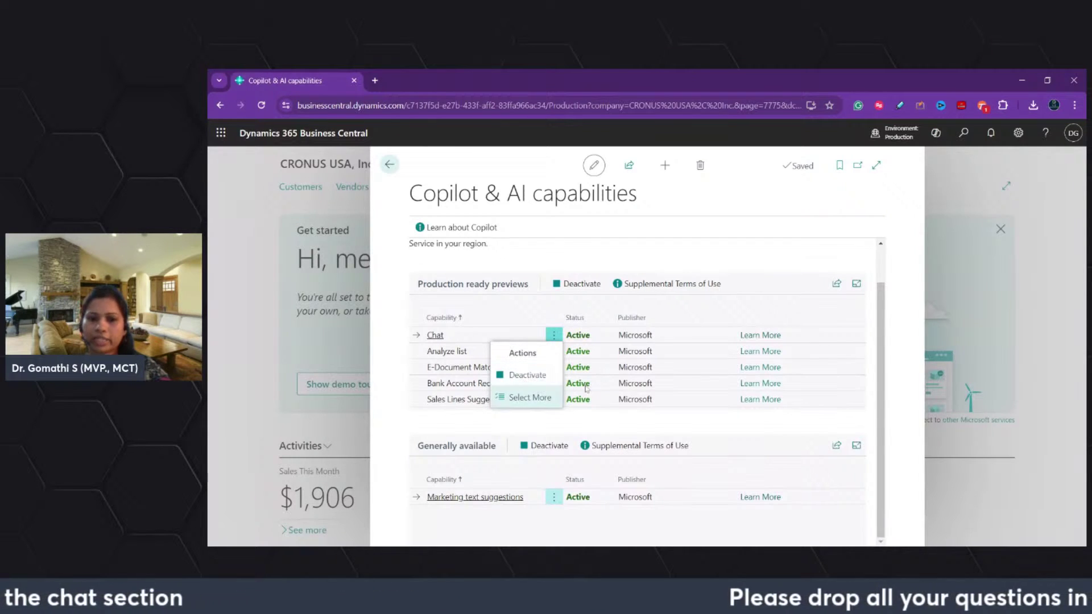
pyautogui.click(644, 302)
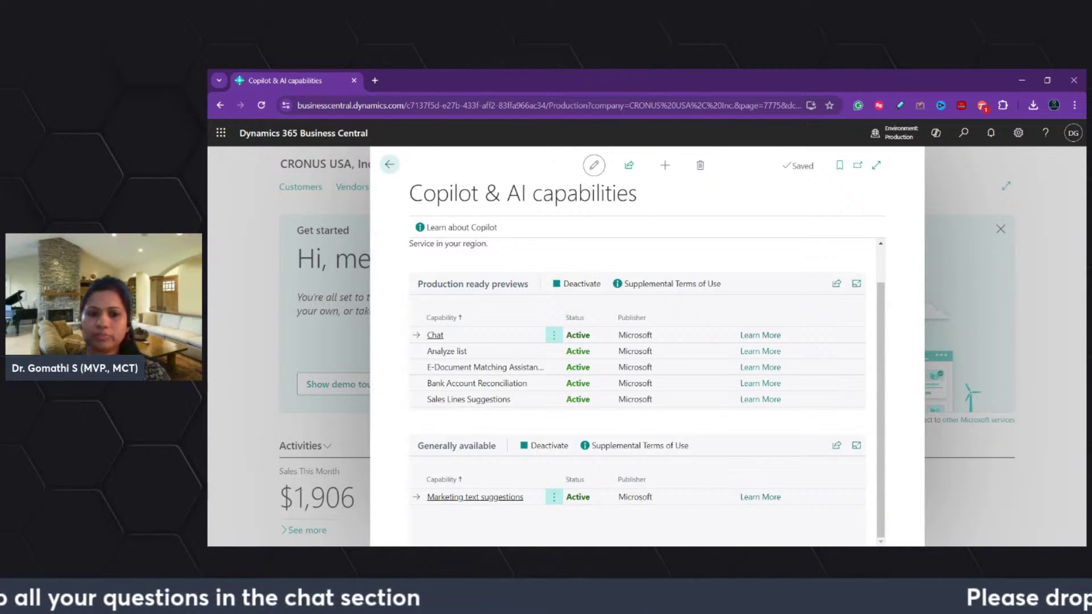
# Leave the Copilot & AI capabilities page and open the Copilot chat from the home page.
pyautogui.click(389, 166)
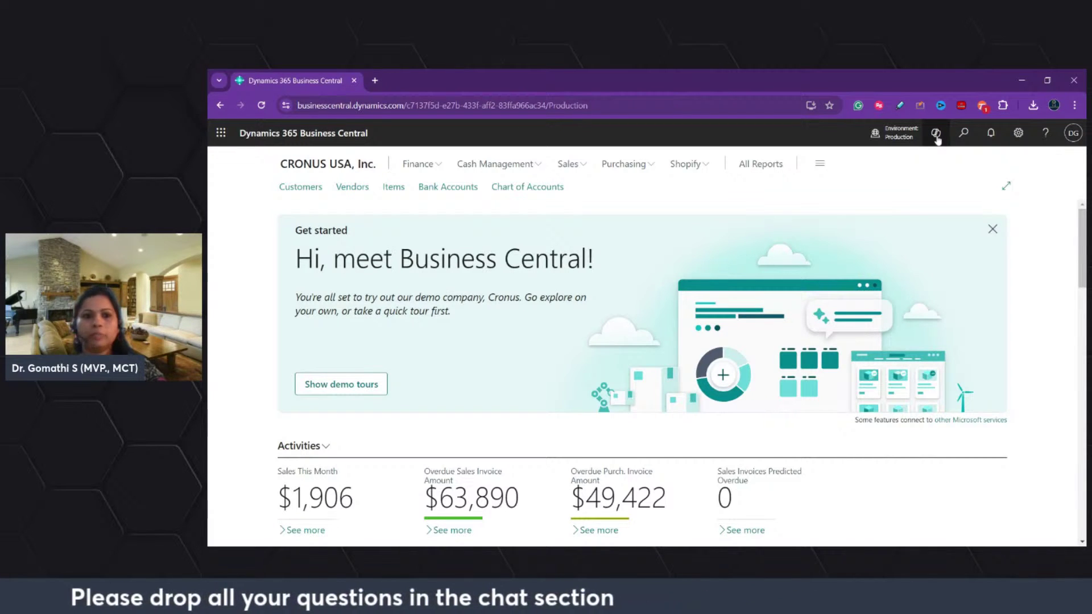
pyautogui.click(936, 134)
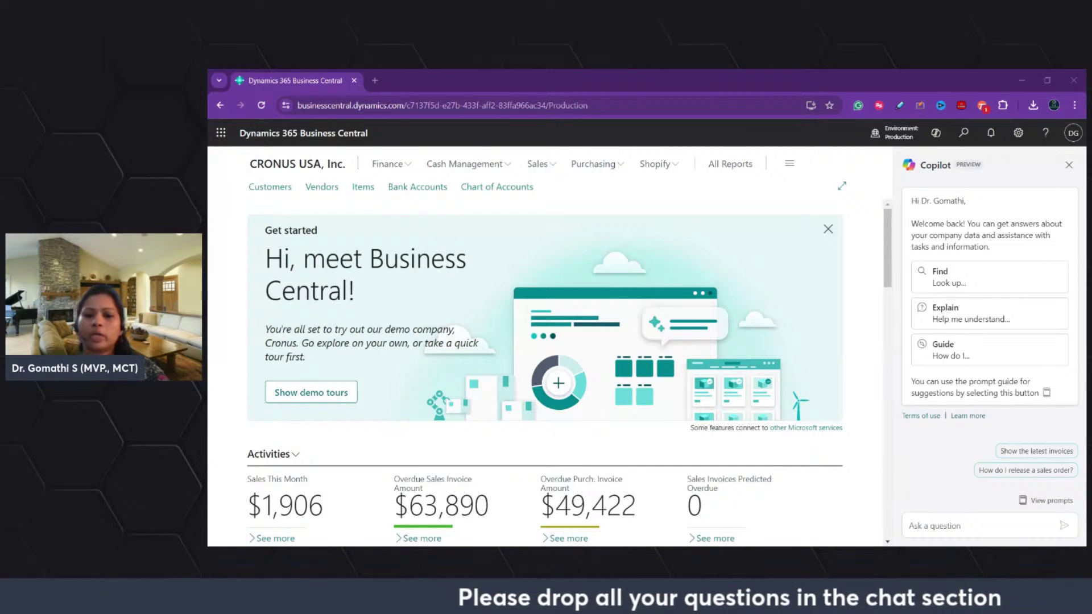
pyautogui.hotkey('alt', 'Tab')
pyautogui.hotkey('alt', 'Tab')
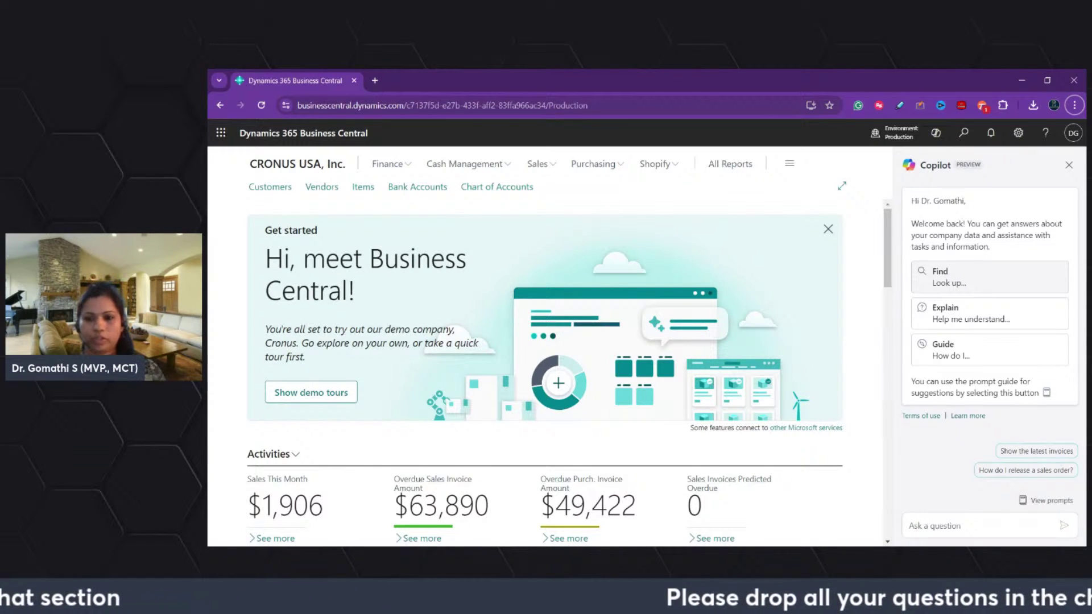
pyautogui.click(959, 524)
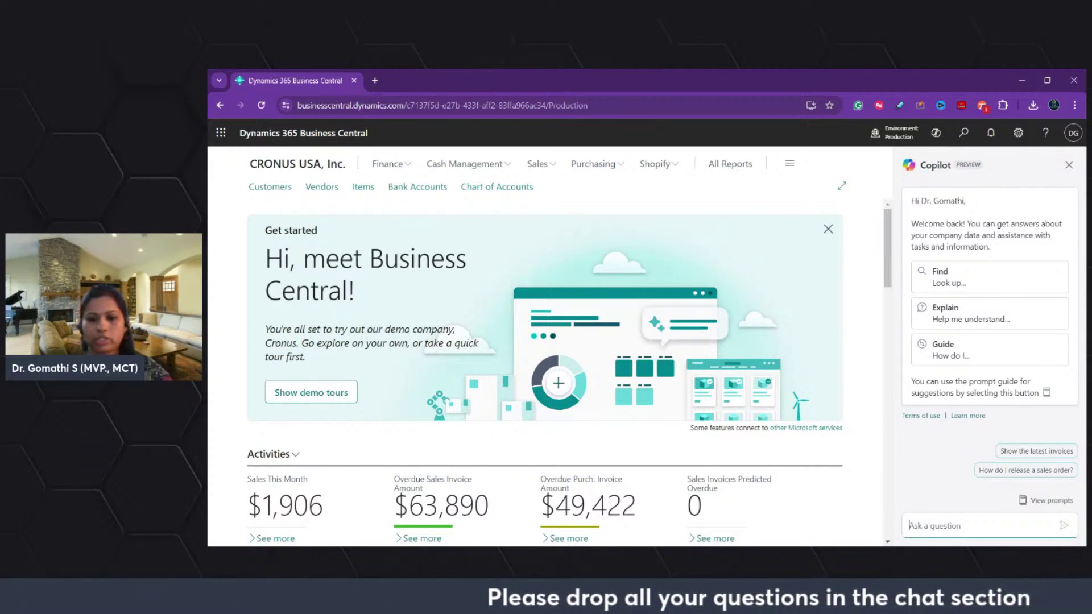
pyautogui.hotkey('ctrl', '+')
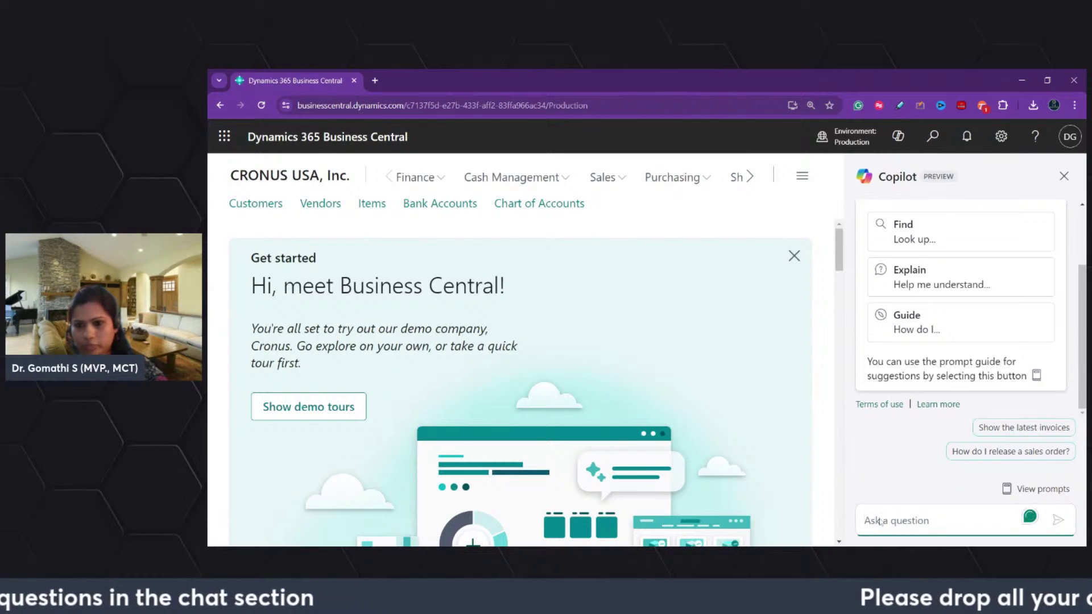
pyautogui.hotkey('ctrl', 'a')
pyautogui.click(933, 520)
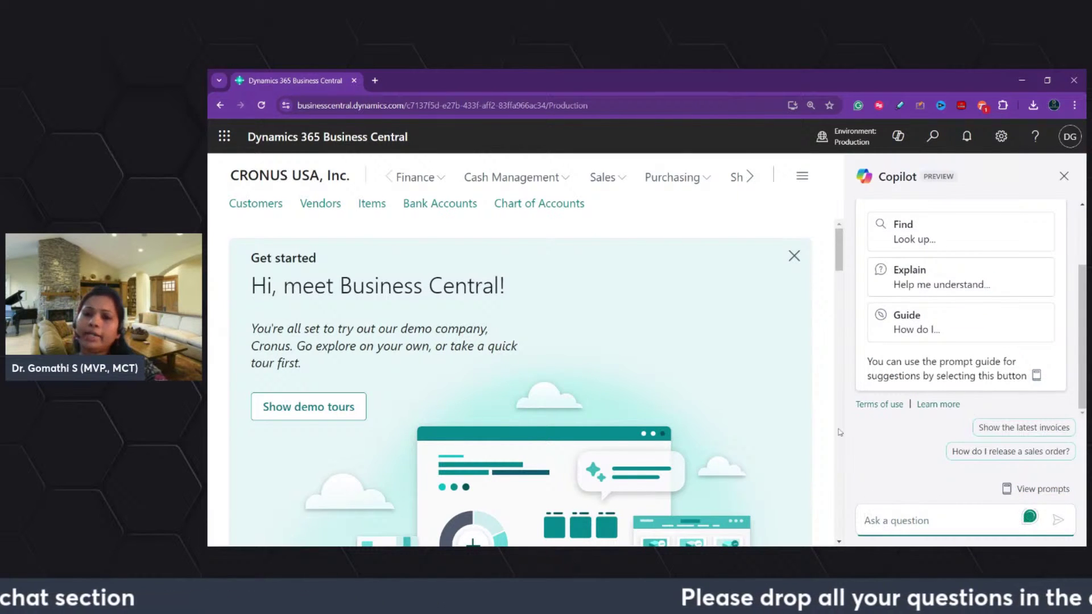
pyautogui.click(911, 250)
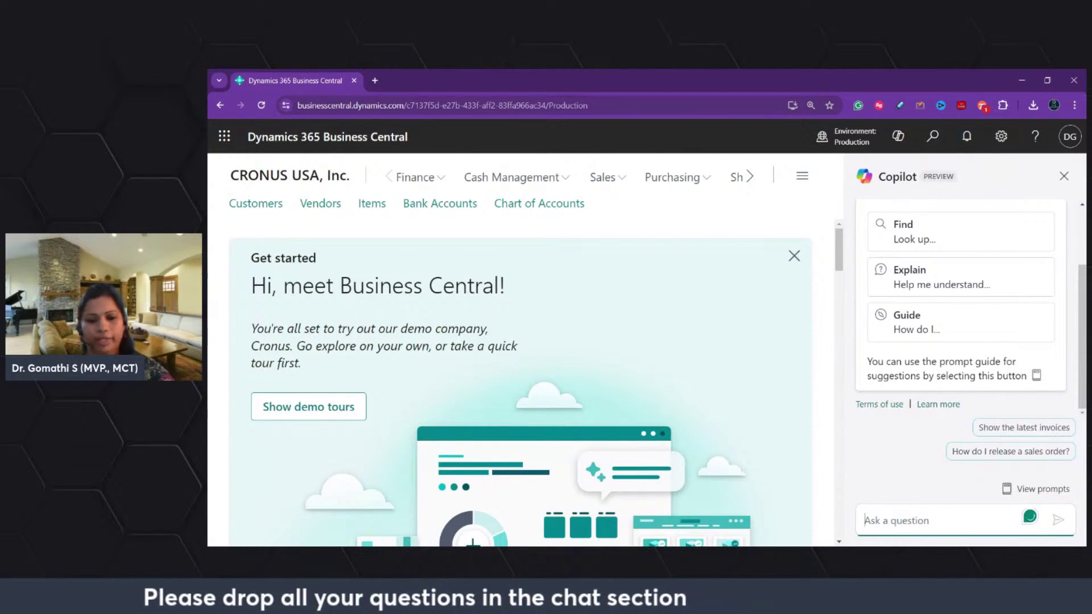
pyautogui.hotkey('shift', 'Left')
pyautogui.hotkey('shift', 'Left')
pyautogui.hotkey('shift', 'Left')
pyautogui.press('BackSpace')
pyautogui.press('BackSpace')
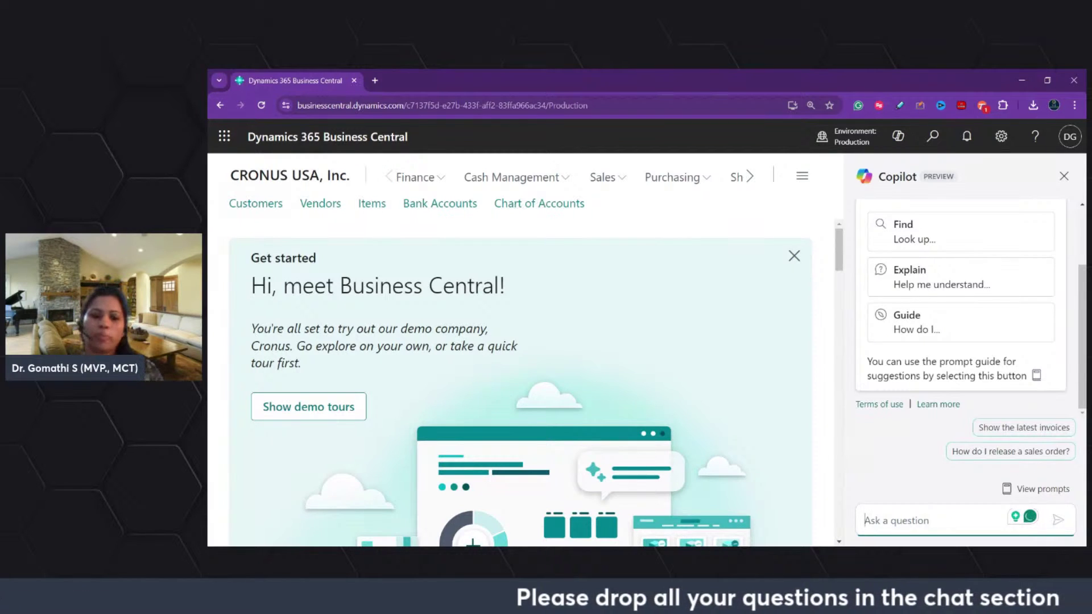
pyautogui.hotkey('alt', 'Tab')
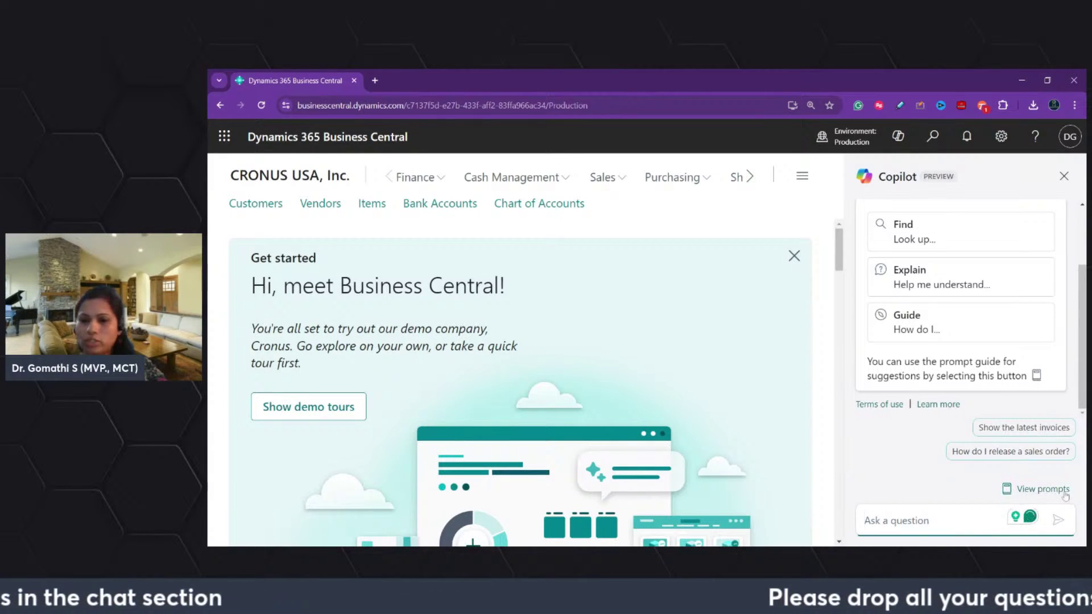
# View the Find suggestions in Copilot's prompt guide without choosing one.
pyautogui.click(1044, 492)
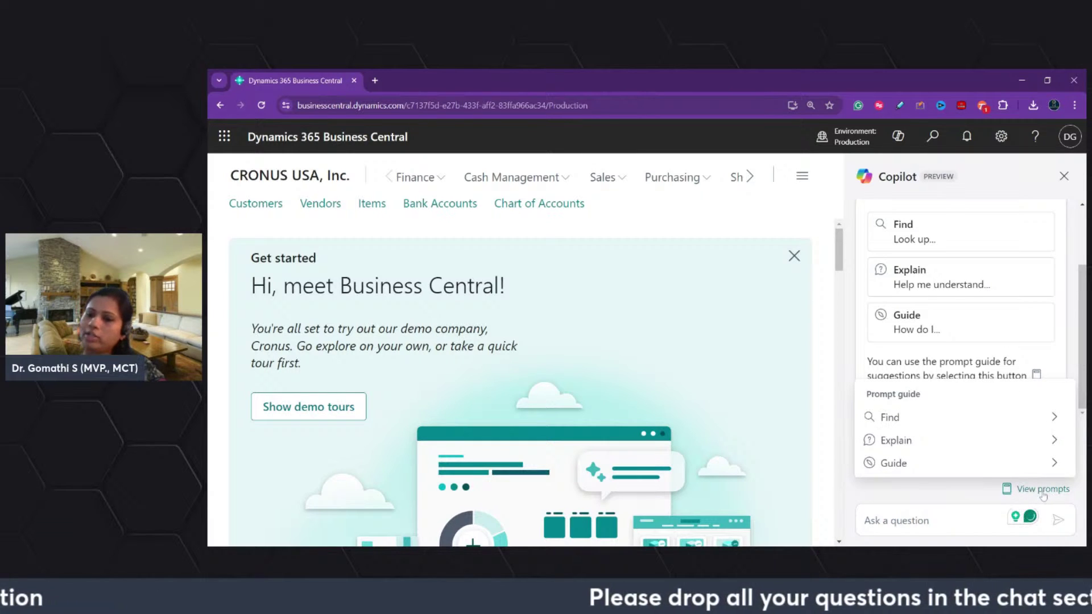
pyautogui.click(1052, 418)
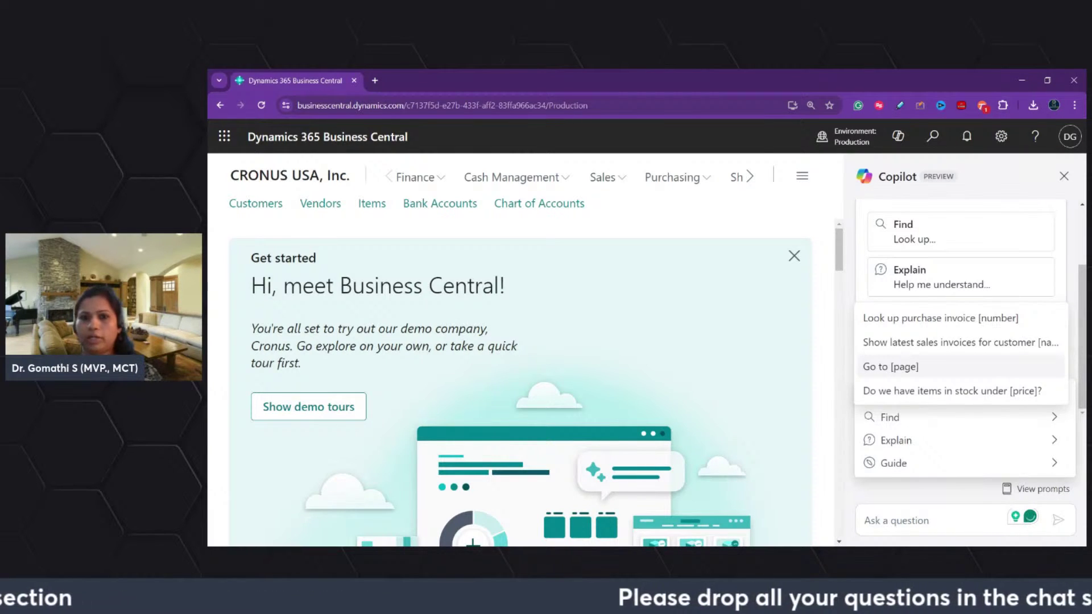
pyautogui.click(625, 180)
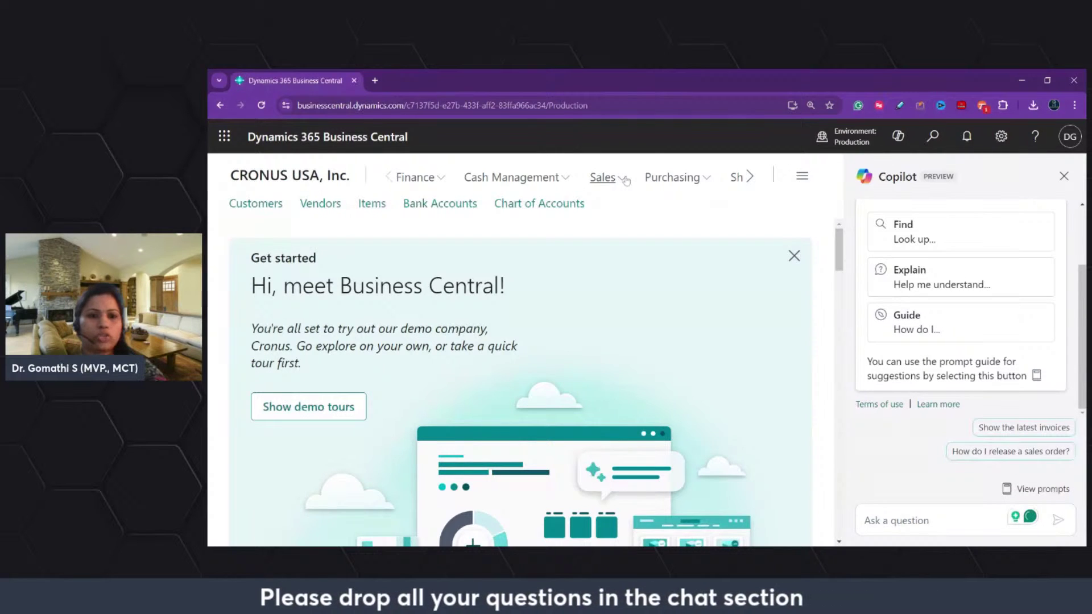
pyautogui.click(625, 180)
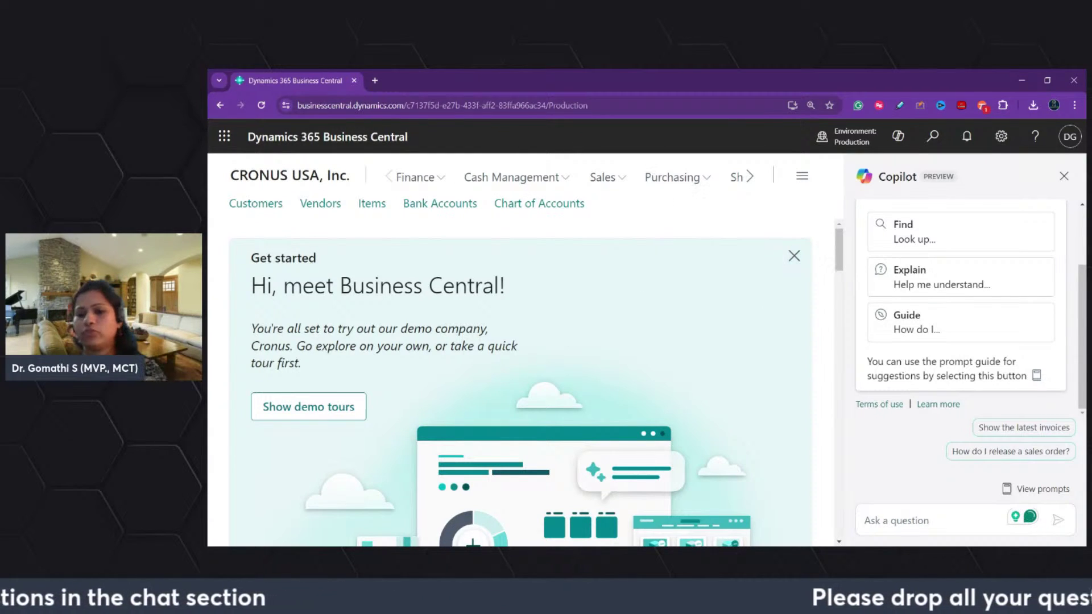
# Ask Copilot "Find Sales Quote Page" and dismiss the Get started banner on the home page.
pyautogui.click(923, 533)
pyautogui.write('Find Sa')
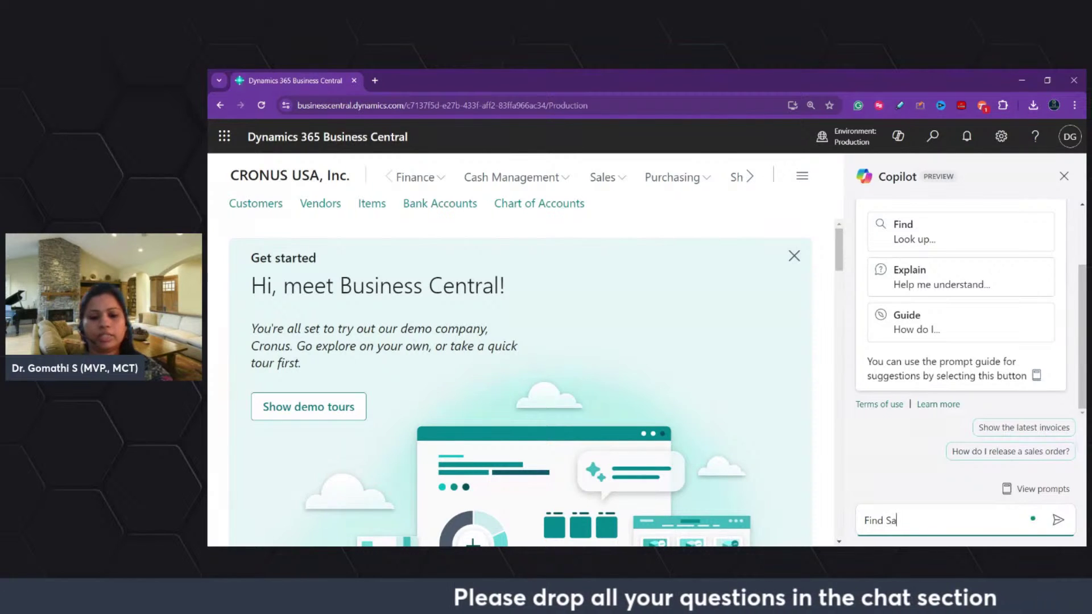
pyautogui.write('les')
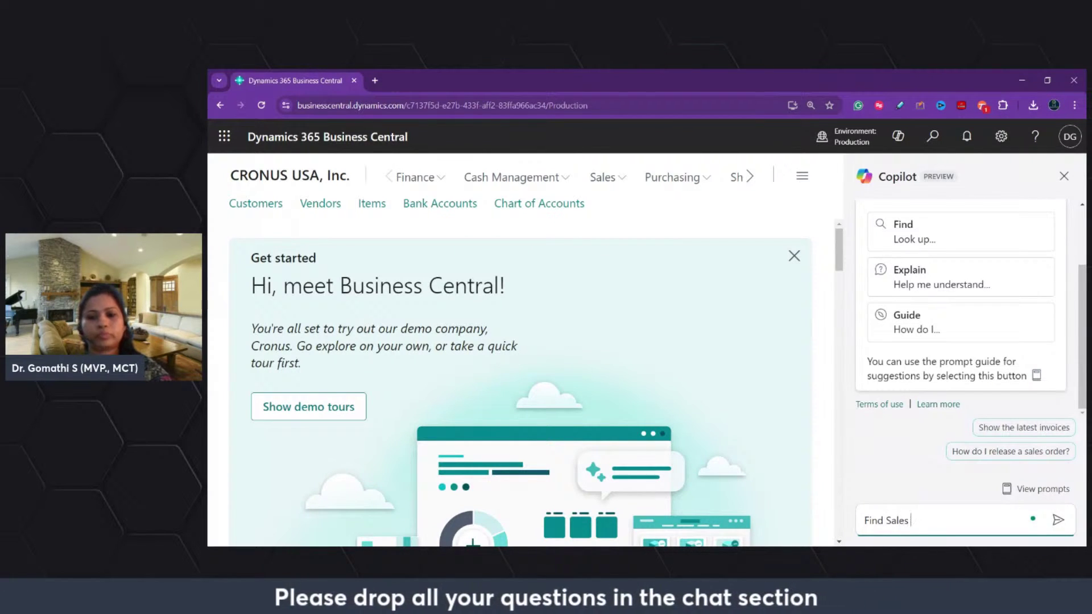
pyautogui.write(' Quote Pag')
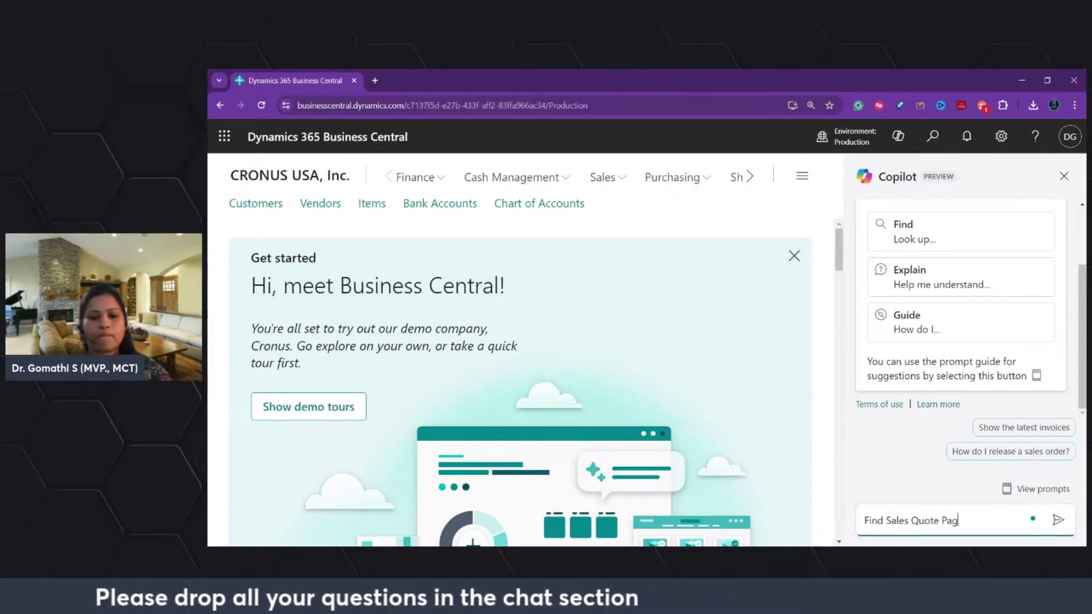
pyautogui.write('e')
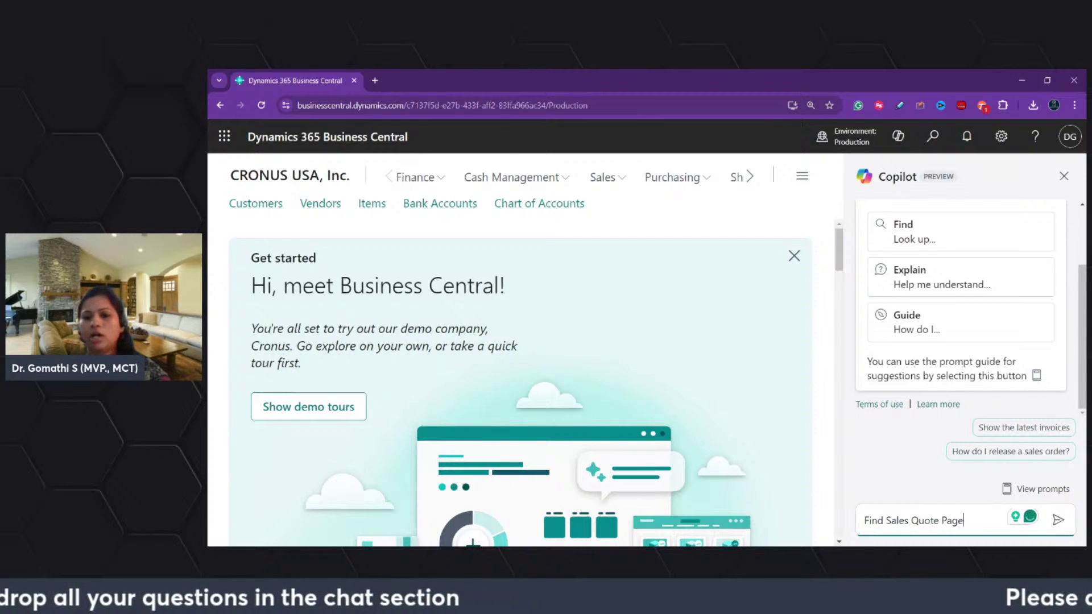
pyautogui.press('Return')
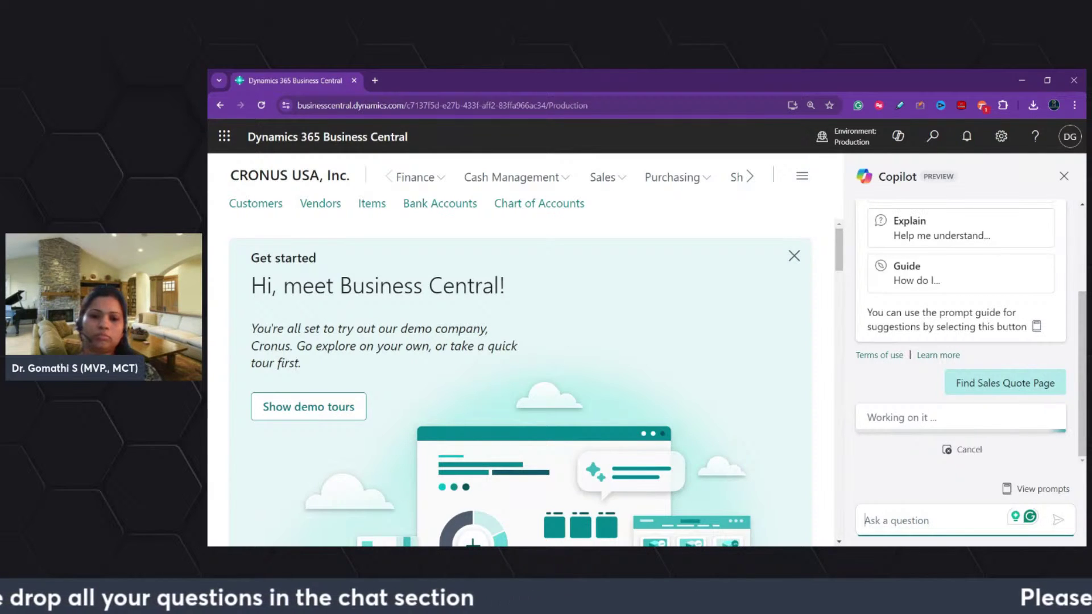
pyautogui.click(794, 256)
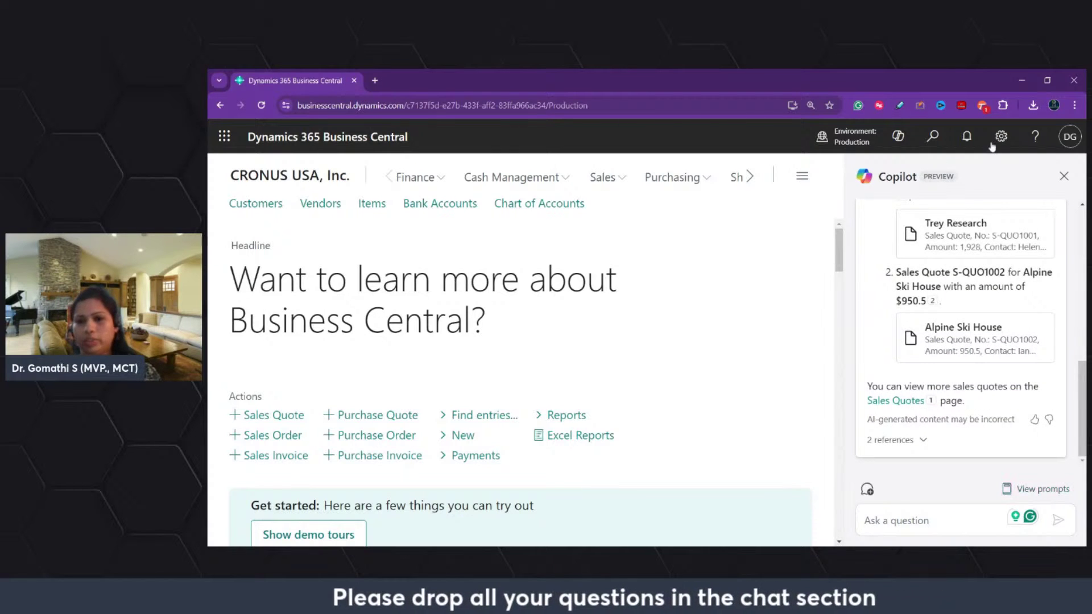
# Review the sales quote records and their customers in Copilot's answer.
pyautogui.scroll(5, 897, 443)
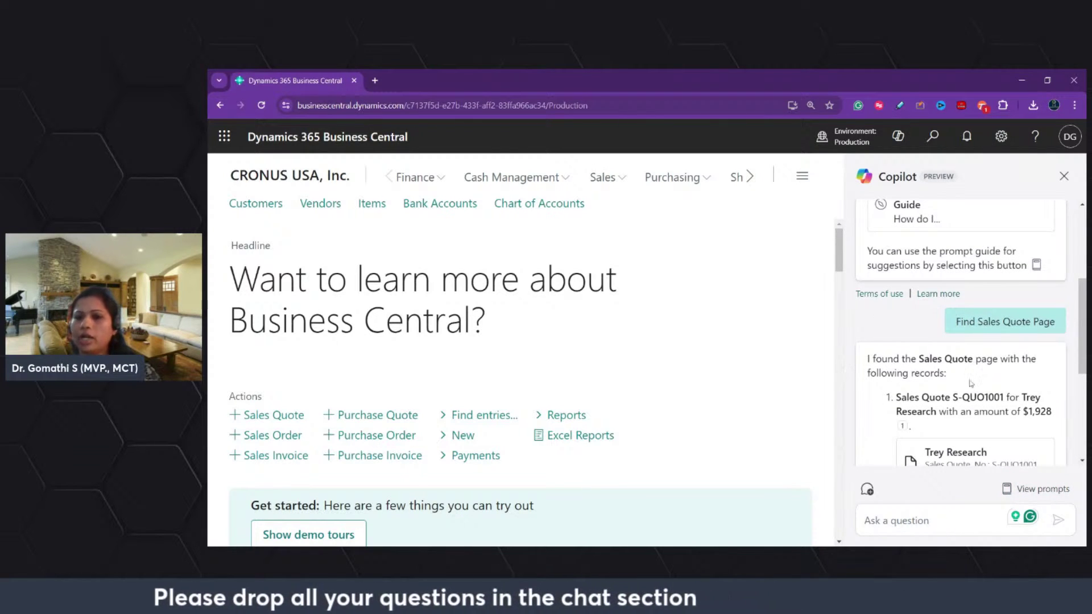
pyautogui.scroll(-2, 989, 380)
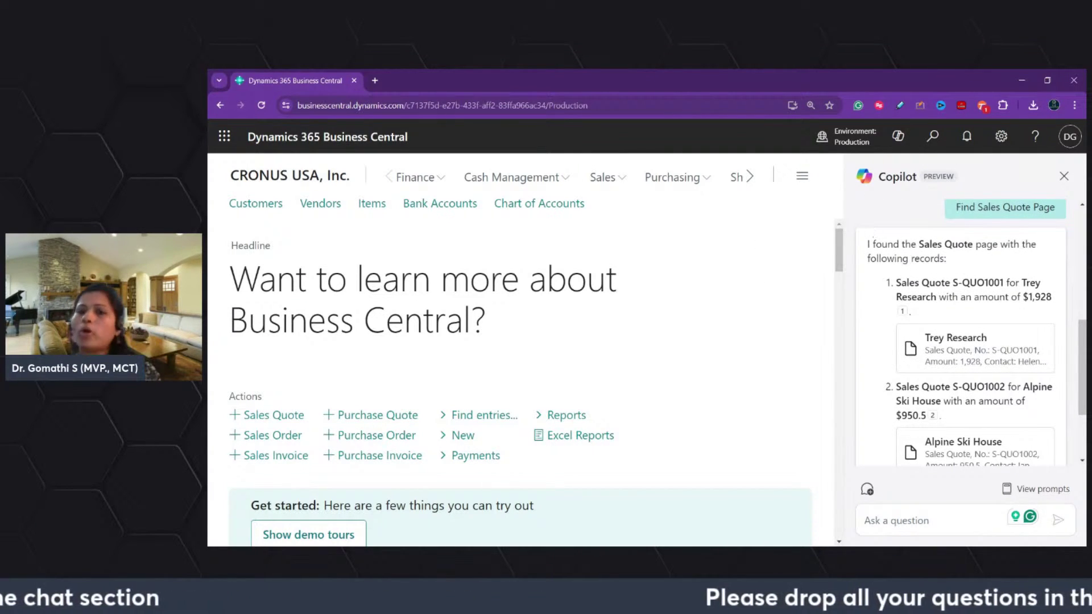
pyautogui.scroll(1, 881, 335)
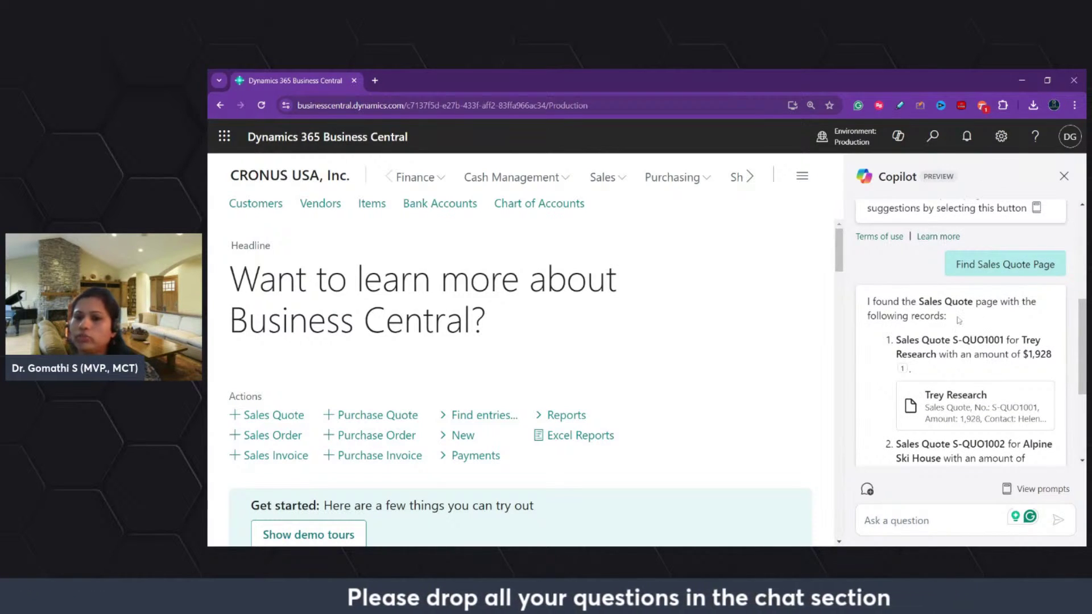
pyautogui.scroll(-1, 967, 378)
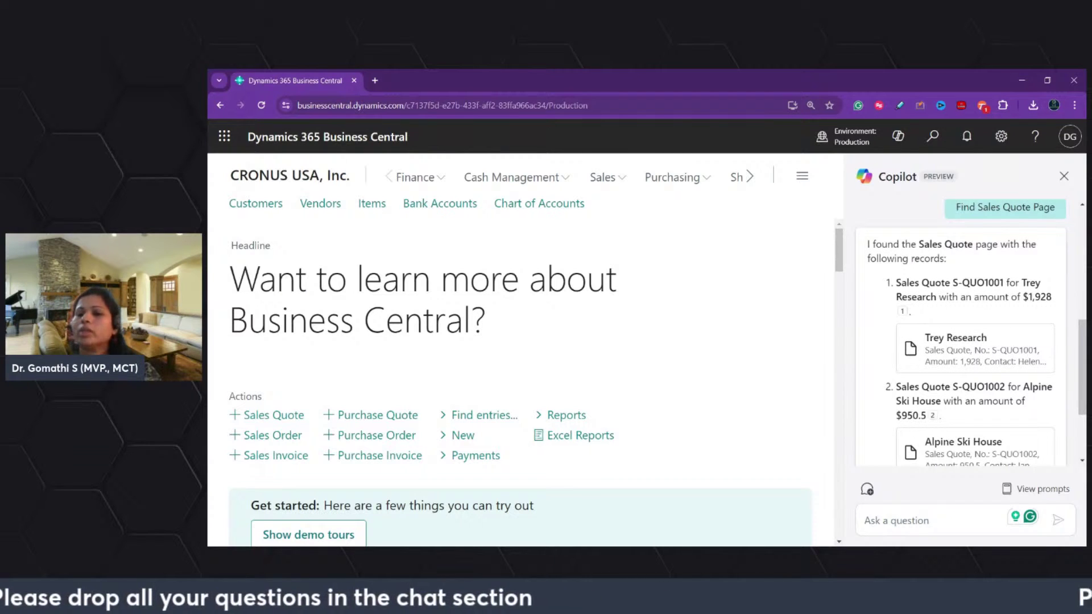
pyautogui.moveTo(953, 283); pyautogui.dragTo(1045, 289)
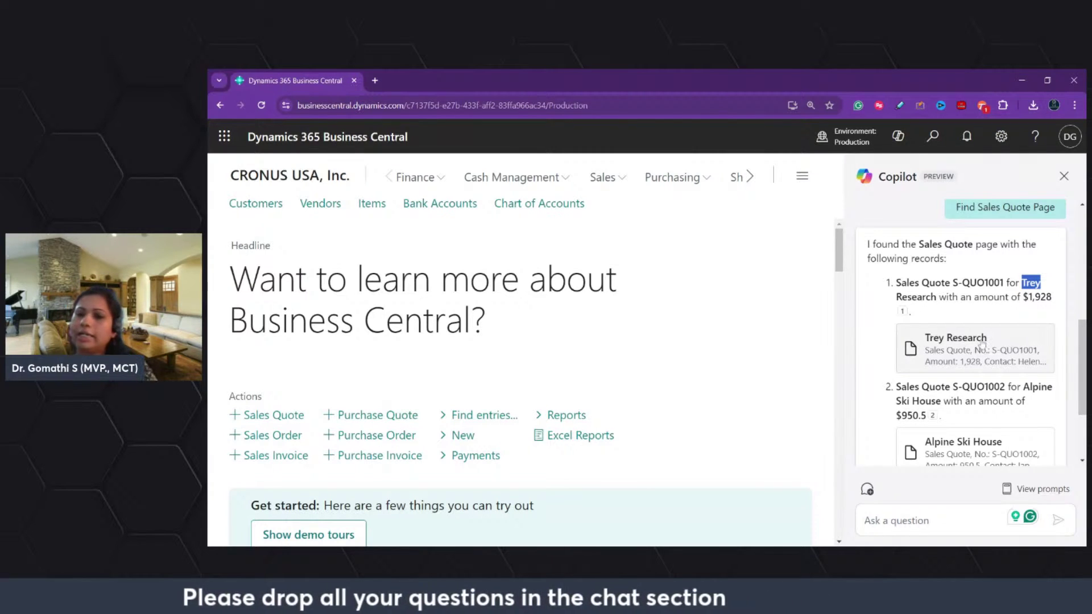
pyautogui.scroll(-2, 982, 343)
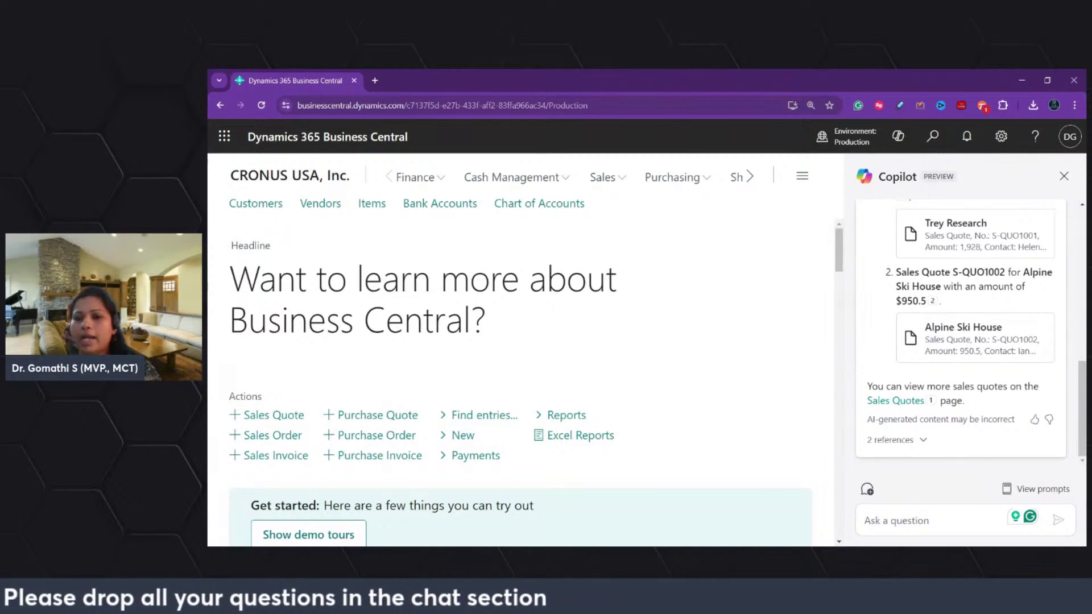
pyautogui.moveTo(897, 272); pyautogui.dragTo(978, 287)
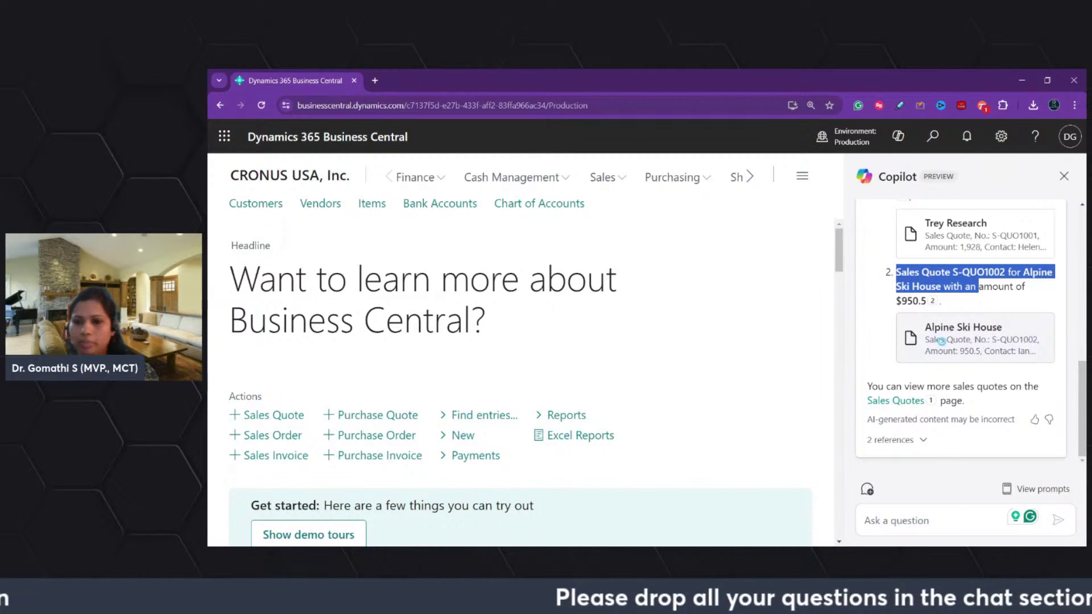
# Open the Alpine Ski House sales quote from Copilot's answer, dismiss its About sales quote details tip and review the quote.
pyautogui.click(963, 337)
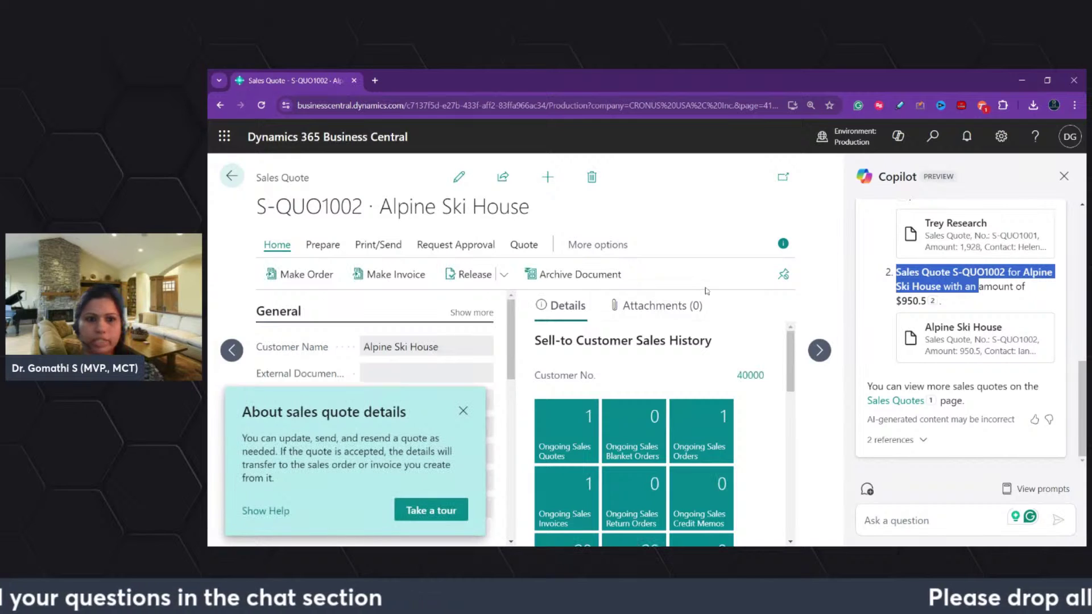
pyautogui.click(463, 412)
pyautogui.scroll(-10, 470, 421)
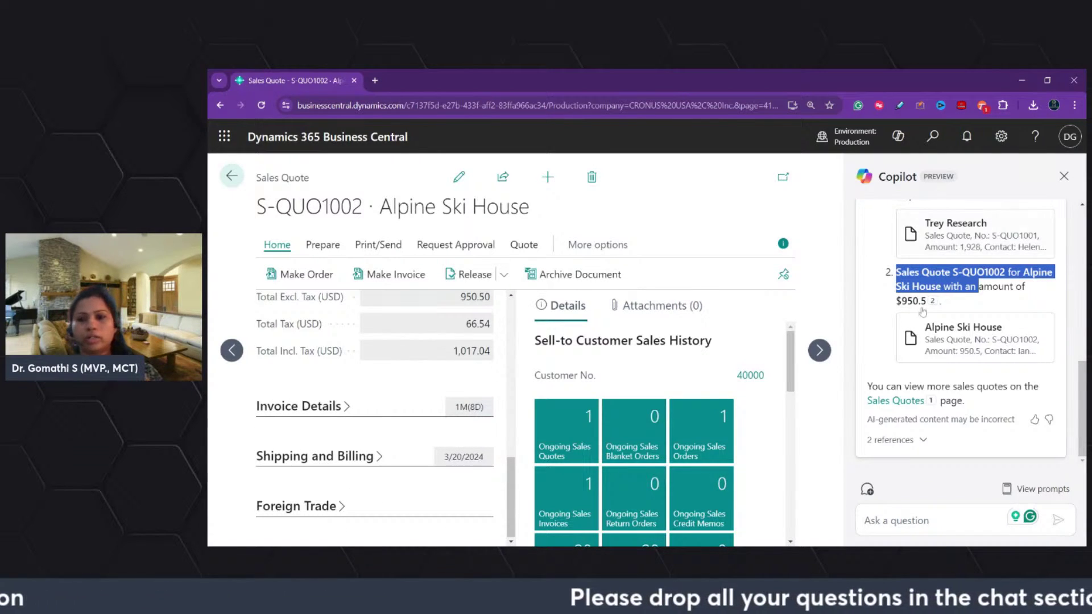
pyautogui.scroll(10, 414, 345)
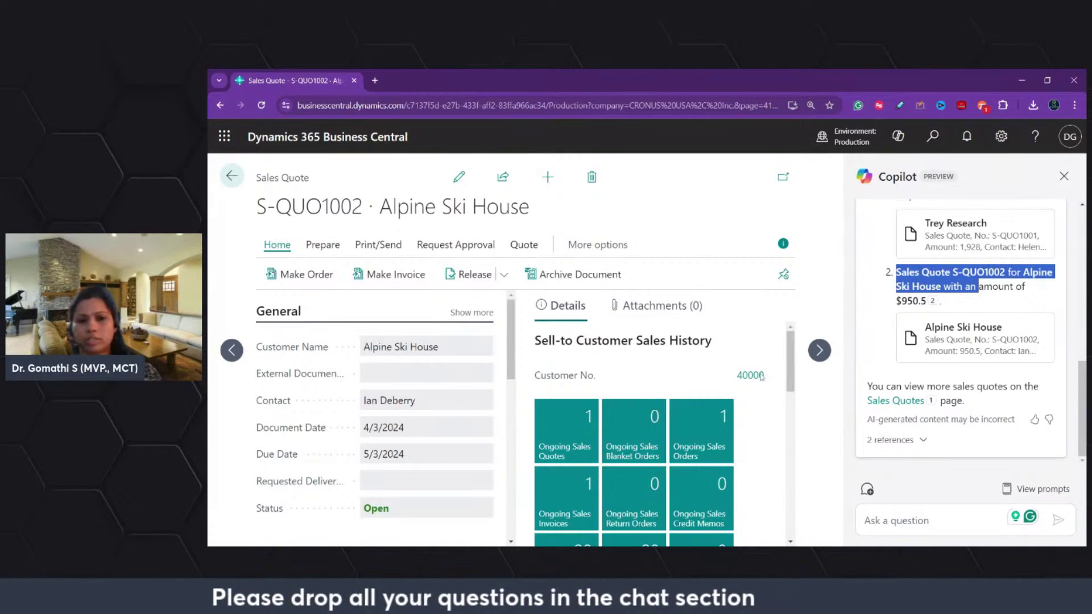
# View the Explain suggestions in Copilot's prompt guide and ask Copilot "Explain the process of inventory".
pyautogui.scroll(10, 975, 432)
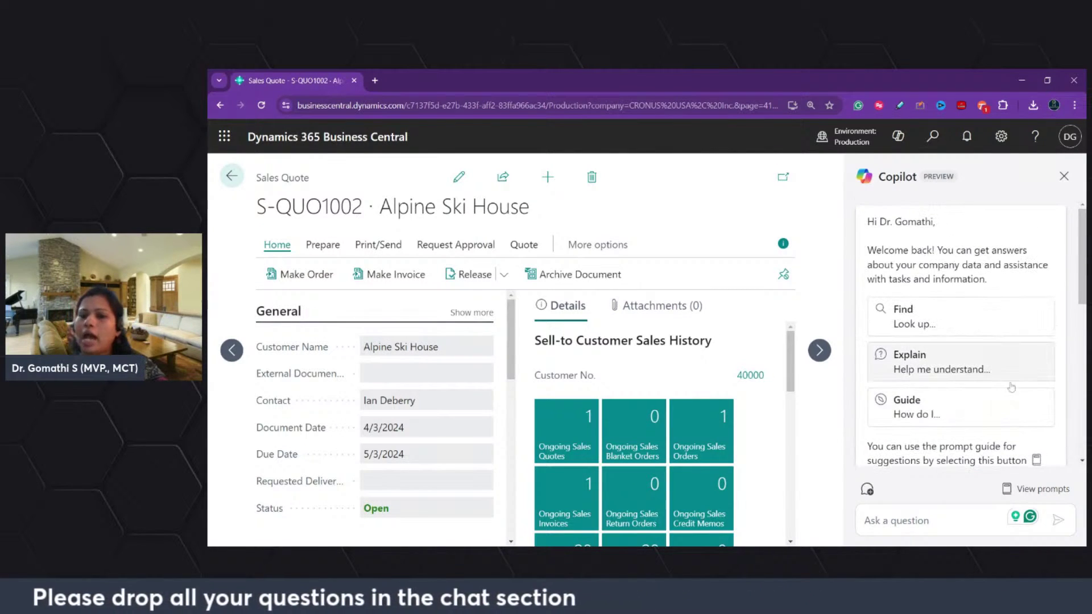
pyautogui.click(1036, 489)
pyautogui.moveTo(905, 440)
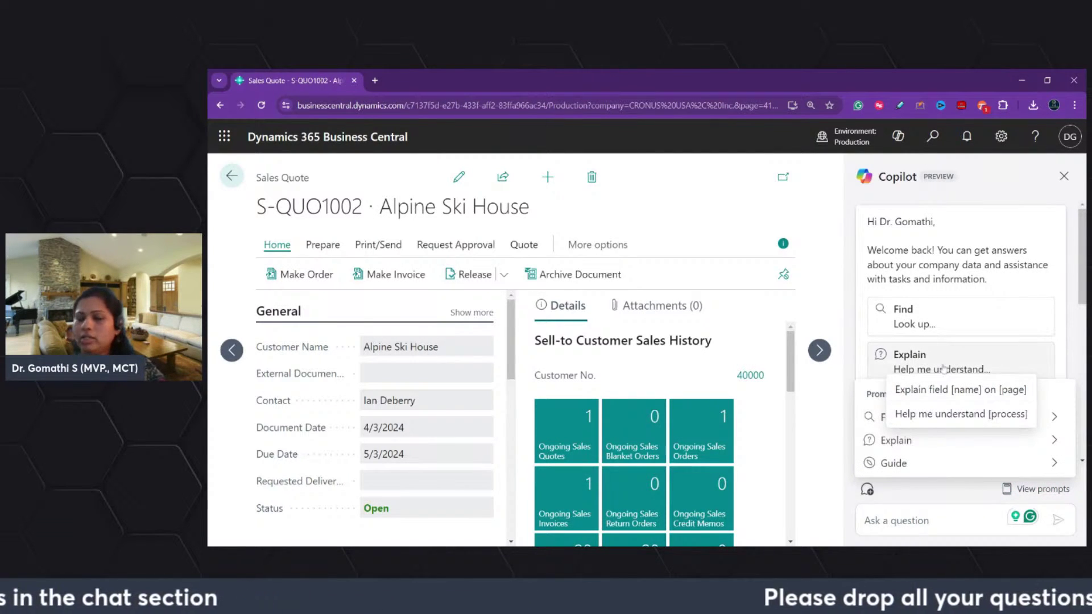
pyautogui.click(910, 520)
pyautogui.write('E')
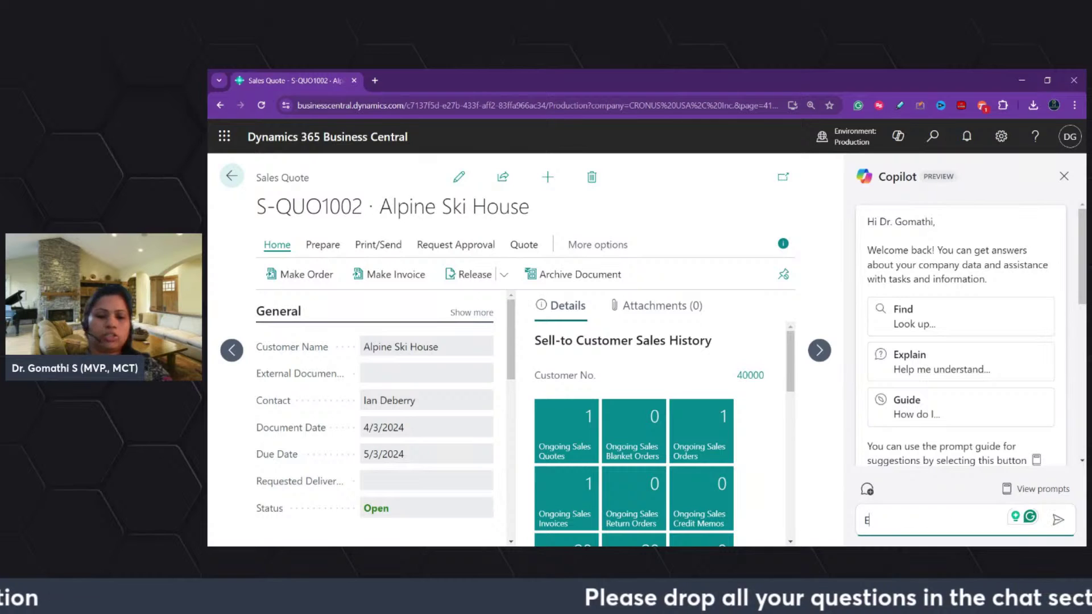
pyautogui.write('xplain the process of')
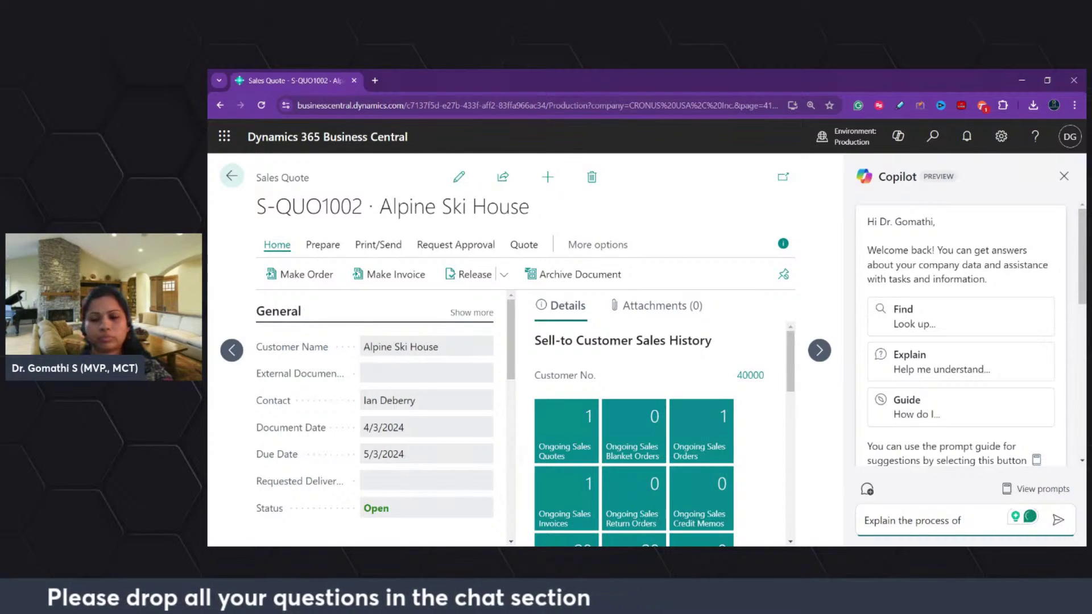
pyautogui.write(' inventory')
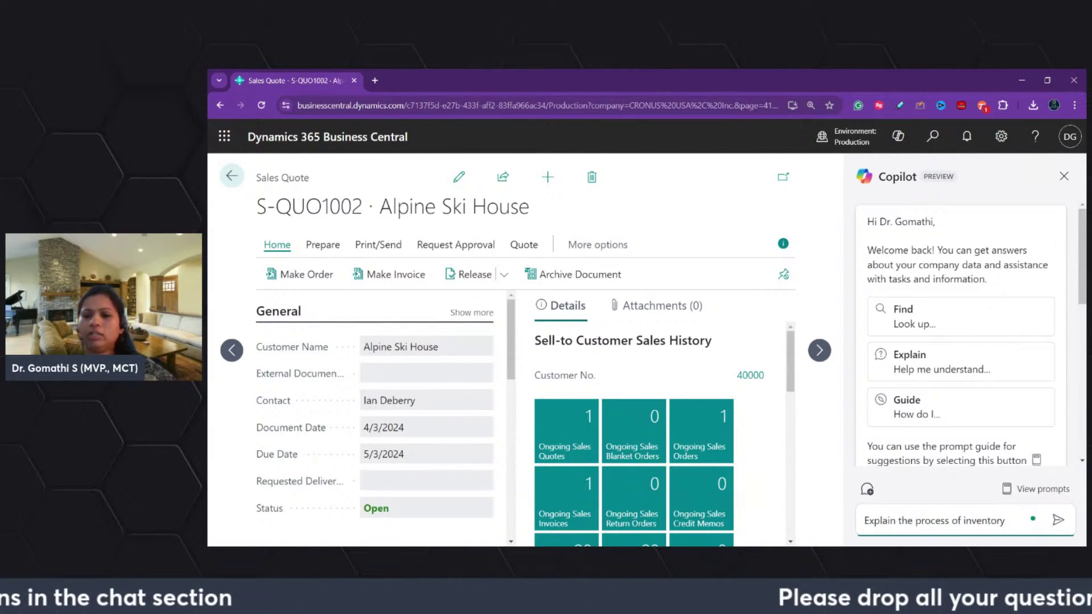
pyautogui.press('Return')
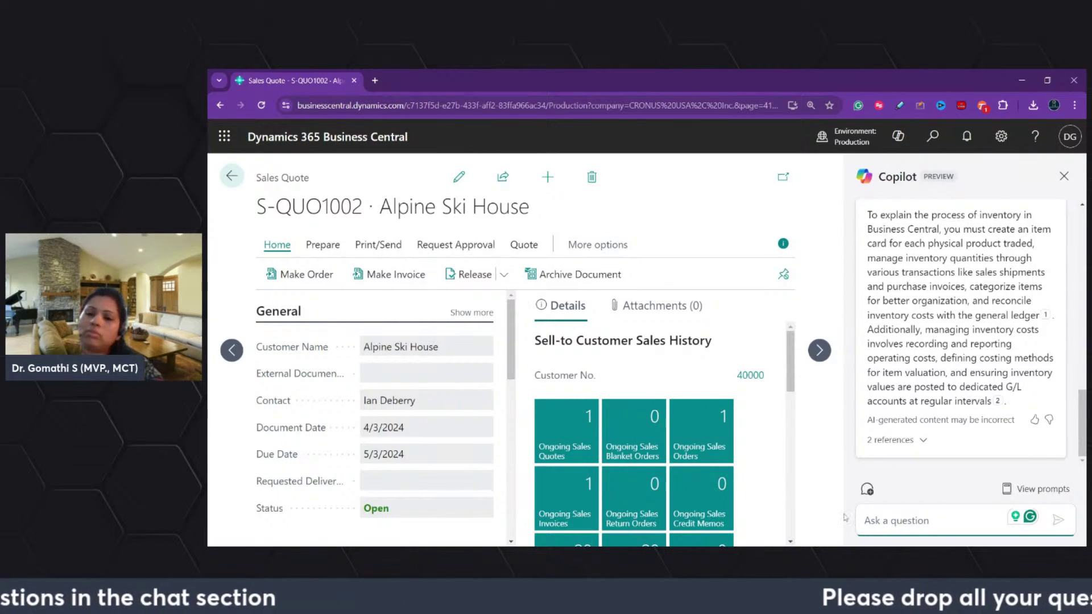
# Expand the references of Copilot's inventory answer, open the Manage inventory article and skim it to the end.
pyautogui.click(910, 440)
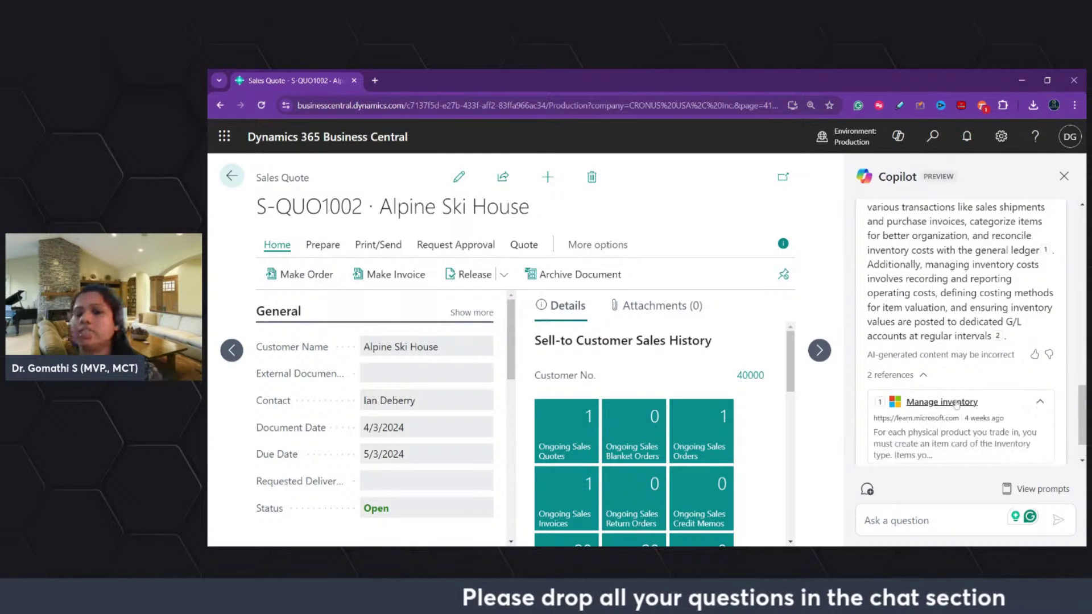
pyautogui.click(956, 402)
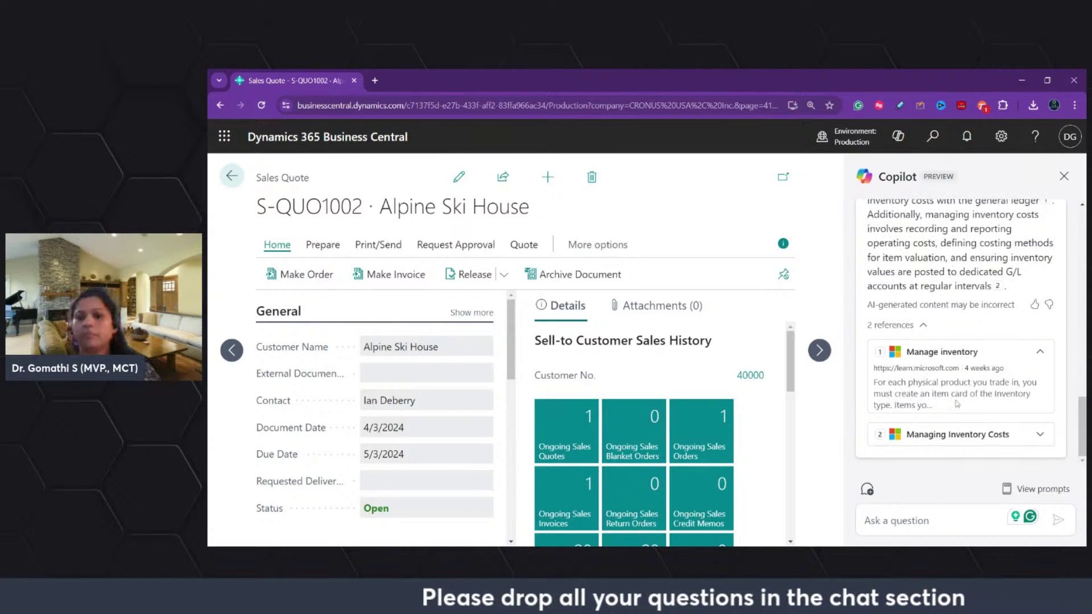
pyautogui.click(949, 353)
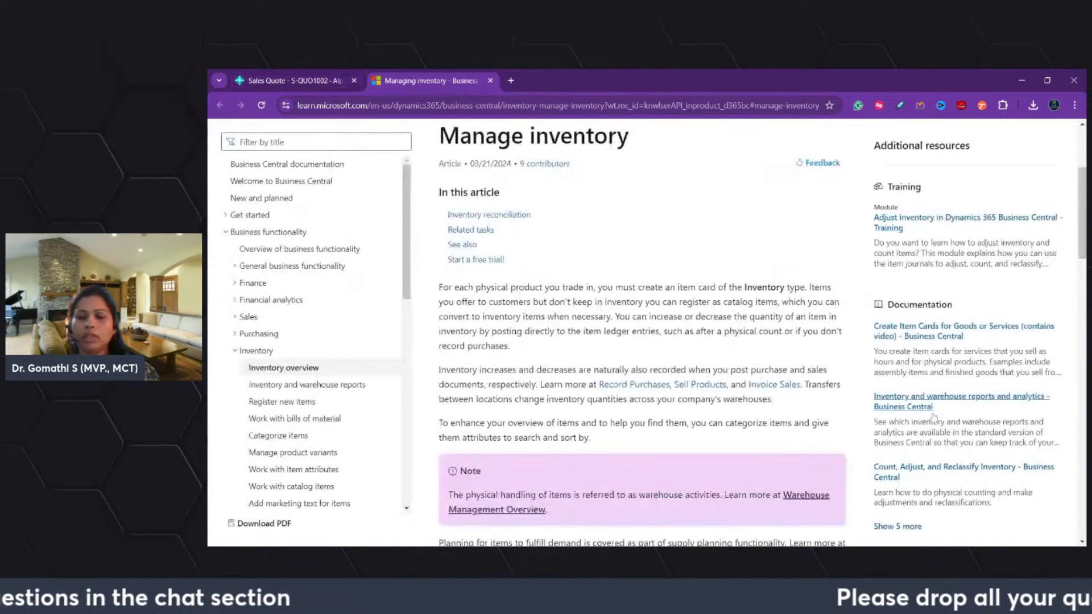
pyautogui.scroll(-10, 642, 333)
pyautogui.scroll(-5, 643, 333)
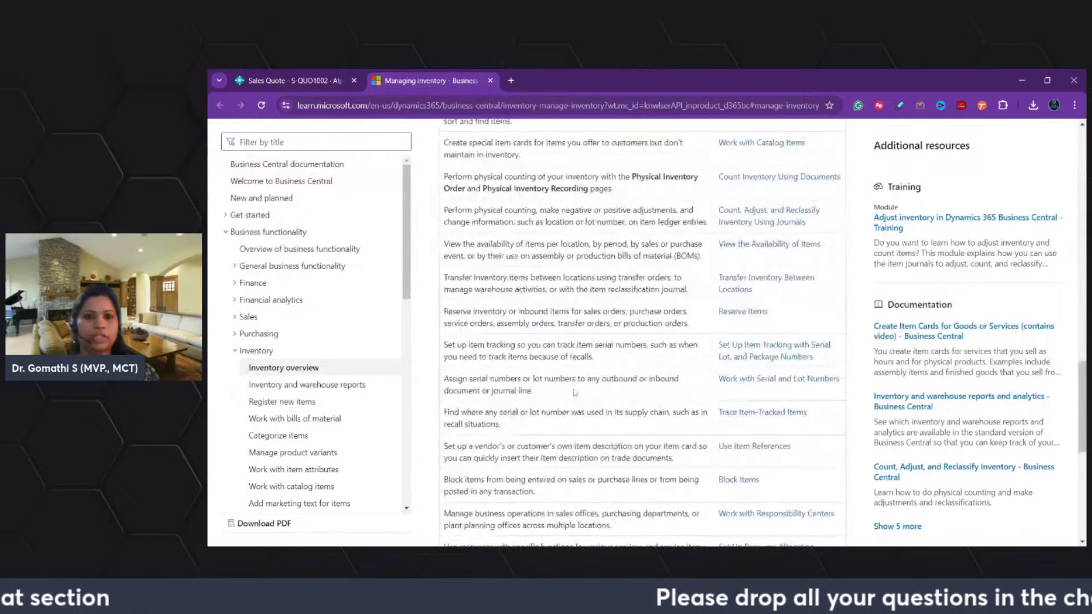
pyautogui.scroll(4, 643, 333)
pyautogui.scroll(-5, 688, 268)
pyautogui.scroll(-6, 682, 445)
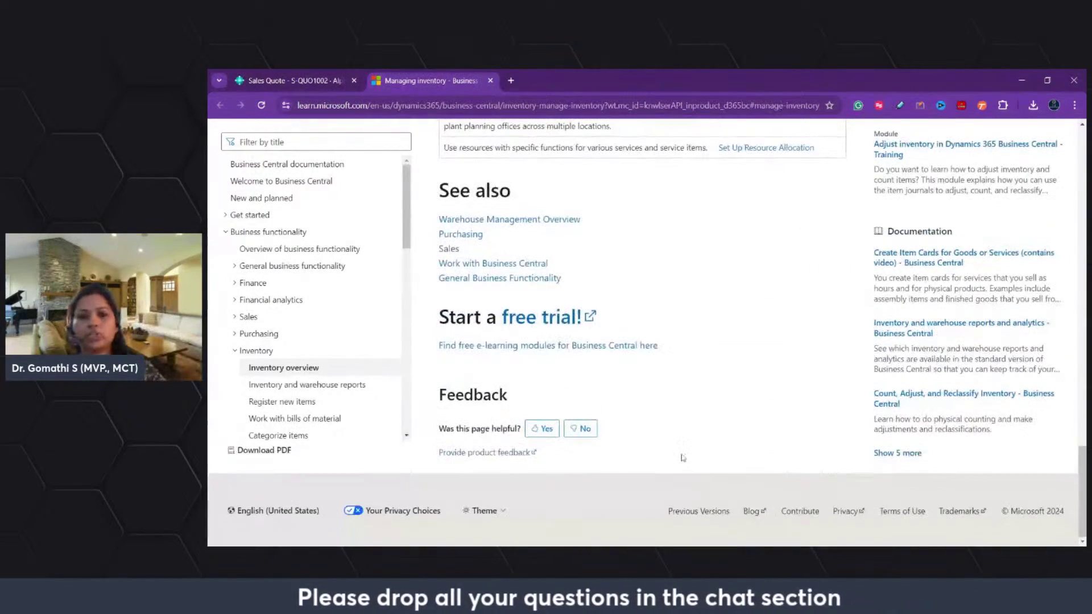
# Open the Managing Inventory Costs reference from the Copilot chat, skim its task table and return to Business Central.
pyautogui.hotkey('ctrl', 'shift', 'Tab')
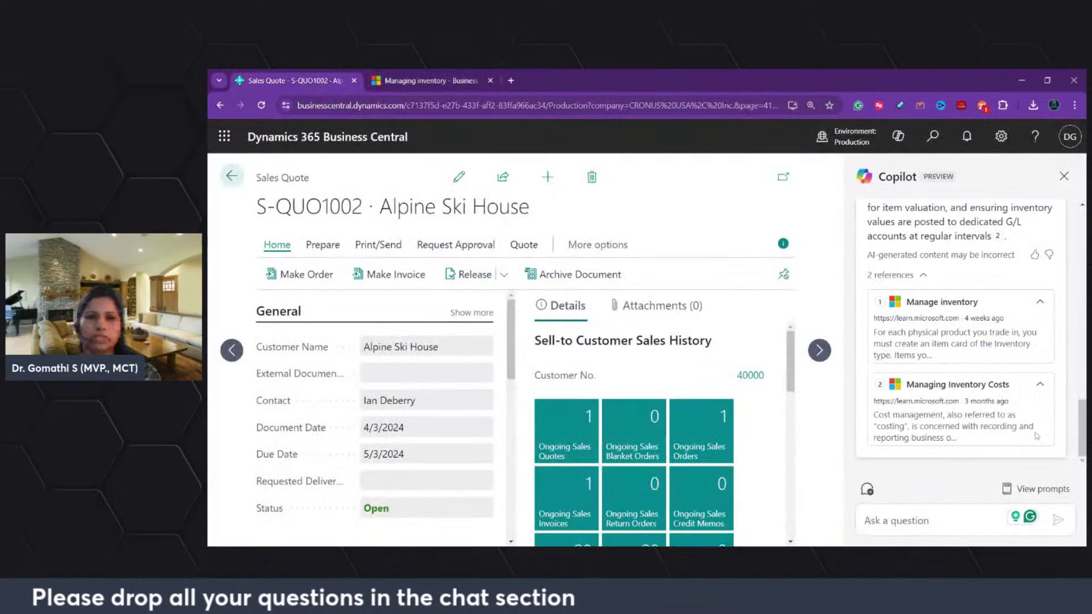
pyautogui.click(928, 391)
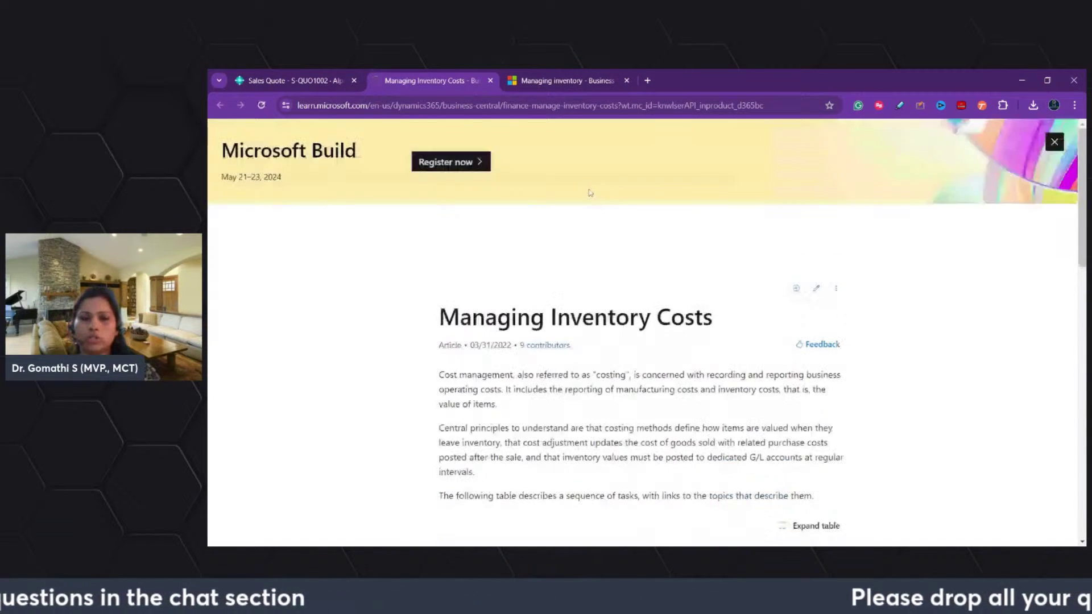
pyautogui.scroll(-5, 613, 341)
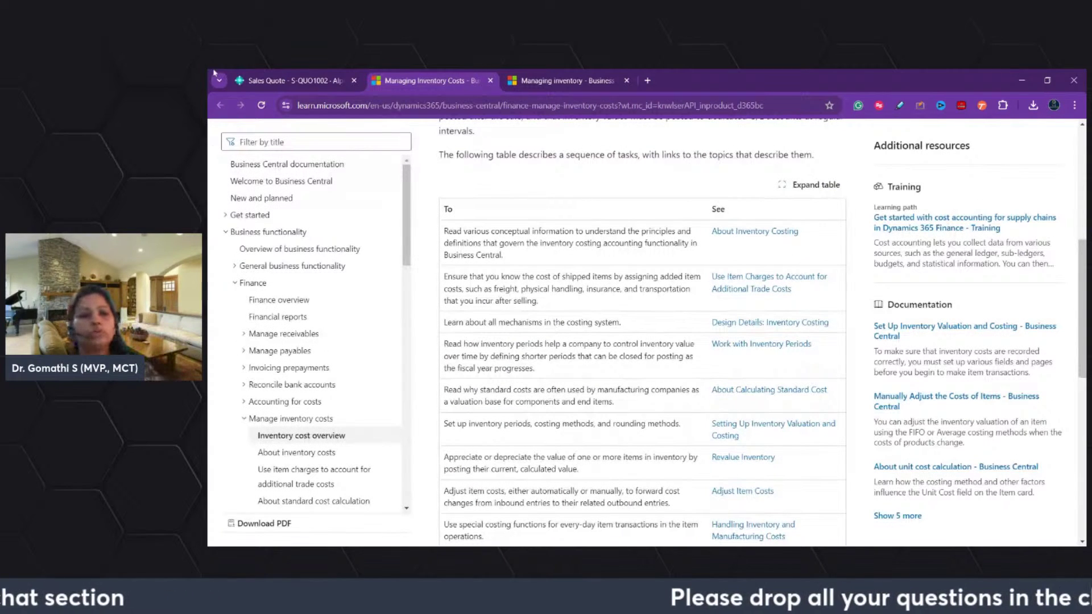
pyautogui.click(290, 81)
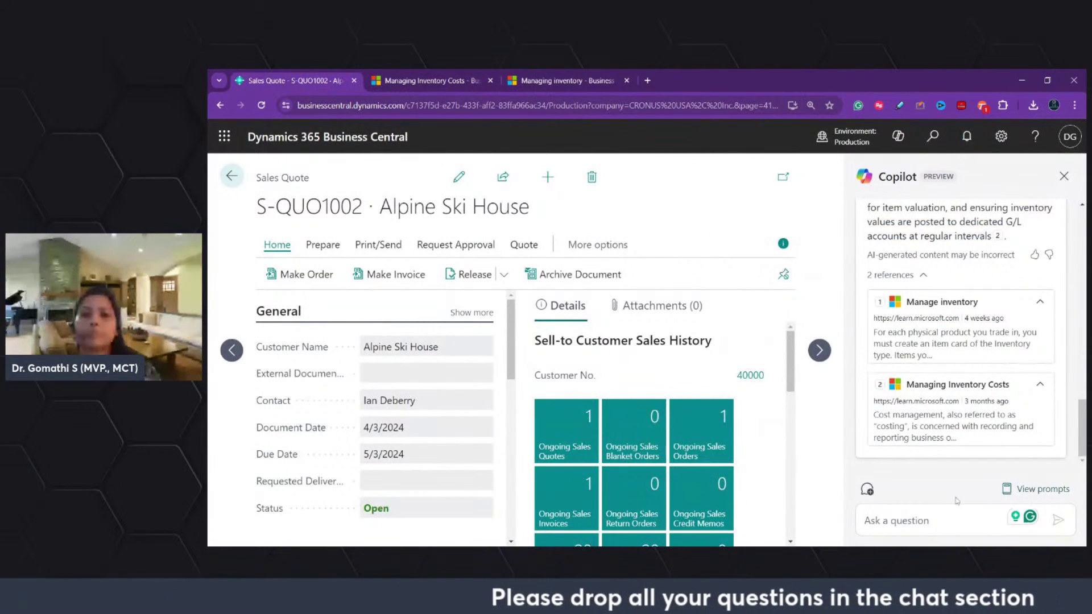
# View the Guide suggestions in Copilot's prompt guide and ask Copilot "How to I setup Purchase order".
pyautogui.click(1046, 490)
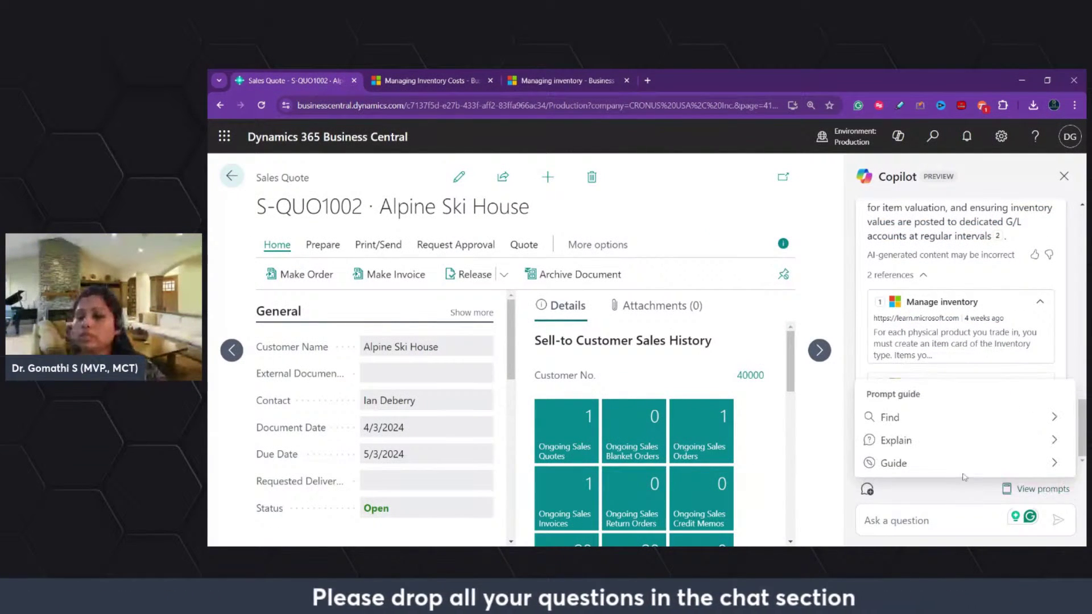
pyautogui.moveTo(964, 474)
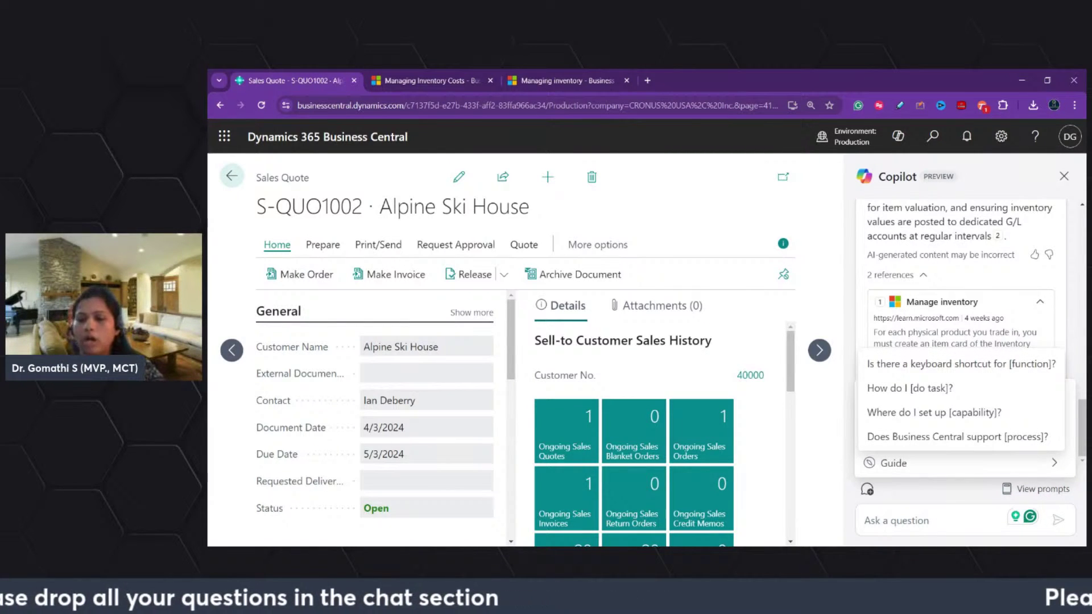
pyautogui.click(910, 521)
pyautogui.write('H')
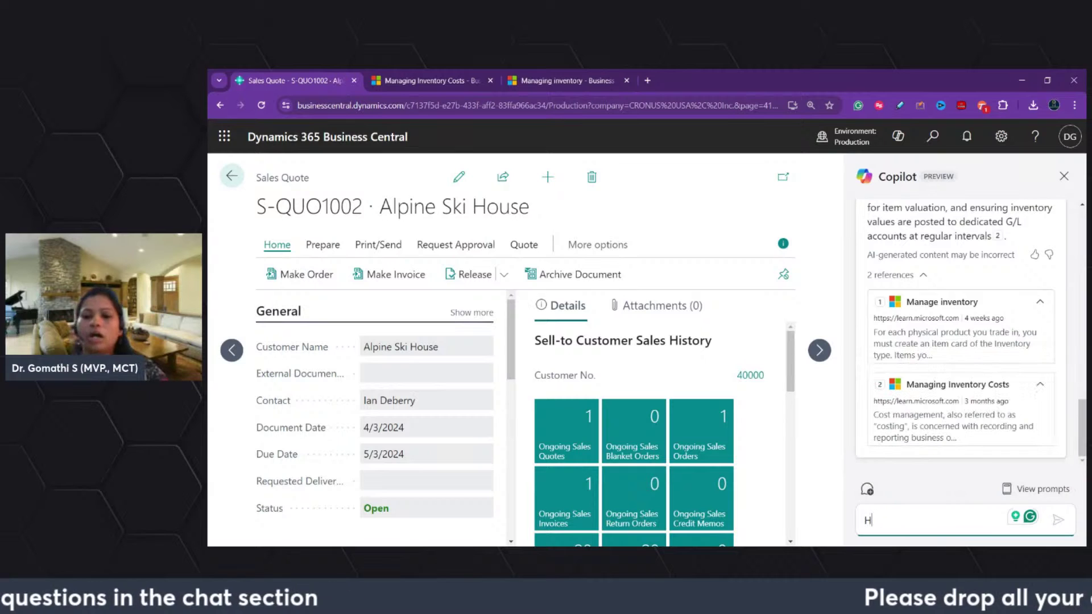
pyautogui.write('ow to I setup ')
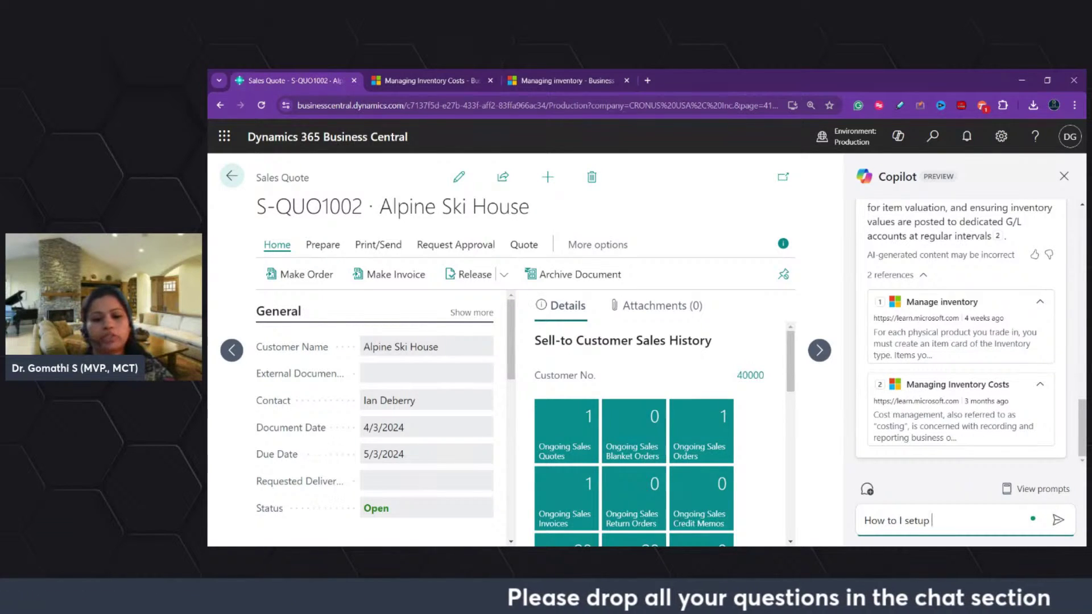
pyautogui.write('Purchase orde')
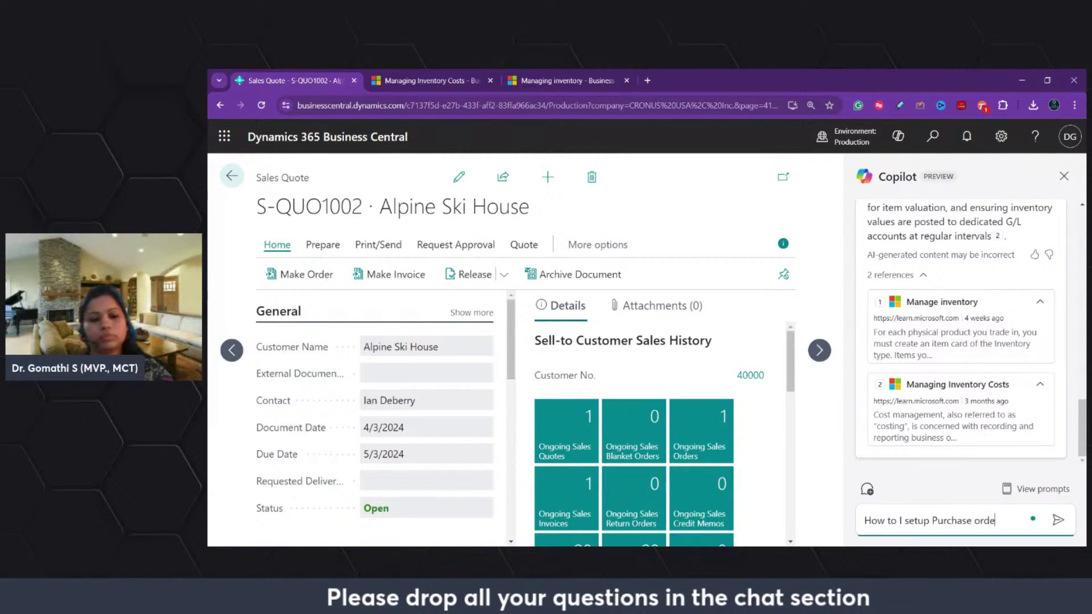
pyautogui.write('r')
pyautogui.press('Return')
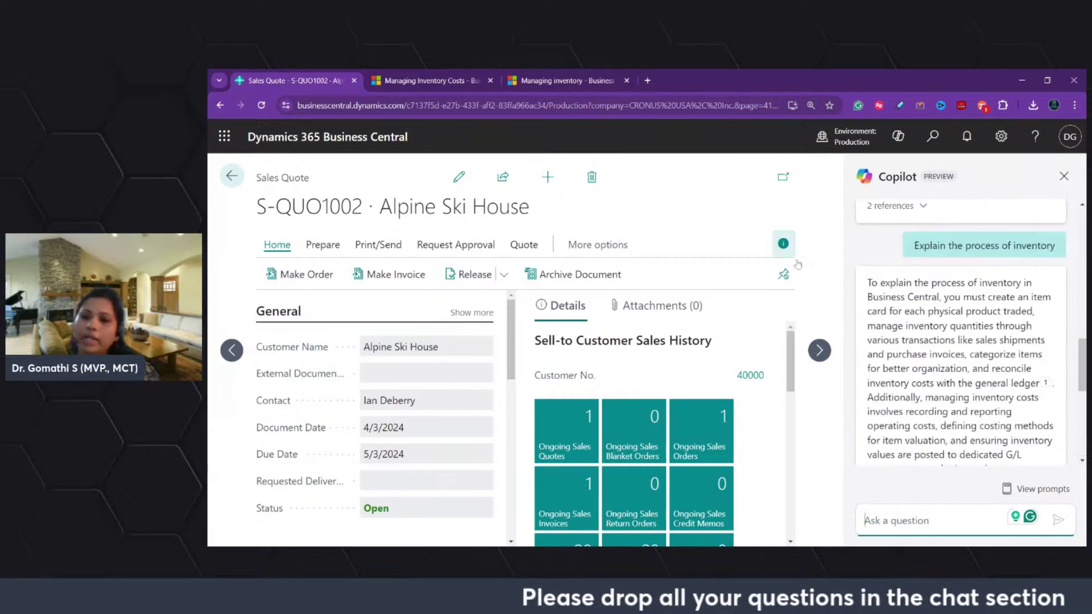
# Review Copilot's instructions for setting up a purchase order, highlighting the introduction and the Tell Me feature it mentions.
pyautogui.scroll(15, 915, 306)
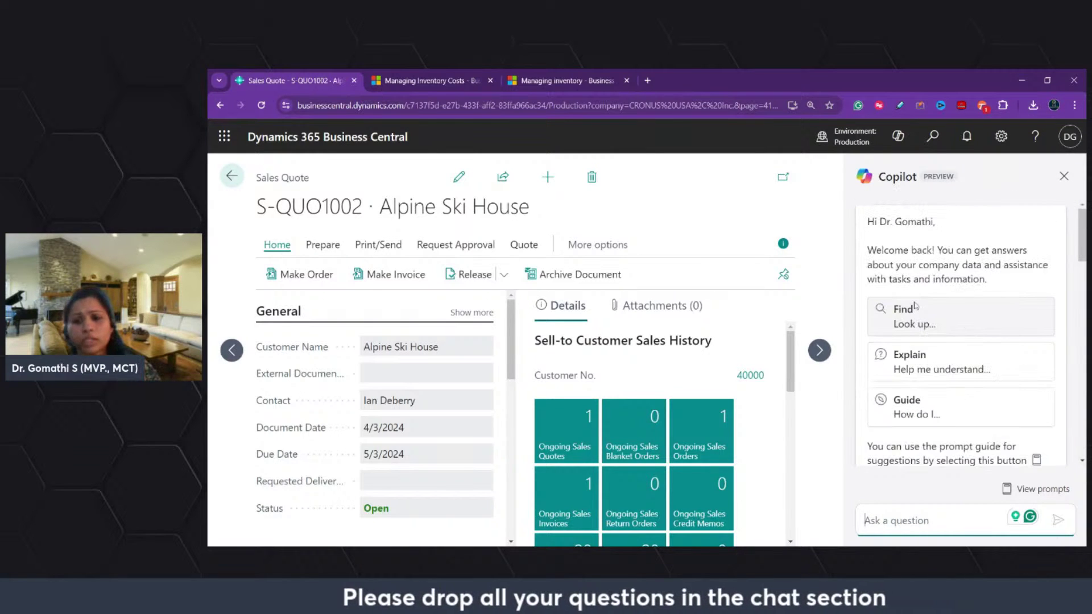
pyautogui.scroll(-15, 916, 308)
pyautogui.scroll(5, 961, 333)
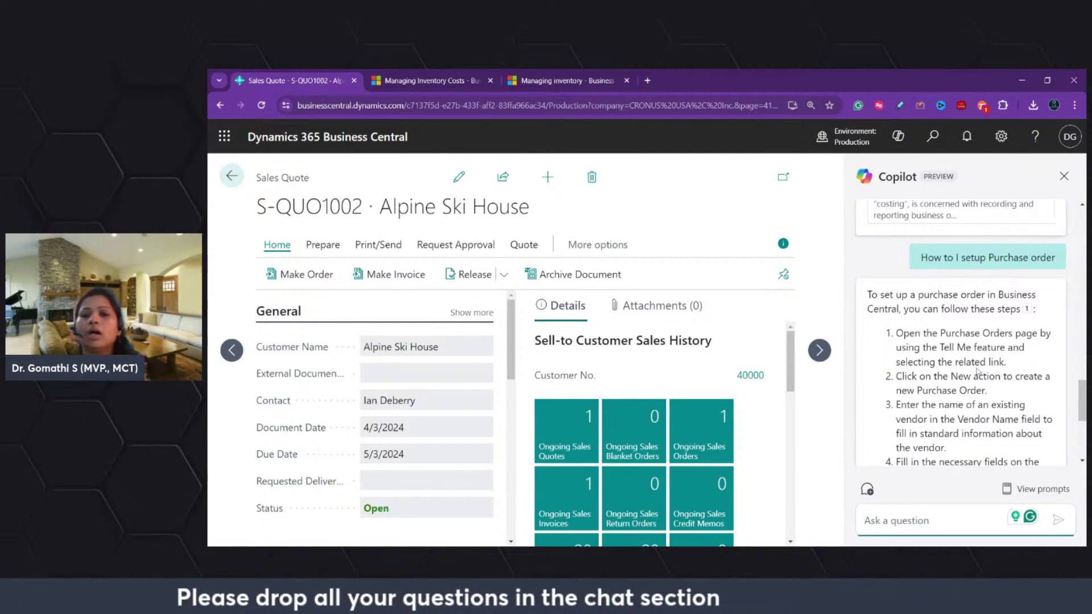
pyautogui.scroll(1, 961, 330)
pyautogui.scroll(-3, 961, 330)
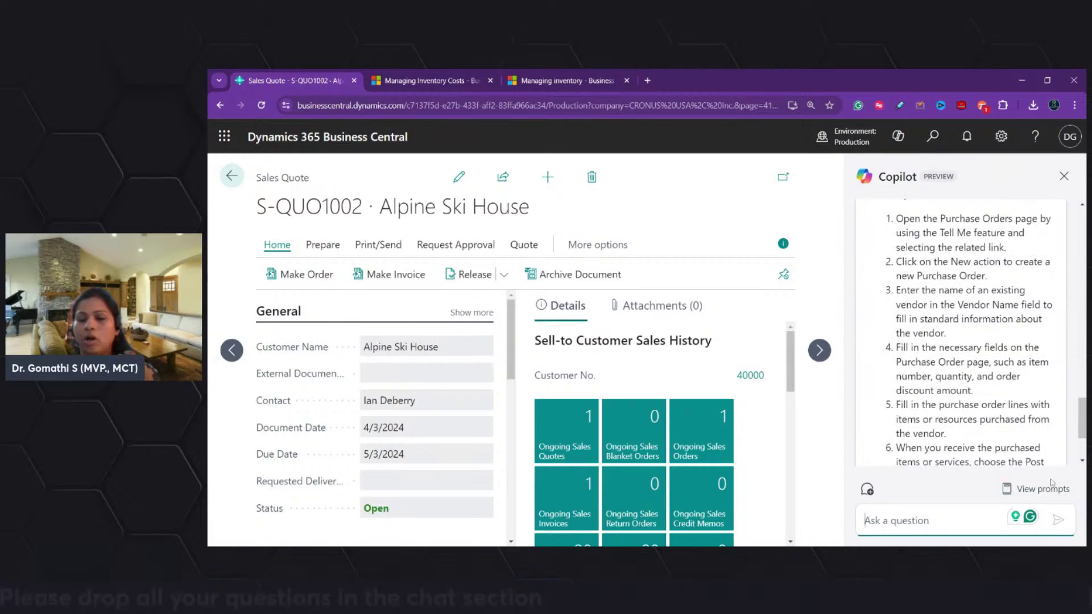
pyautogui.scroll(2, 908, 291)
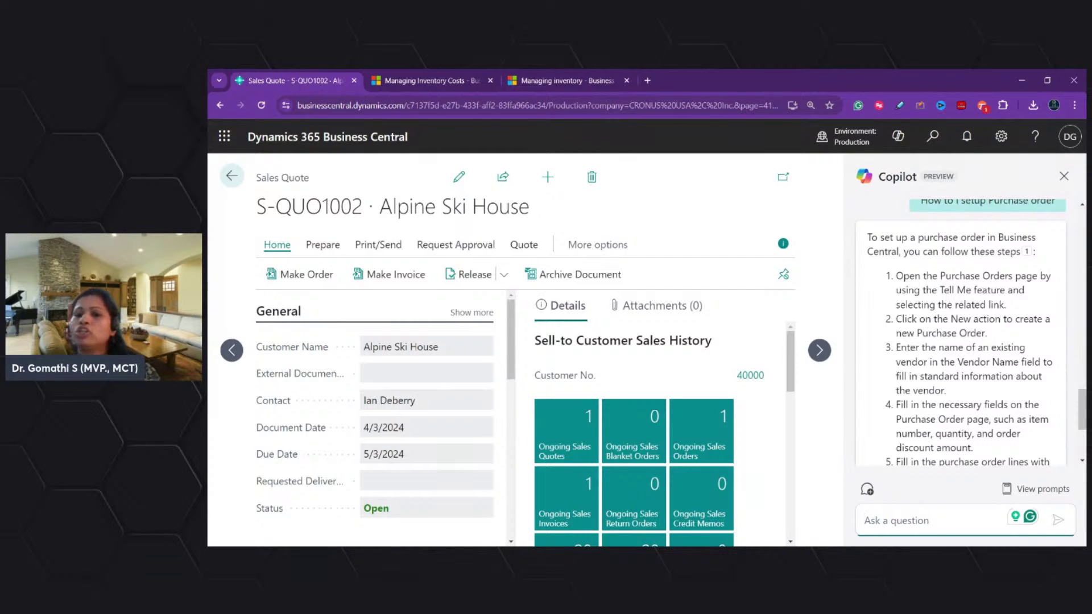
pyautogui.moveTo(885, 238); pyautogui.dragTo(999, 244)
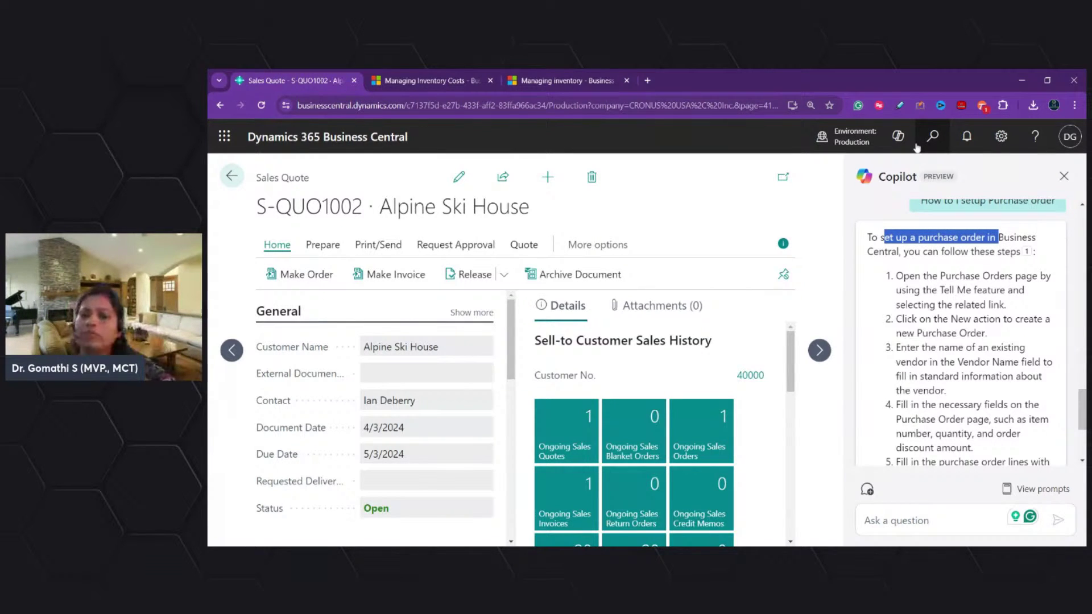
pyautogui.click(1065, 373)
pyautogui.moveTo(939, 290); pyautogui.dragTo(971, 290)
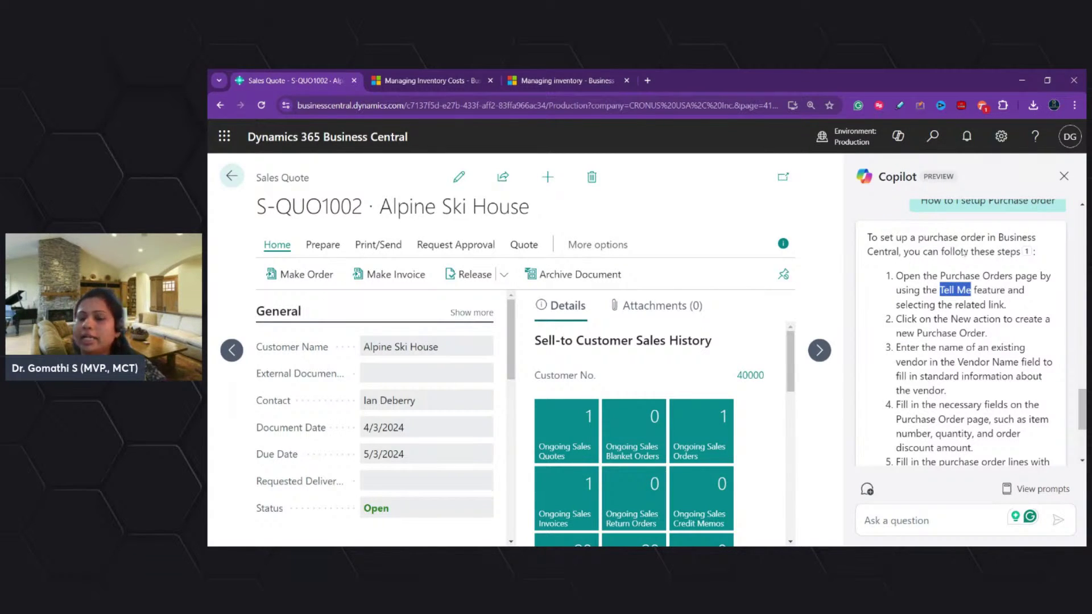
# Search for "Purchase order" with Tell Me, open the Purchase Orders list and highlight Copilot's first instruction.
pyautogui.click(928, 144)
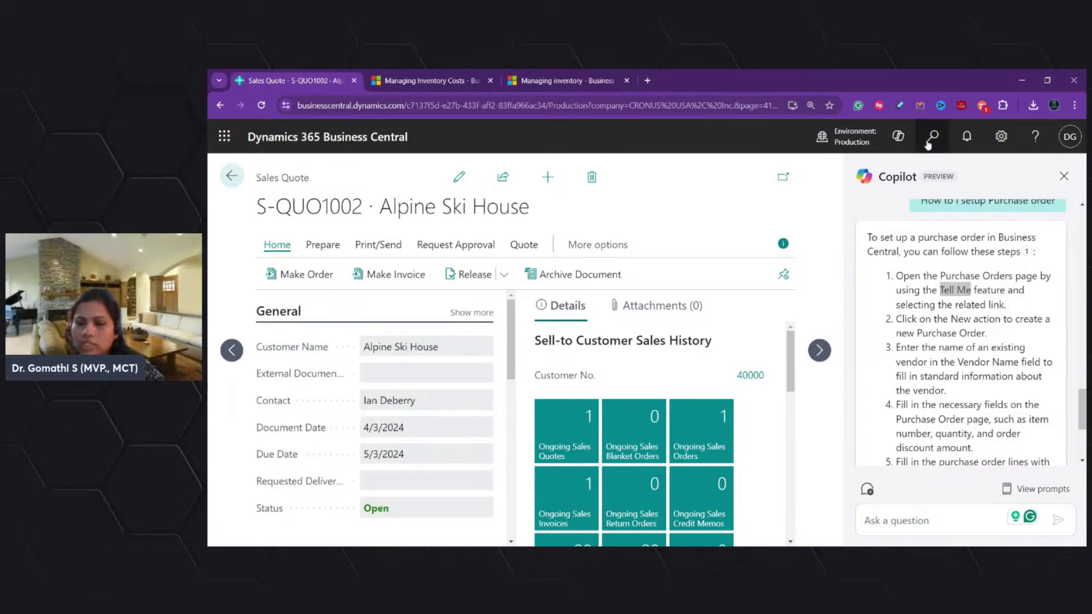
pyautogui.write('Purchas')
pyautogui.write('e order')
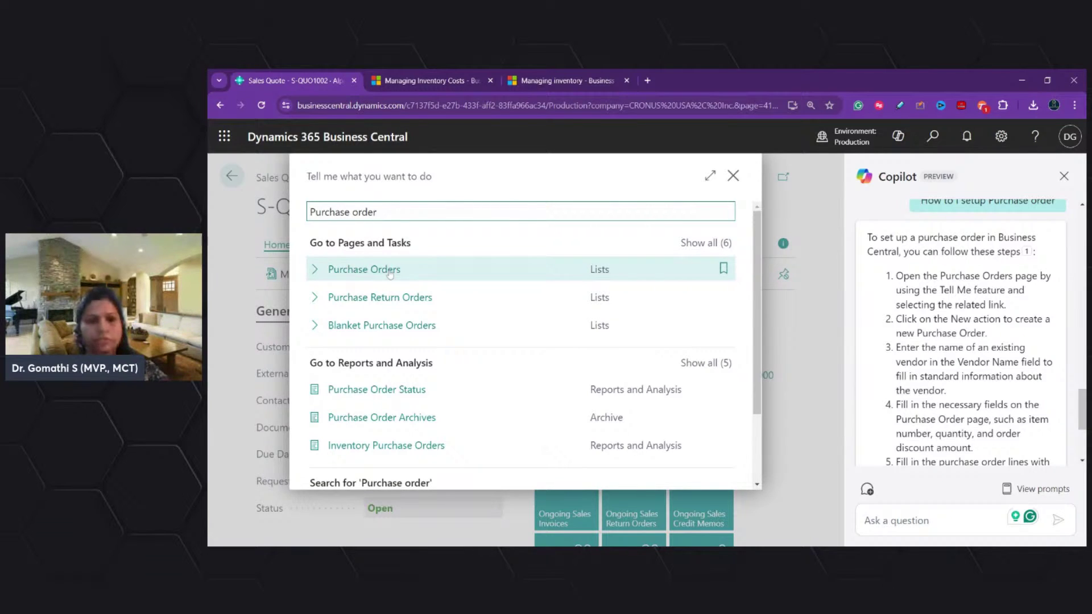
pyautogui.click(390, 275)
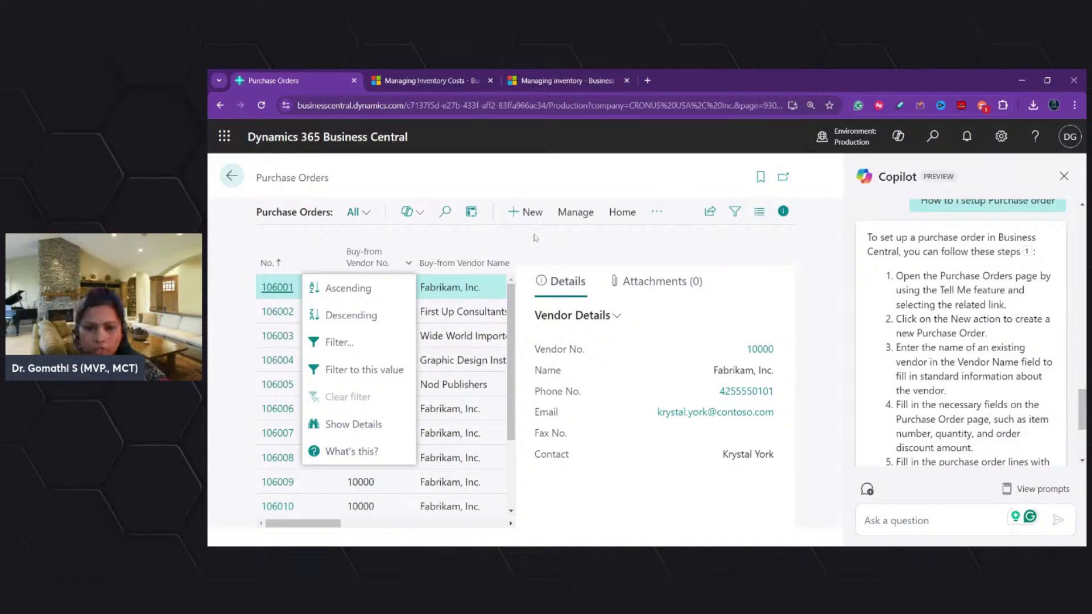
pyautogui.click(534, 215)
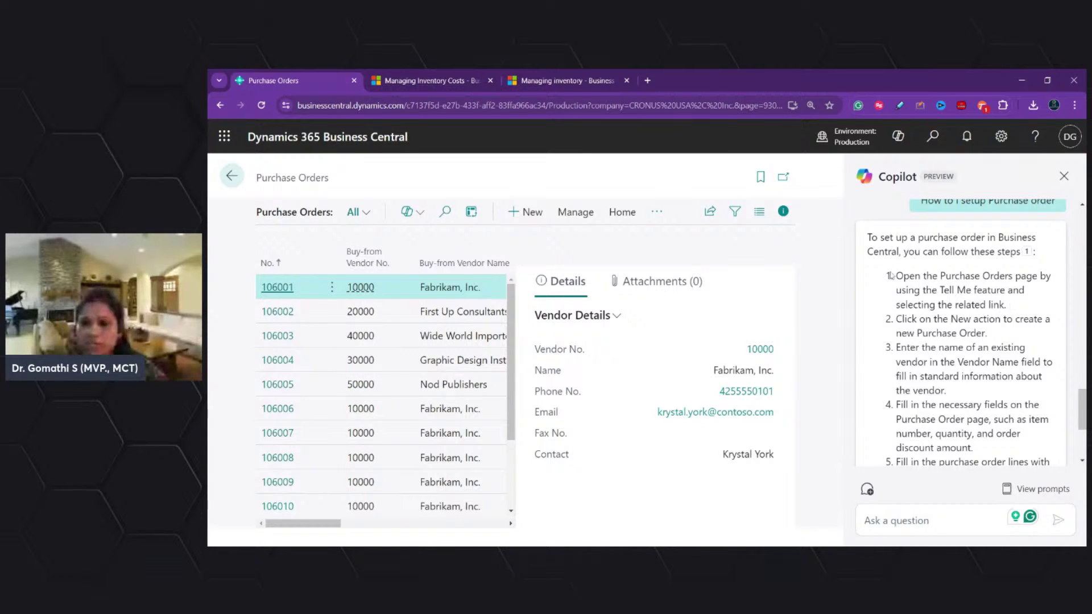
pyautogui.moveTo(896, 276); pyautogui.dragTo(1030, 288)
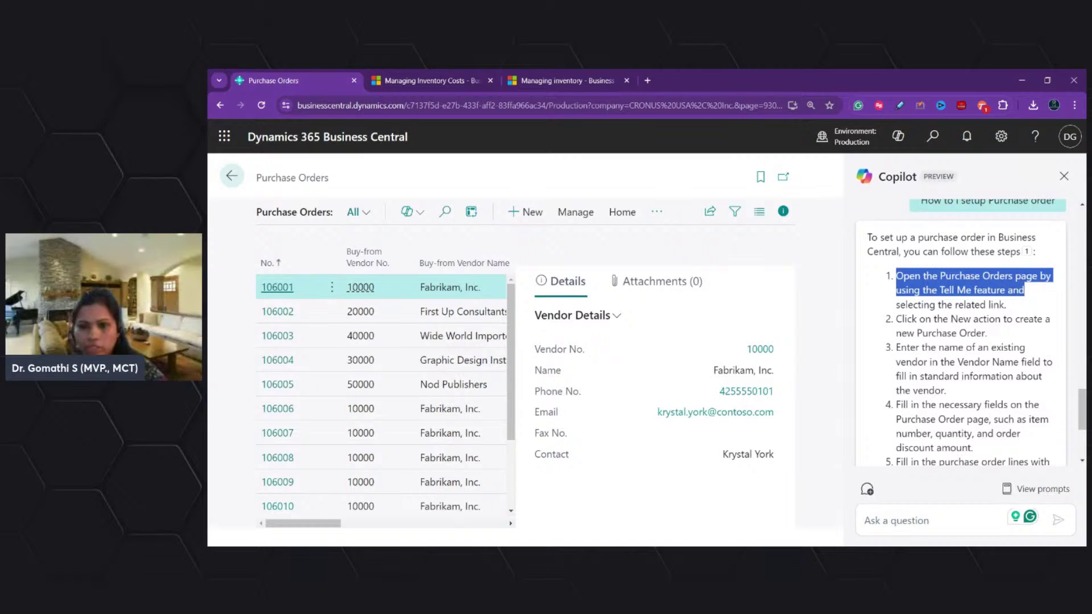
# Highlight Copilot's second instruction and create a new purchase order from the Purchase Orders list.
pyautogui.click(1030, 288)
pyautogui.moveTo(897, 319); pyautogui.dragTo(988, 334)
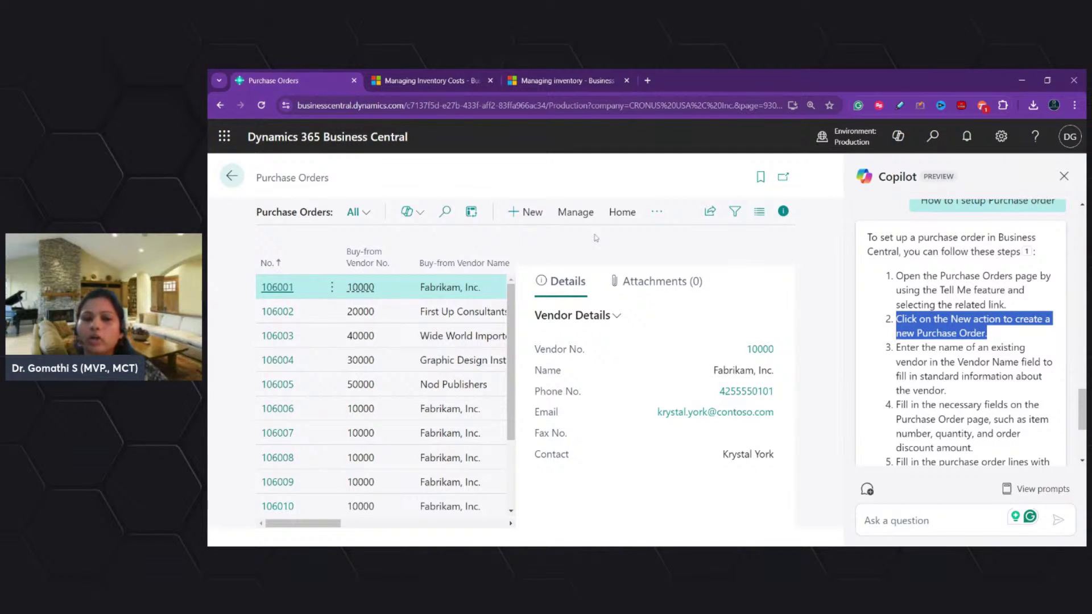
pyautogui.click(463, 212)
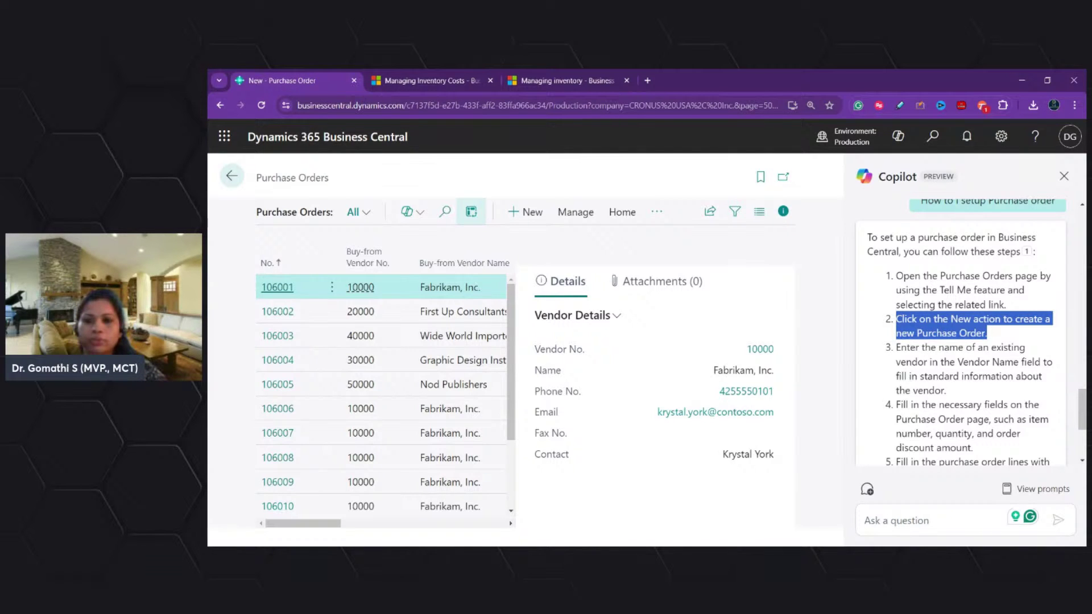
# Highlight Copilot's Vendor Name instruction and select the Vendor Name field on the new purchase order.
pyautogui.click(897, 351)
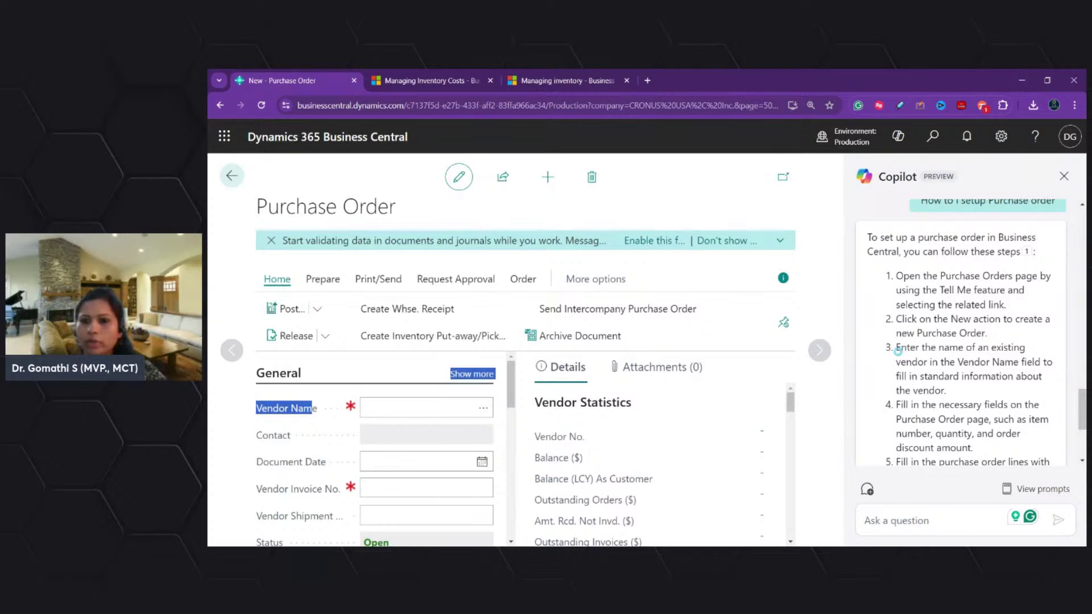
pyautogui.moveTo(895, 363); pyautogui.dragTo(1040, 364)
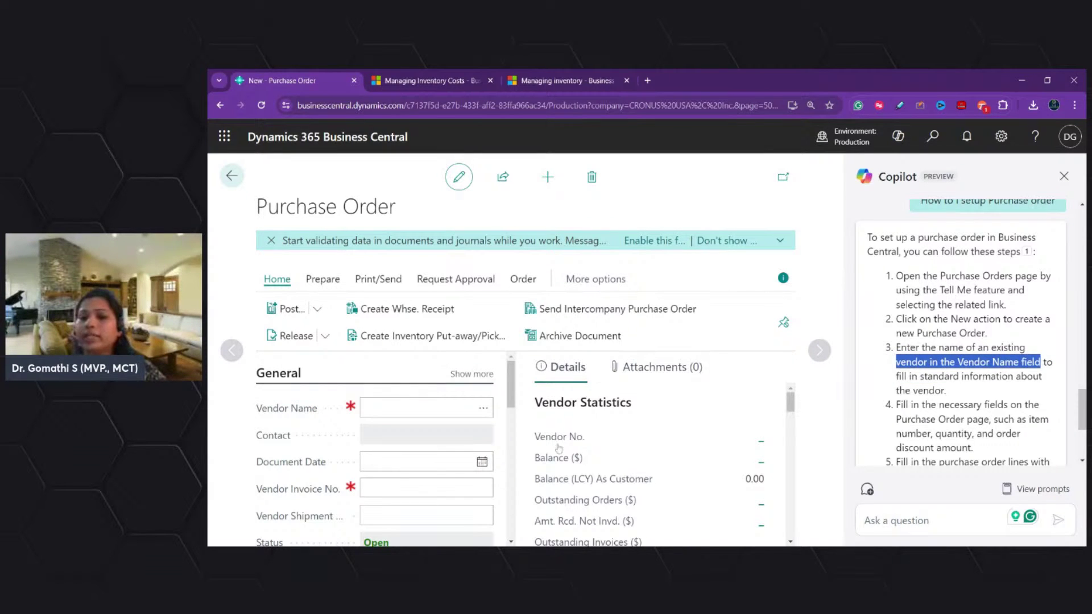
pyautogui.scroll(-1, 454, 455)
pyautogui.click(424, 356)
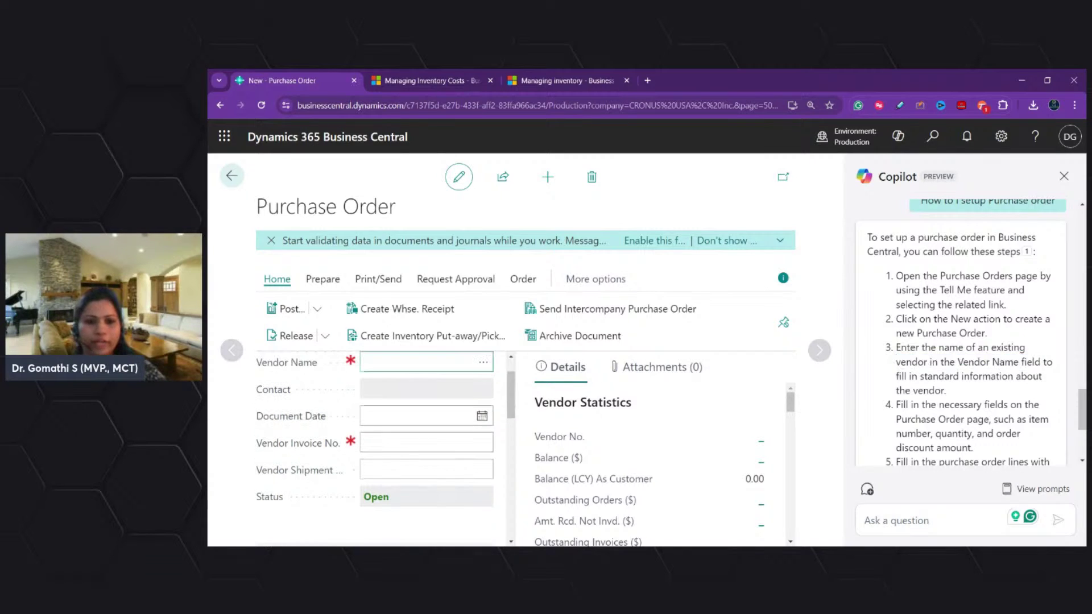
# Highlight Copilot's instruction about filling in the necessary fields and look through the purchase order's sections.
pyautogui.scroll(-2, 905, 405)
pyautogui.moveTo(902, 292); pyautogui.dragTo(973, 306)
pyautogui.scroll(-2, 419, 432)
pyautogui.scroll(-5, 419, 432)
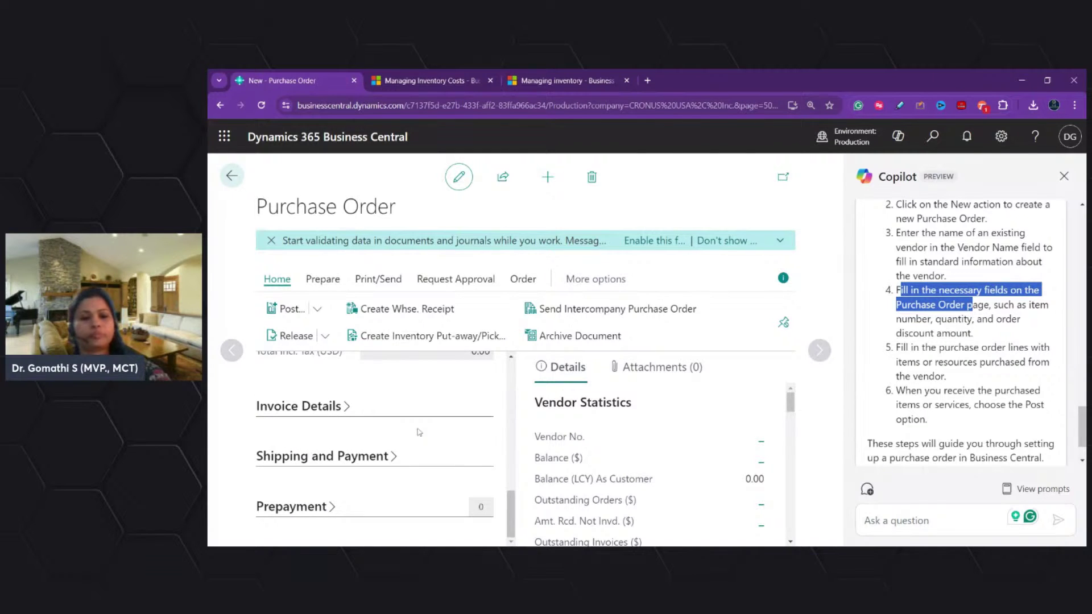
pyautogui.scroll(7, 420, 432)
pyautogui.click(537, 348)
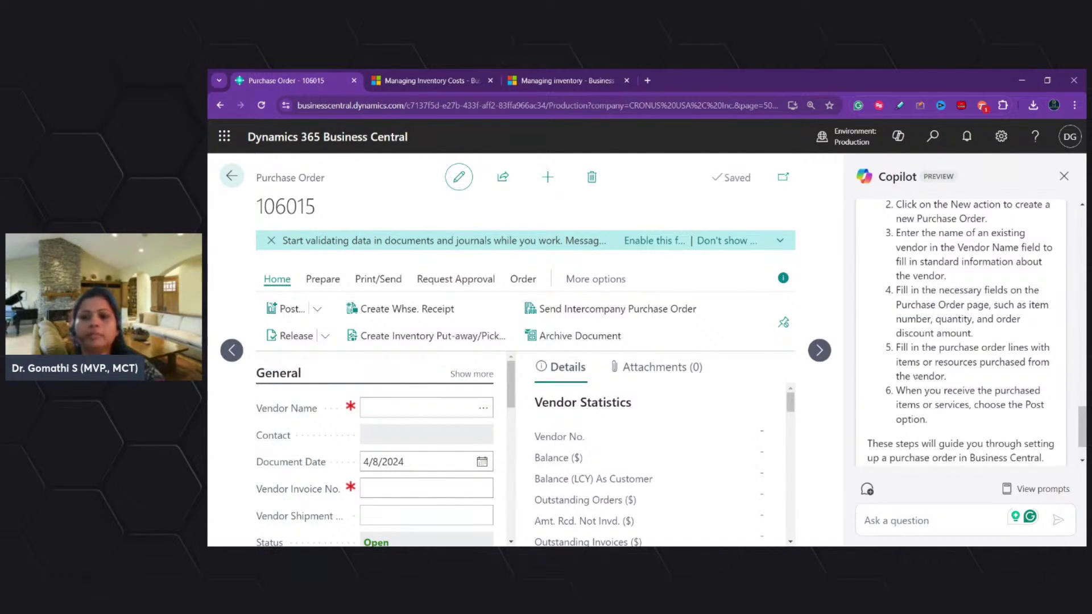
# View the purchase order's Lines and totals, and display the available posting options.
pyautogui.scroll(-5, 508, 397)
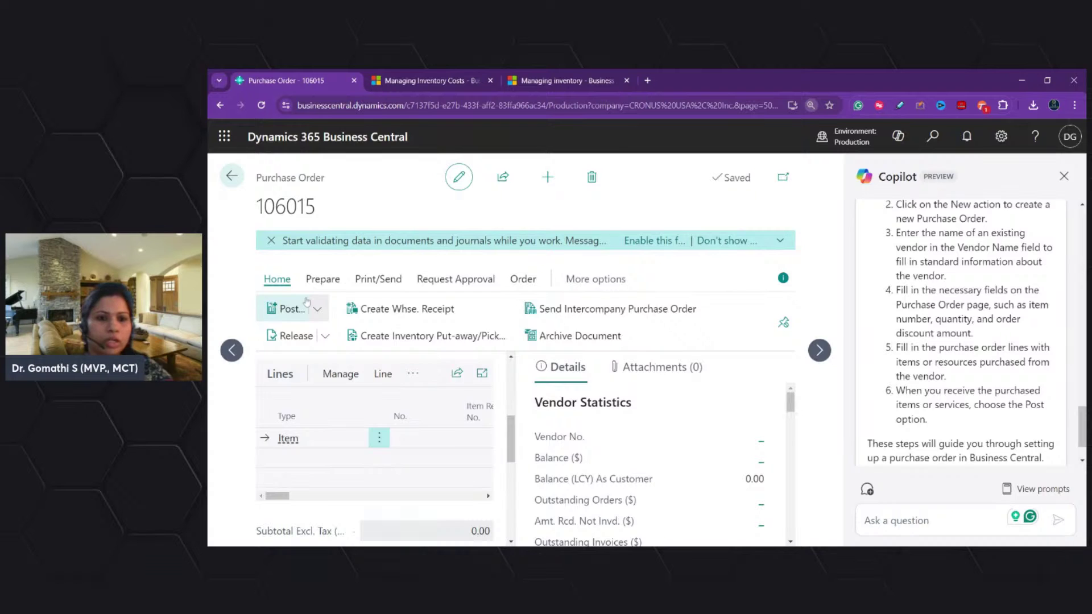
pyautogui.hotkey('ctrl', '-')
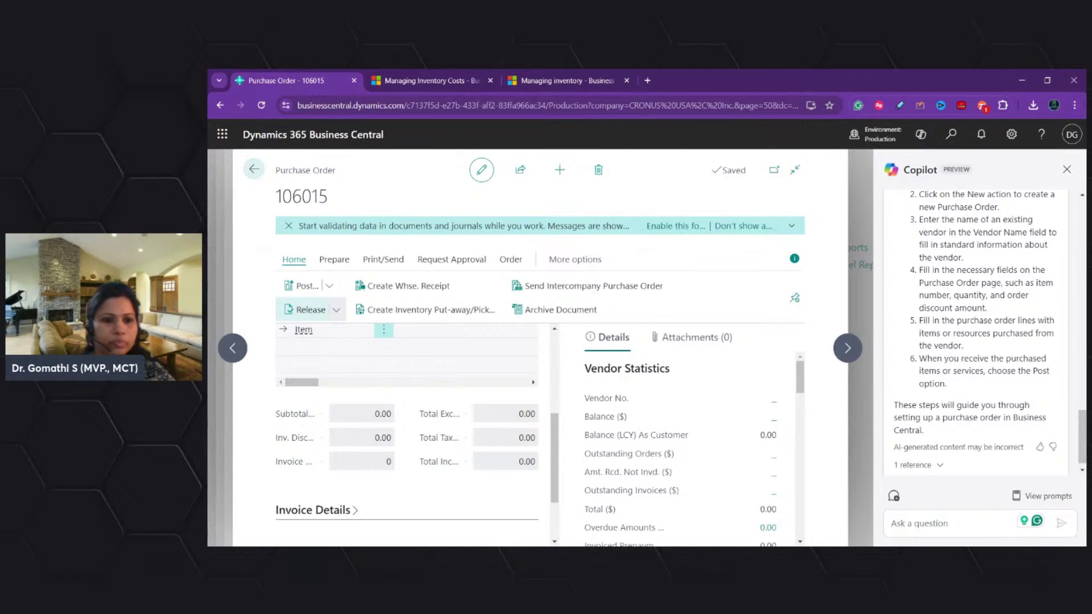
pyautogui.hotkey('ctrl', '-')
pyautogui.click(320, 270)
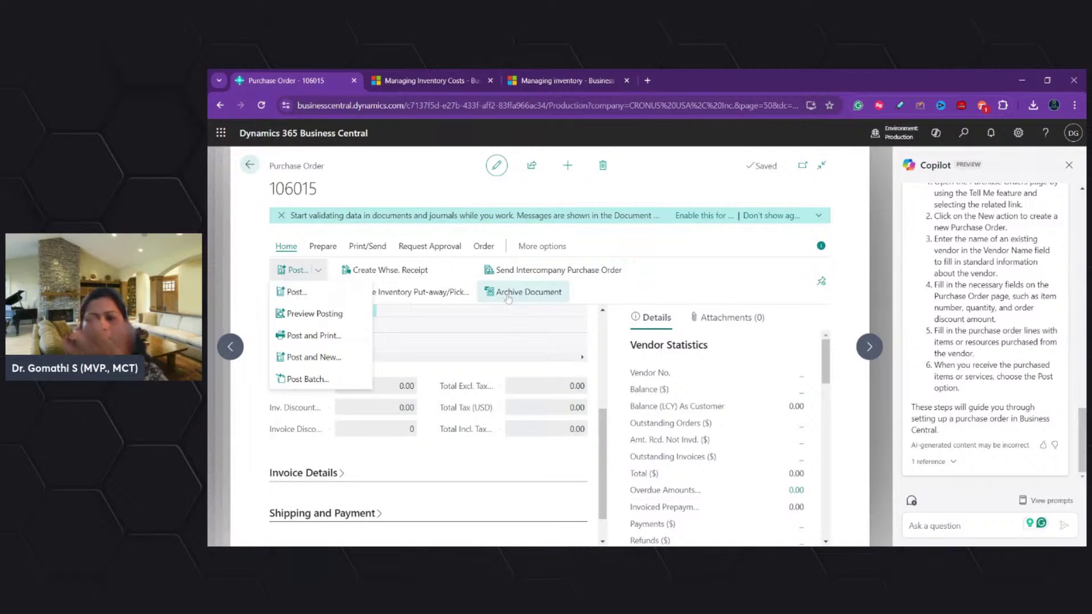
# Review the Copilot chat history, from the inventory references to the full purchase order instructions.
pyautogui.scroll(15, 985, 341)
pyautogui.scroll(3, 970, 398)
pyautogui.scroll(-10, 969, 427)
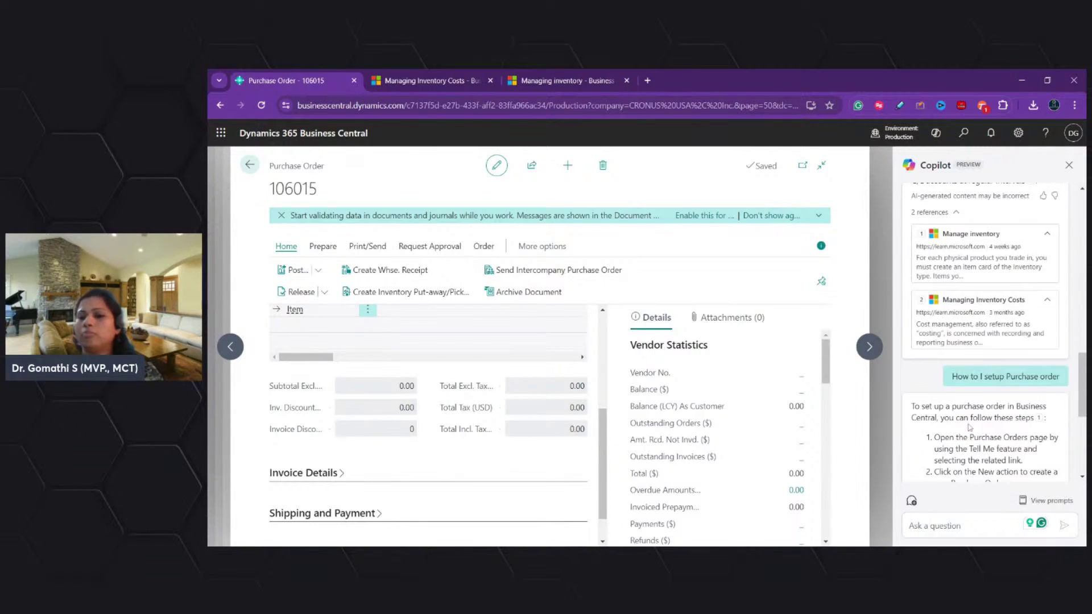
pyautogui.scroll(-4, 970, 428)
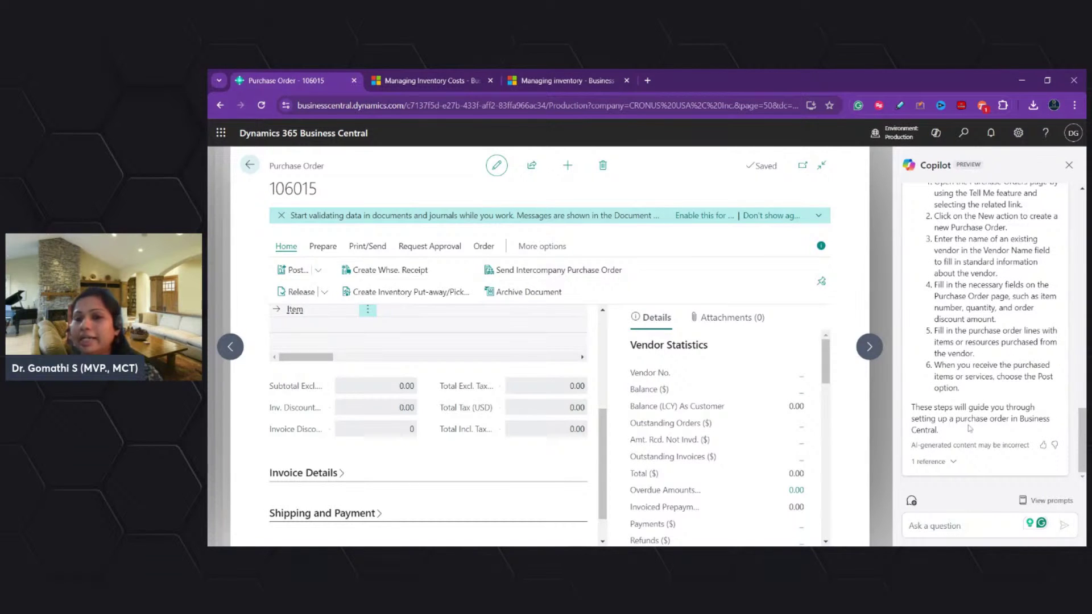
pyautogui.scroll(3, 969, 428)
pyautogui.scroll(-3, 970, 431)
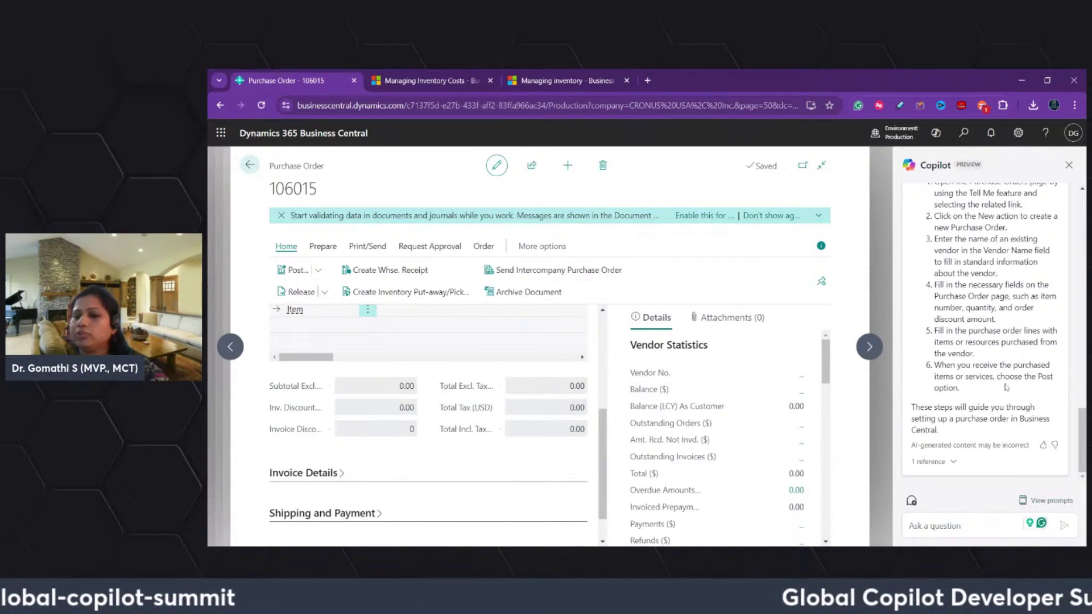
pyautogui.scroll(3, 1006, 375)
pyautogui.scroll(-3, 1016, 353)
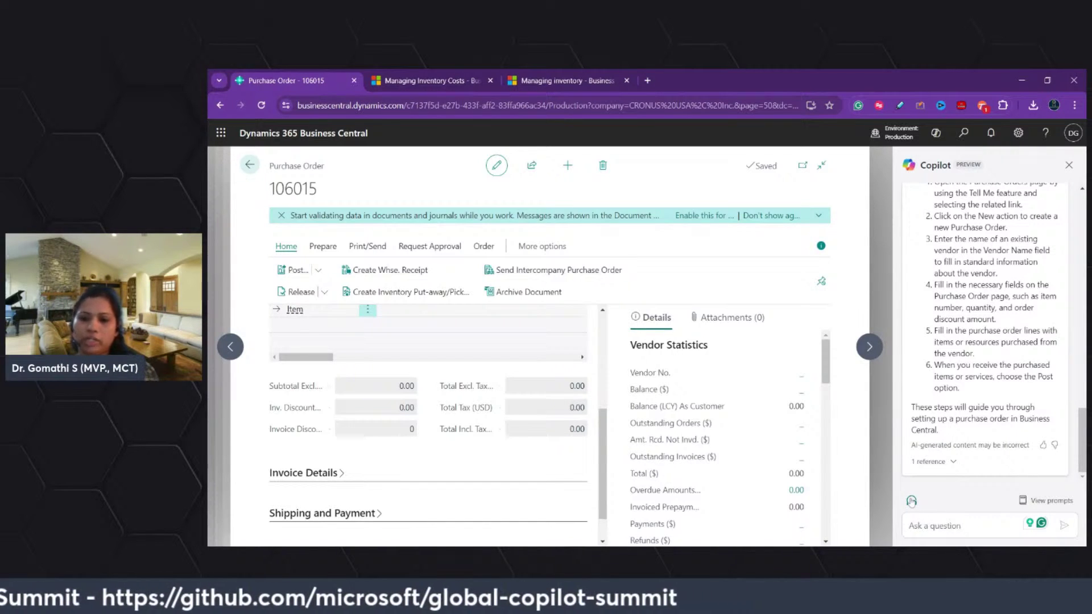
# Enlarge the page and start a new Copilot chat, ready for a question.
pyautogui.hotkey('ctrl', '-')
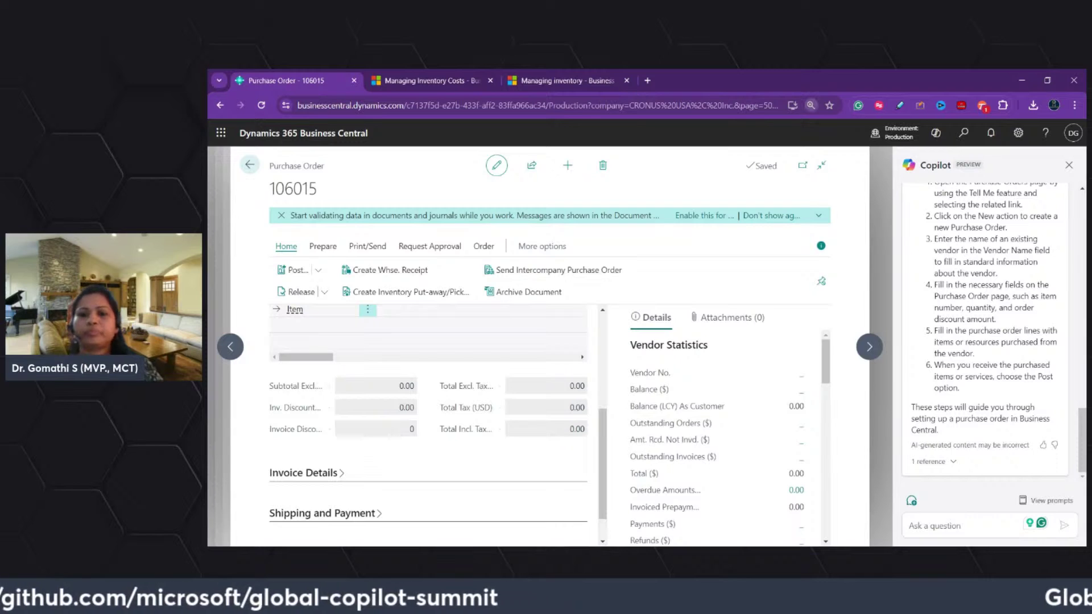
pyautogui.hotkey('ctrl', '+')
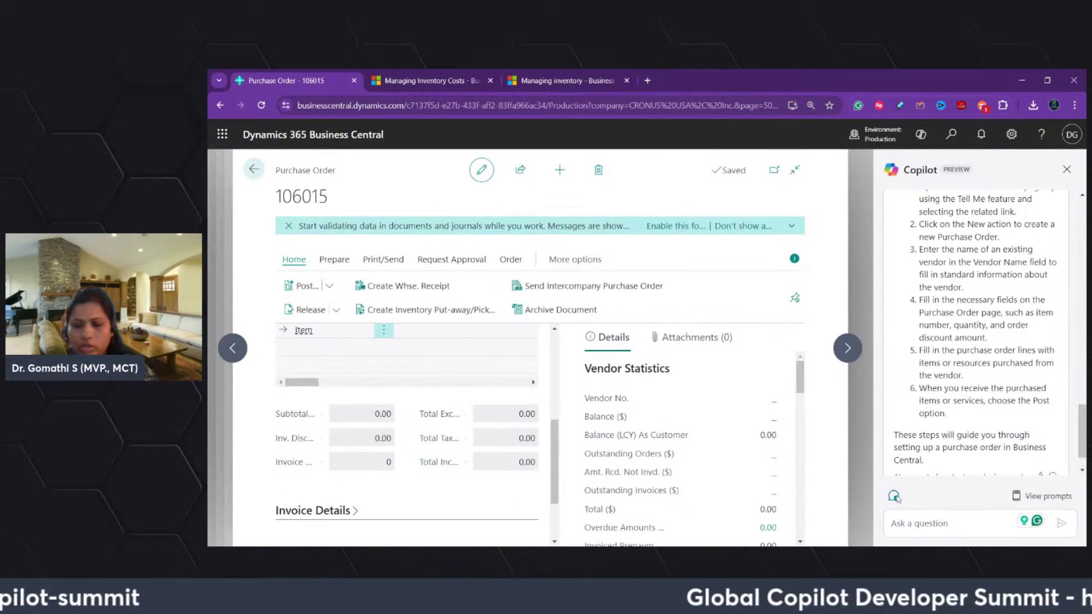
pyautogui.hotkey('ctrl', '+')
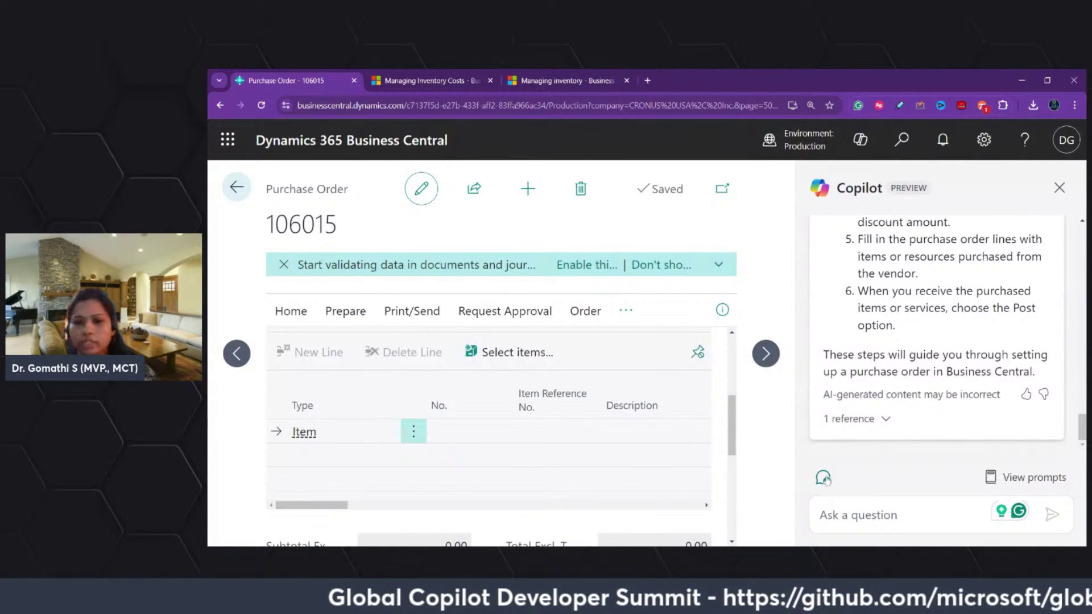
pyautogui.click(823, 477)
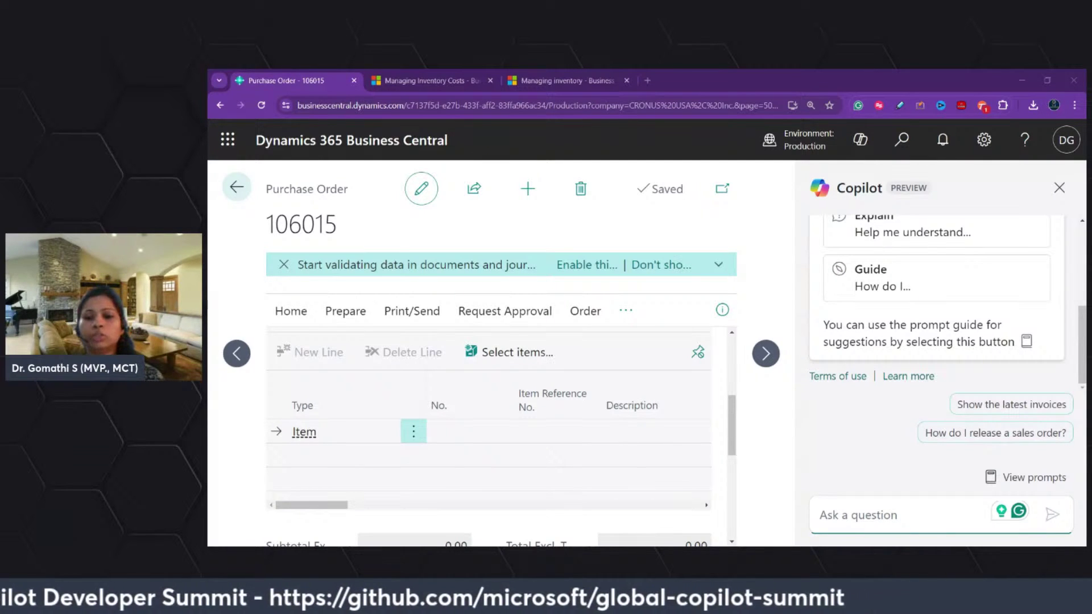
pyautogui.click(887, 515)
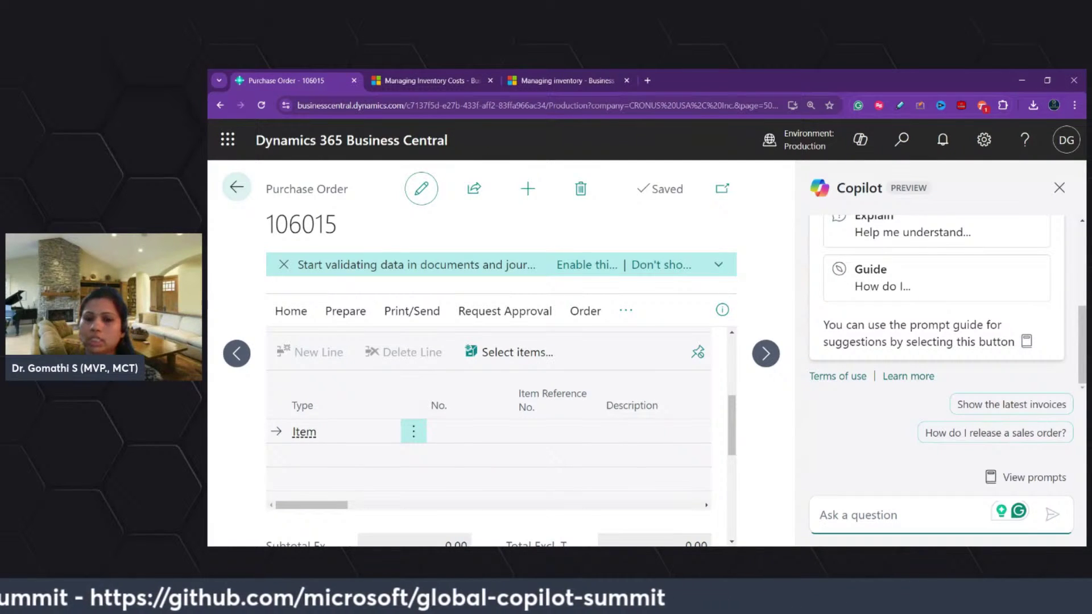
pyautogui.hotkey('alt', 'Tab')
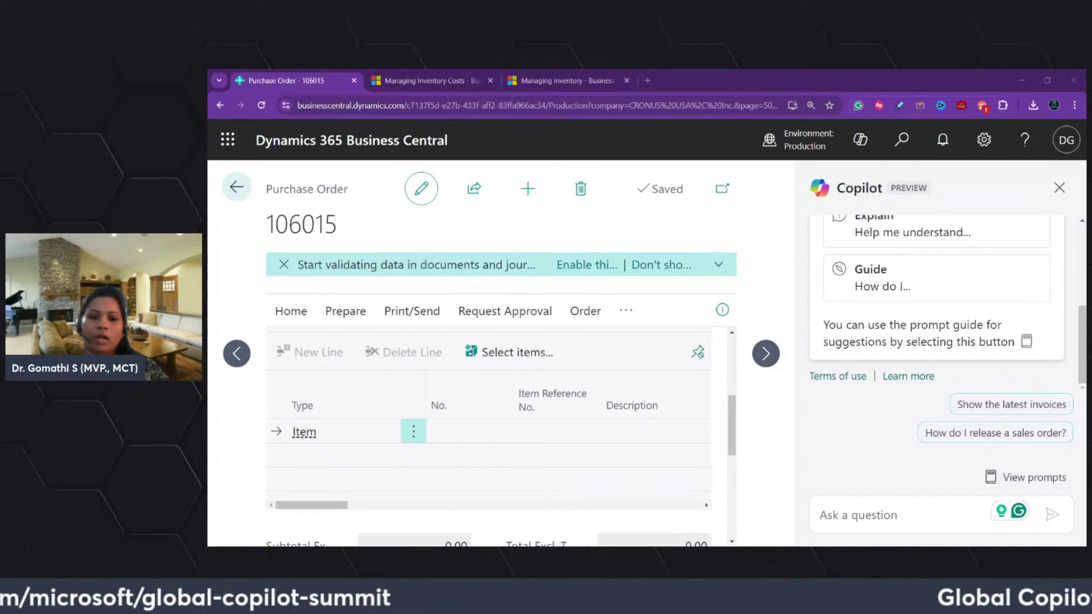
pyautogui.hotkey('alt', 'Tab')
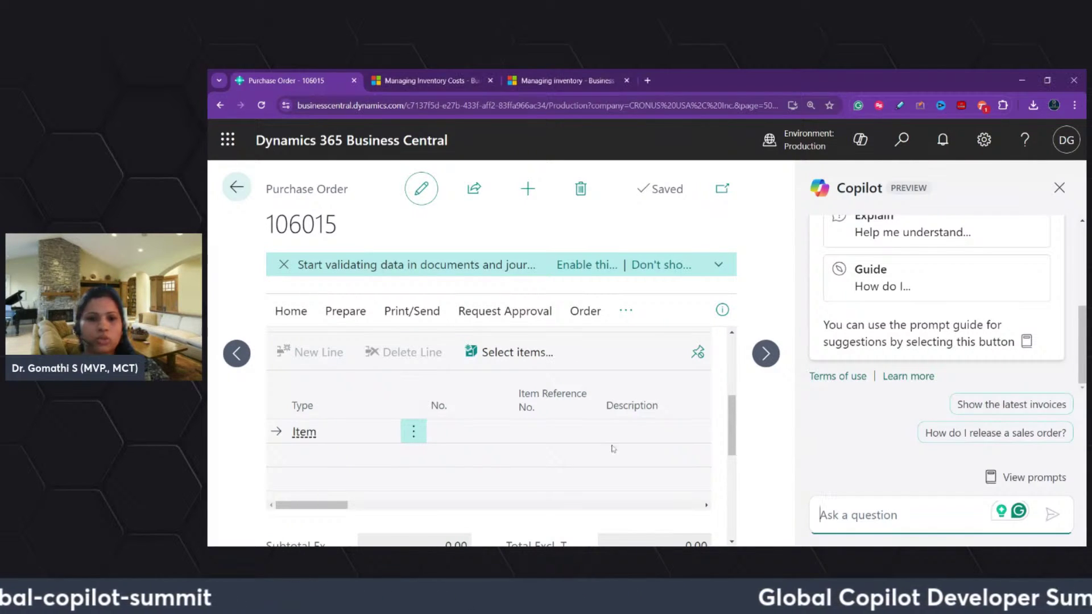
# Close the Copilot pane and go back out of the purchase order and the Purchase Orders list.
pyautogui.click(1059, 188)
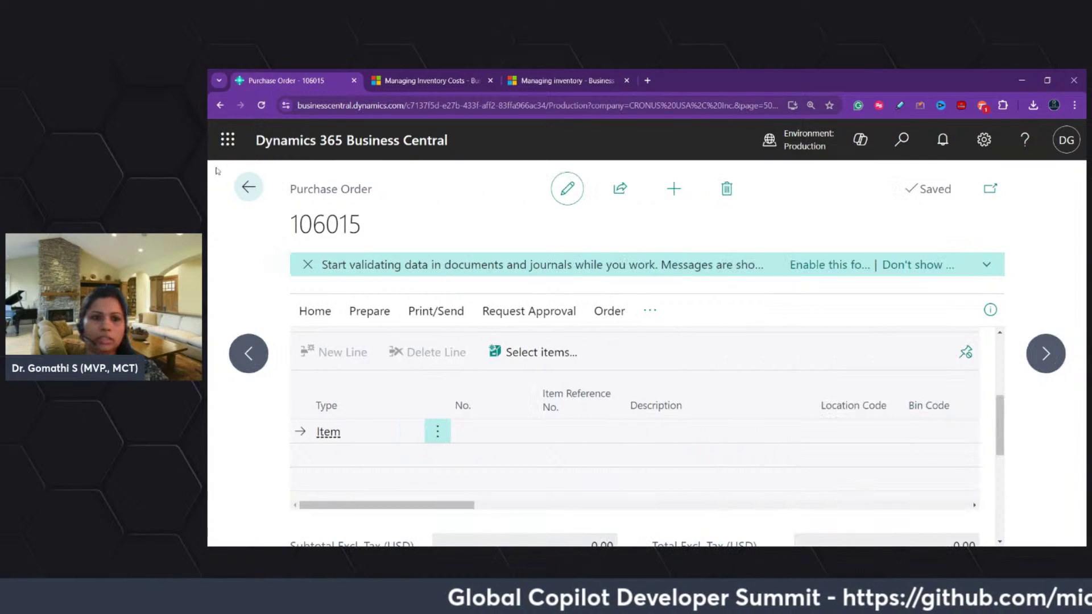
pyautogui.click(249, 189)
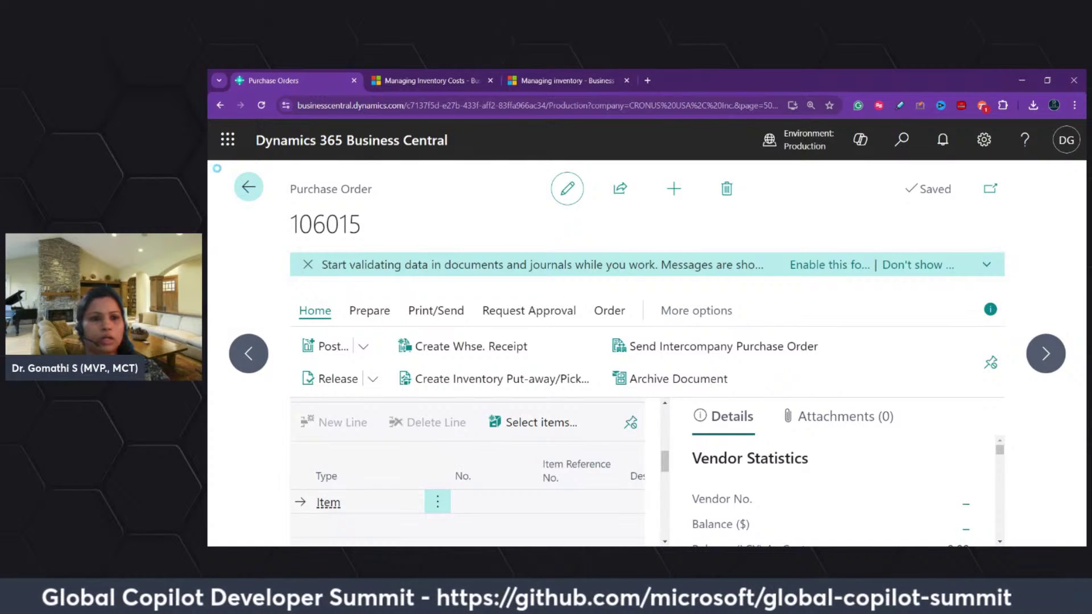
pyautogui.click(256, 192)
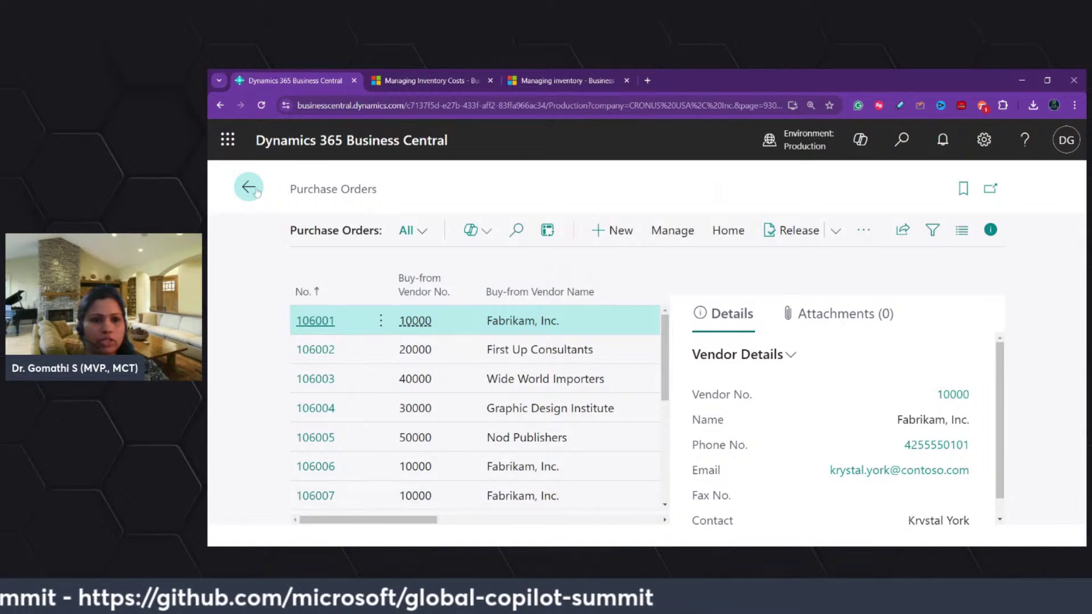
pyautogui.click(248, 188)
# Find the Business Central address by typing "bus" and load the suggested Production environment.
pyautogui.write('bu')
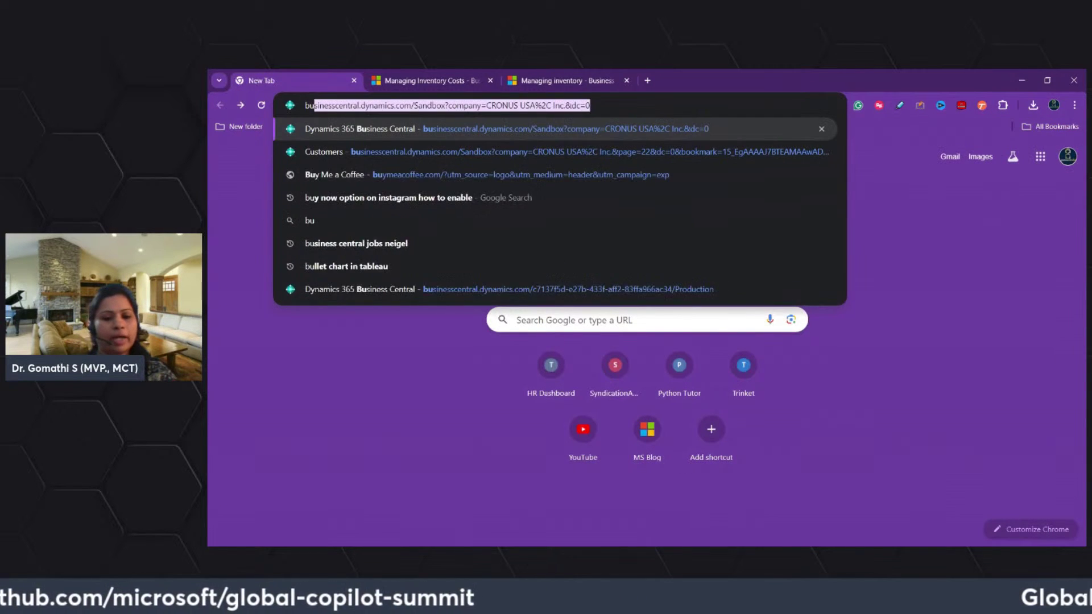
pyautogui.write('s')
pyautogui.press('Down')
pyautogui.press('Down')
pyautogui.press('Down')
pyautogui.press('Down')
pyautogui.press('Down')
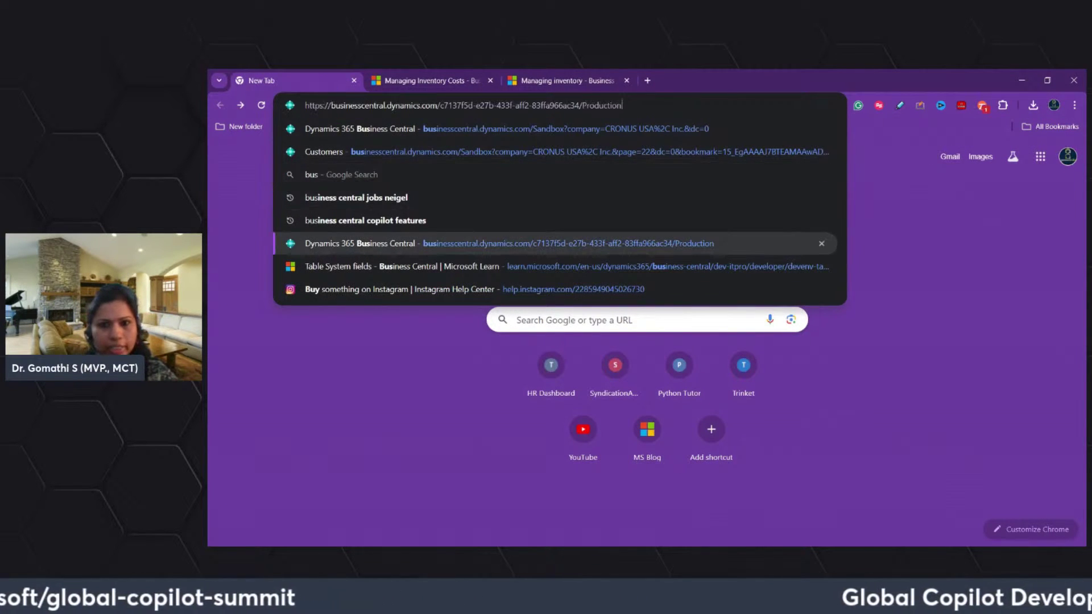
pyautogui.press('Return')
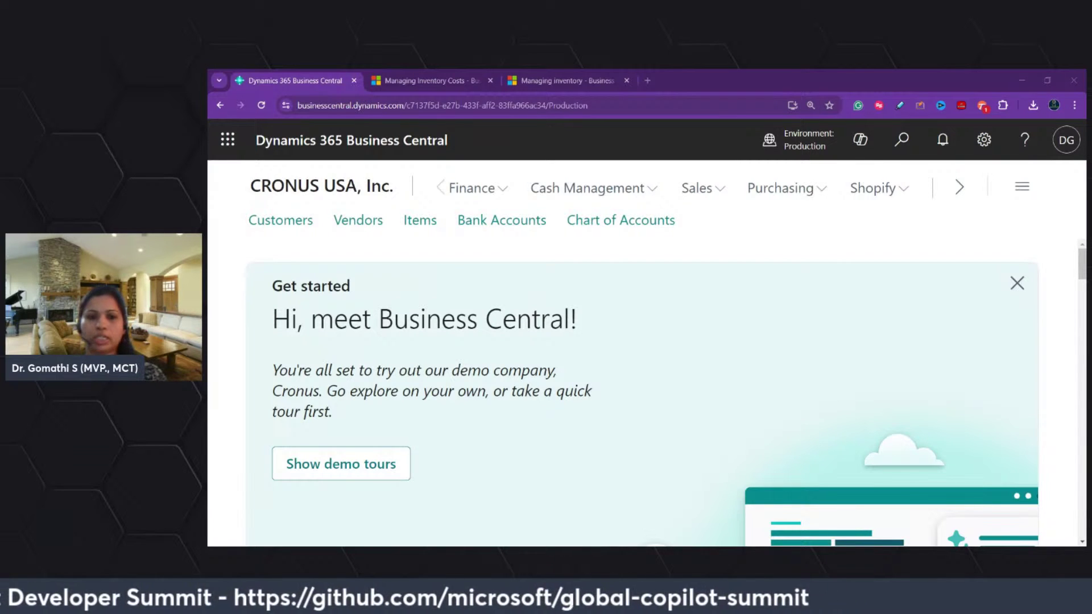
# From the Items list, start a new item from a picture and upload the picture of the wooden chair.
pyautogui.hotkey('alt', 'Tab')
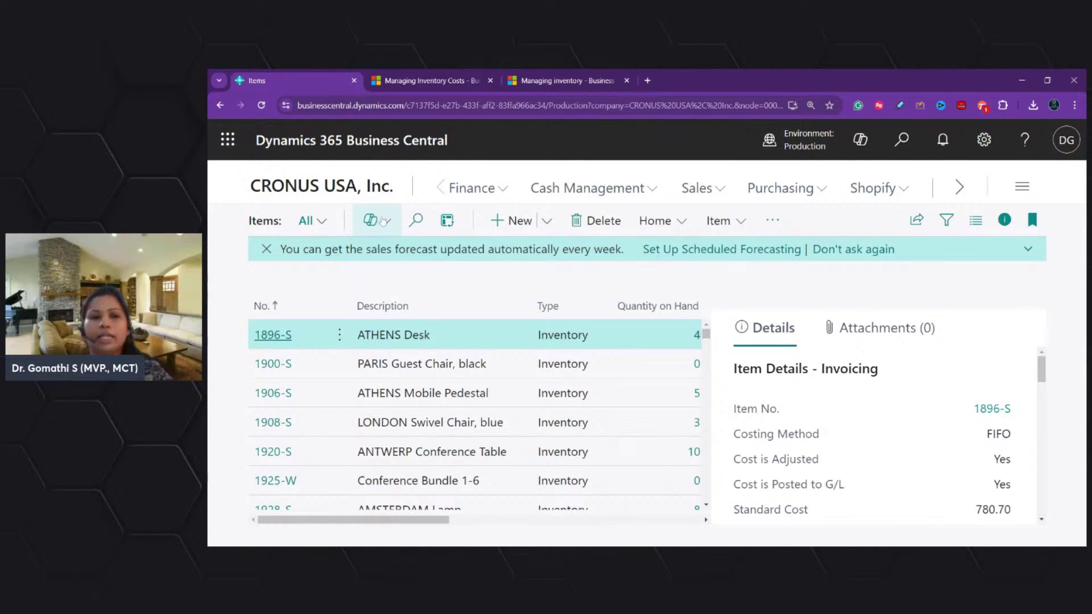
pyautogui.click(546, 226)
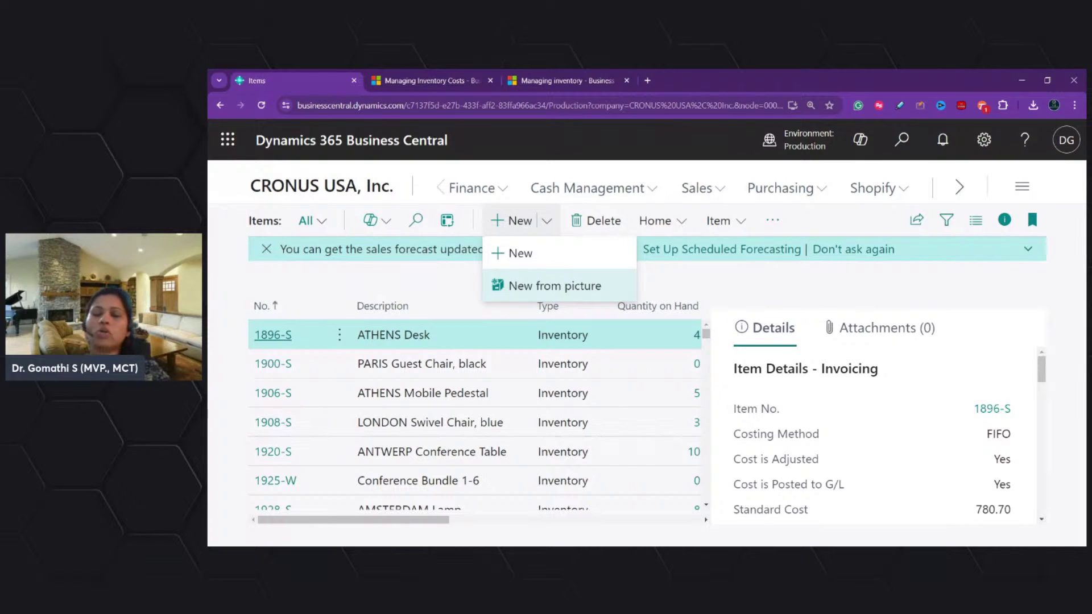
pyautogui.click(559, 287)
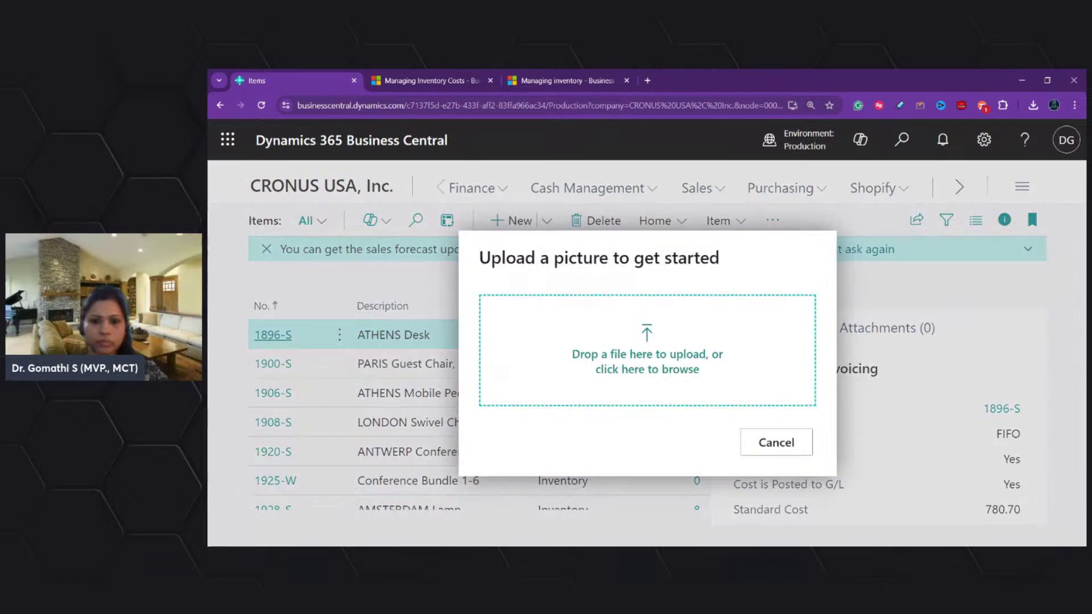
pyautogui.click(615, 370)
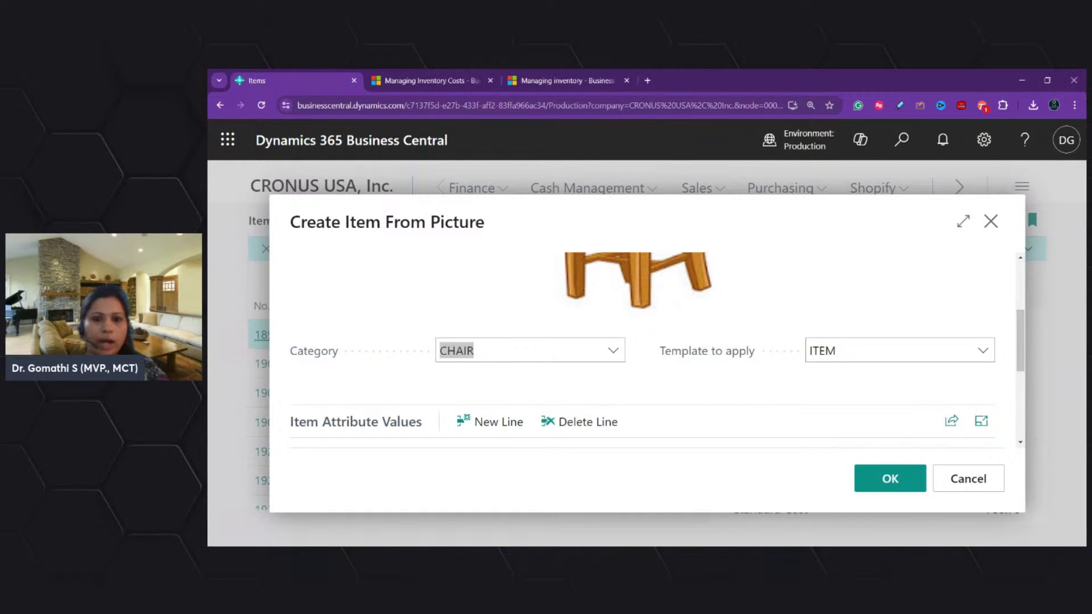
# Review the chair picture, category, template and item attribute values in Create Item From Picture.
pyautogui.scroll(3, 669, 356)
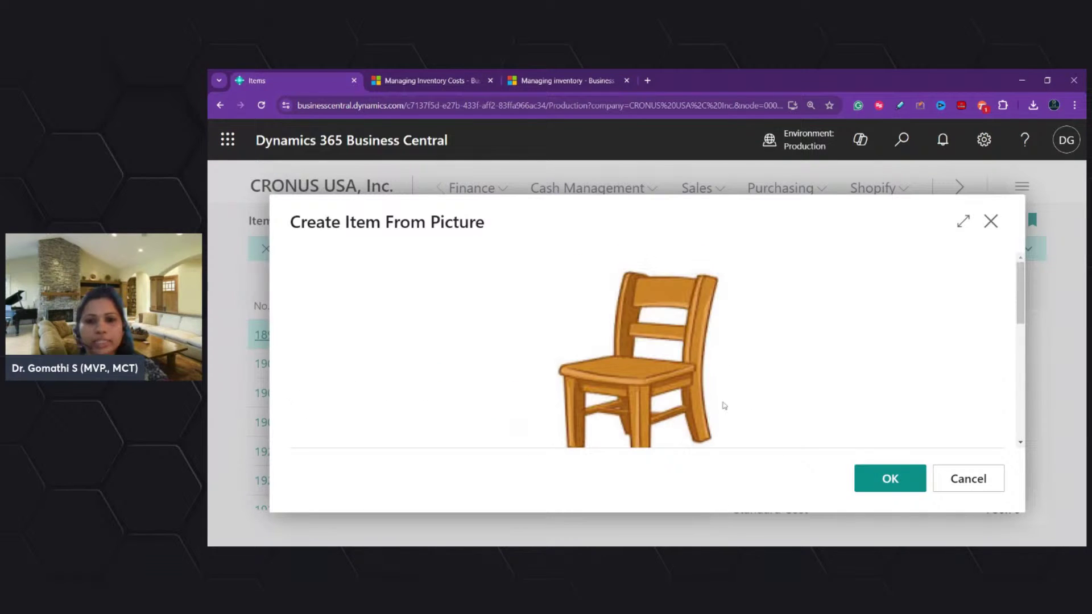
pyautogui.scroll(-3, 751, 327)
pyautogui.scroll(-4, 757, 326)
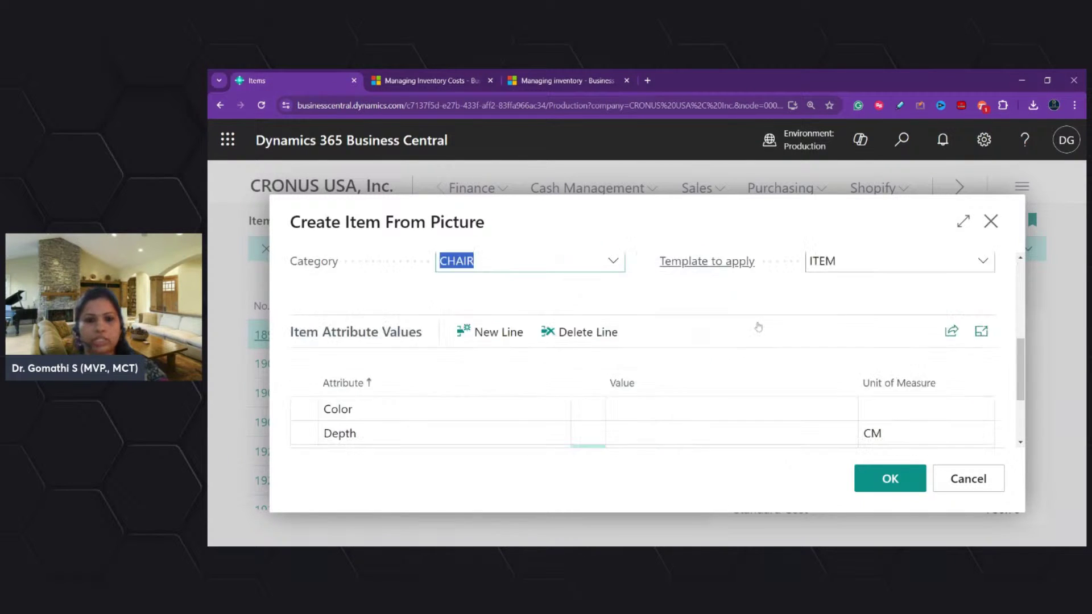
pyautogui.scroll(1, 987, 471)
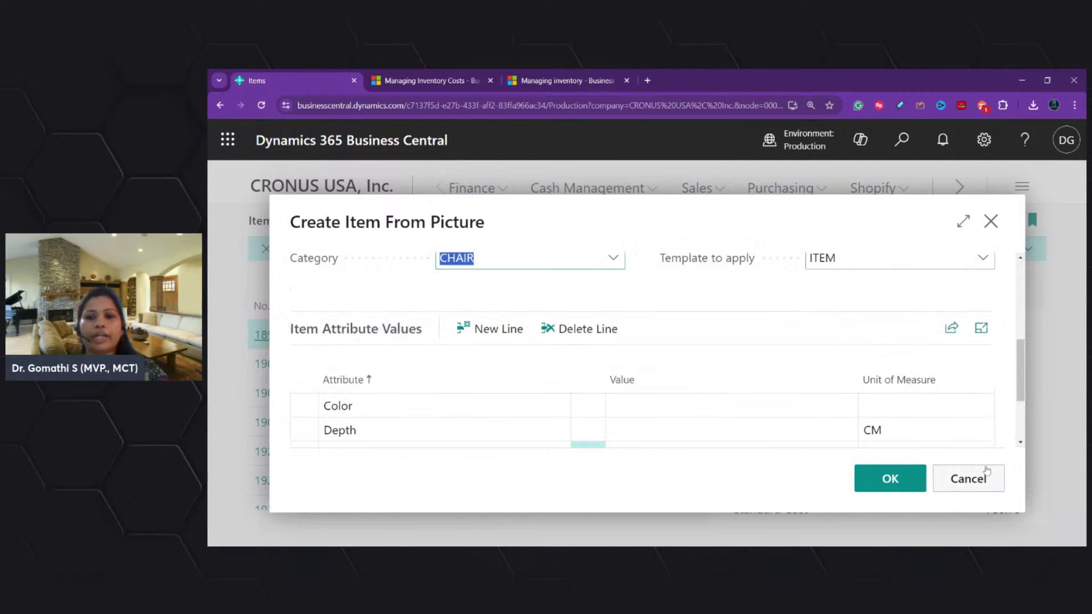
pyautogui.hotkey('ctrl', '-')
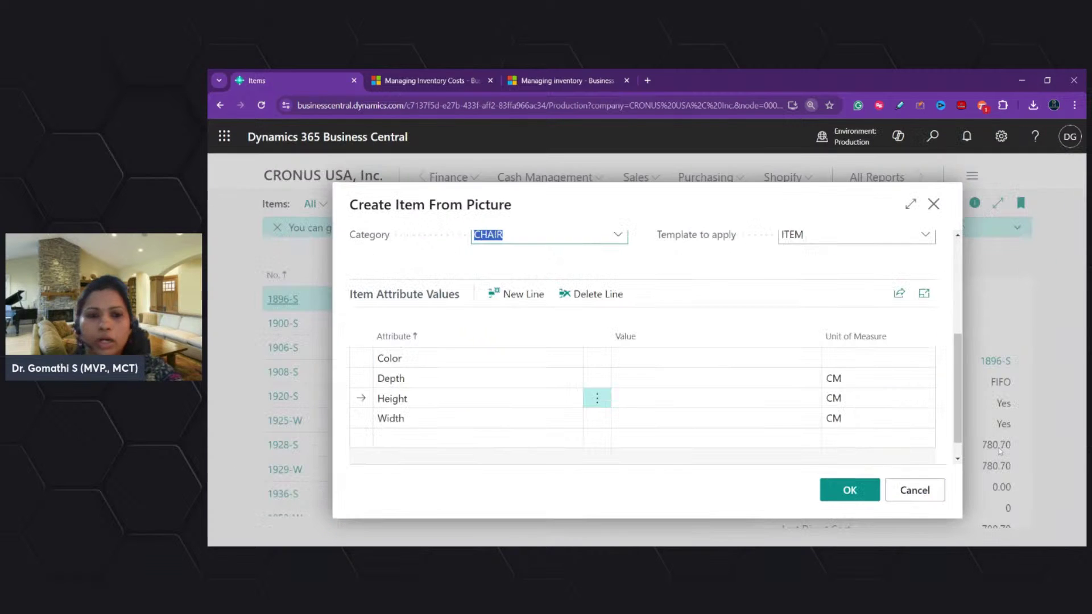
# Set the chair's Color attribute to Yellow in Create Item From Picture.
pyautogui.hotkey('ctrl', '-')
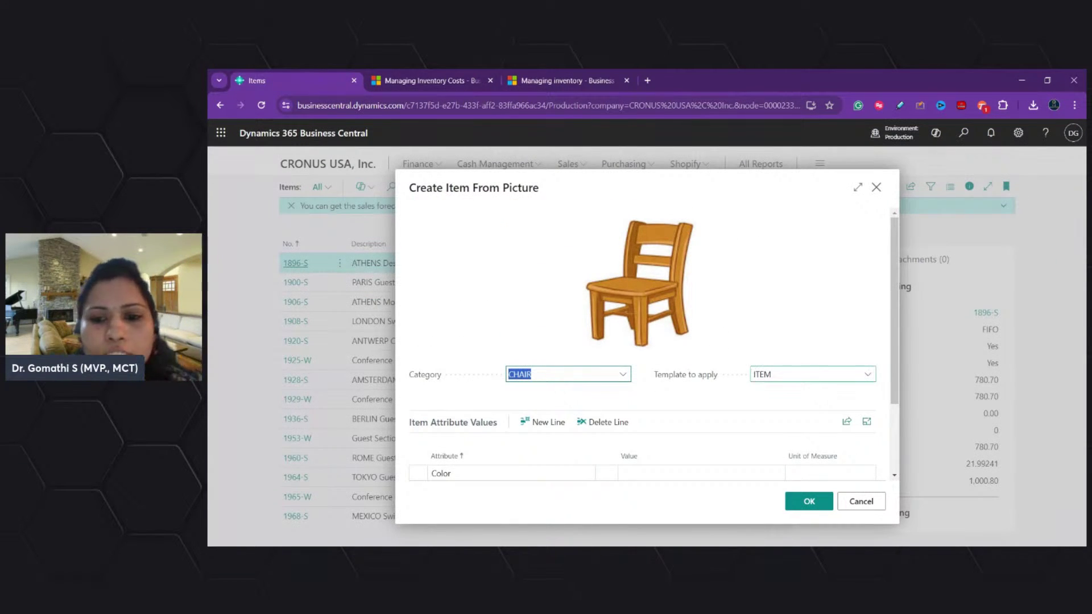
pyautogui.scroll(-2, 617, 387)
pyautogui.click(636, 377)
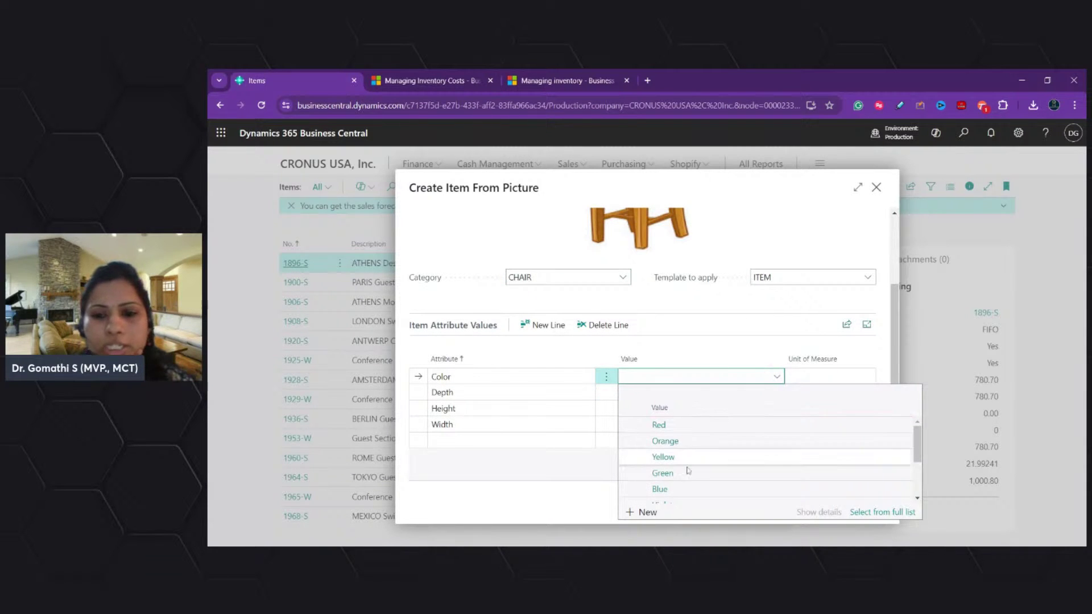
pyautogui.scroll(-3, 673, 474)
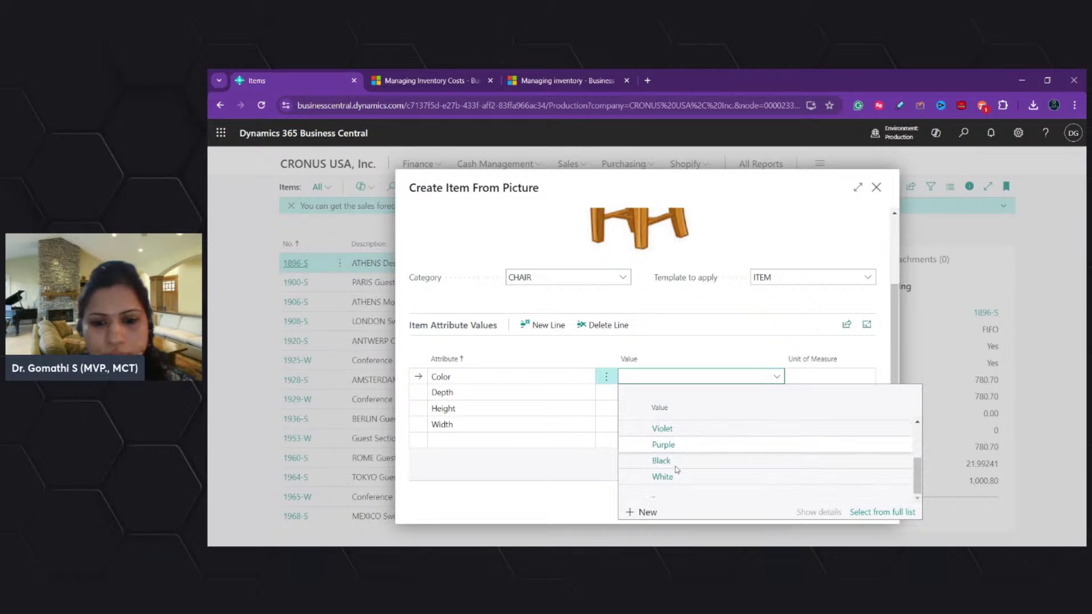
pyautogui.scroll(2, 681, 449)
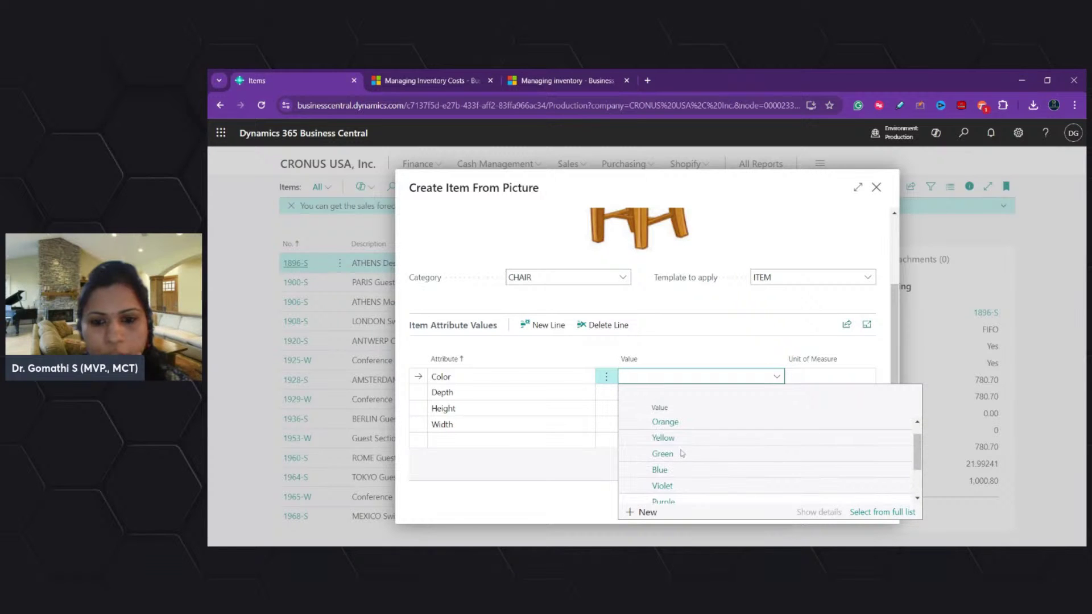
pyautogui.click(680, 441)
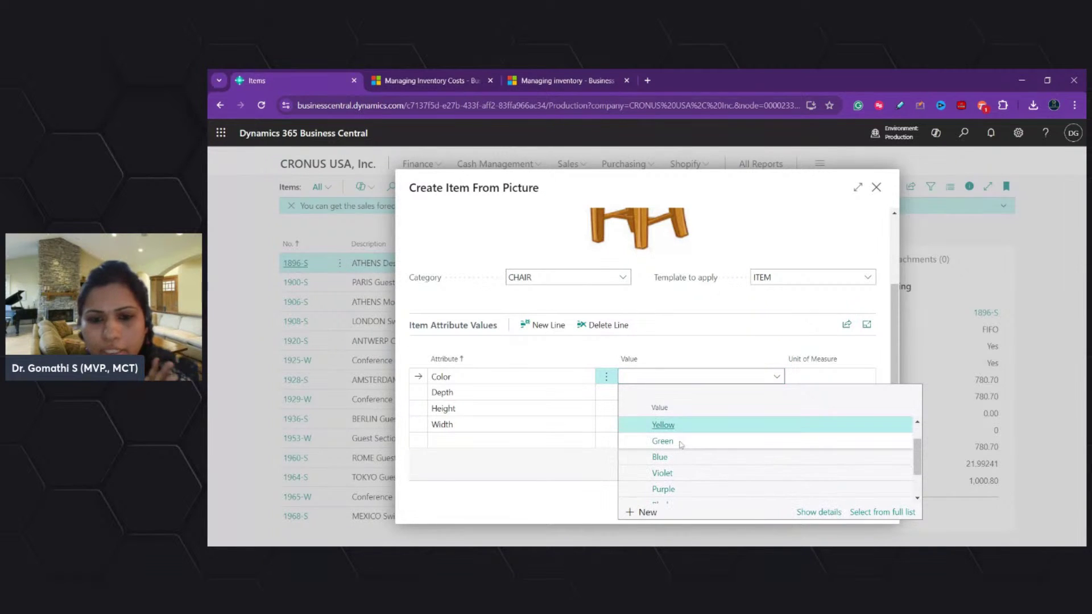
# Set the Depth attribute to 5, Height to 10 and Width to 10, and create the chair item.
pyautogui.click(662, 394)
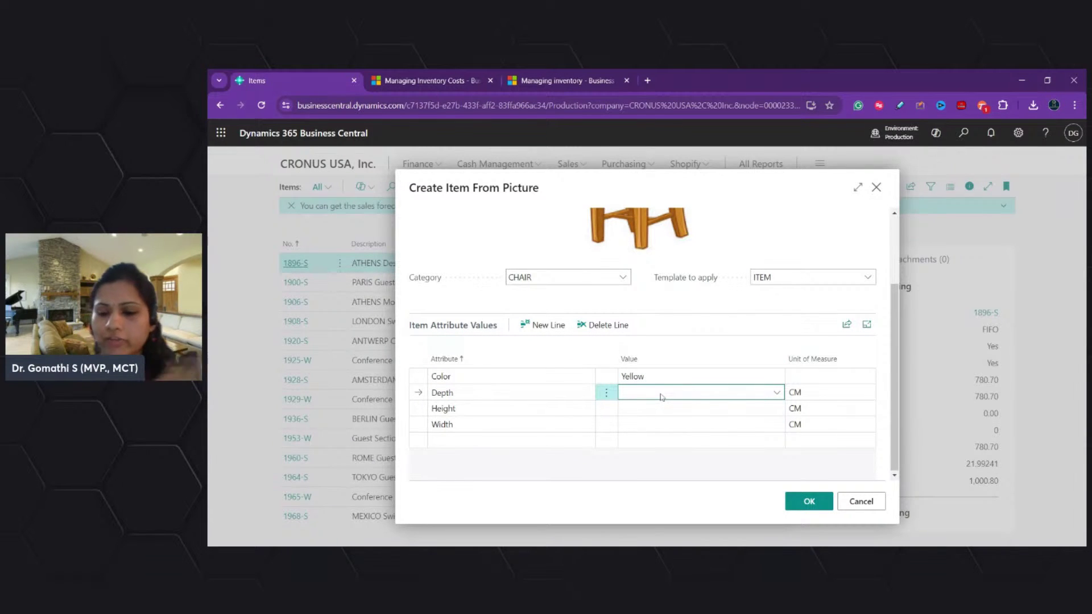
pyautogui.press('Tab')
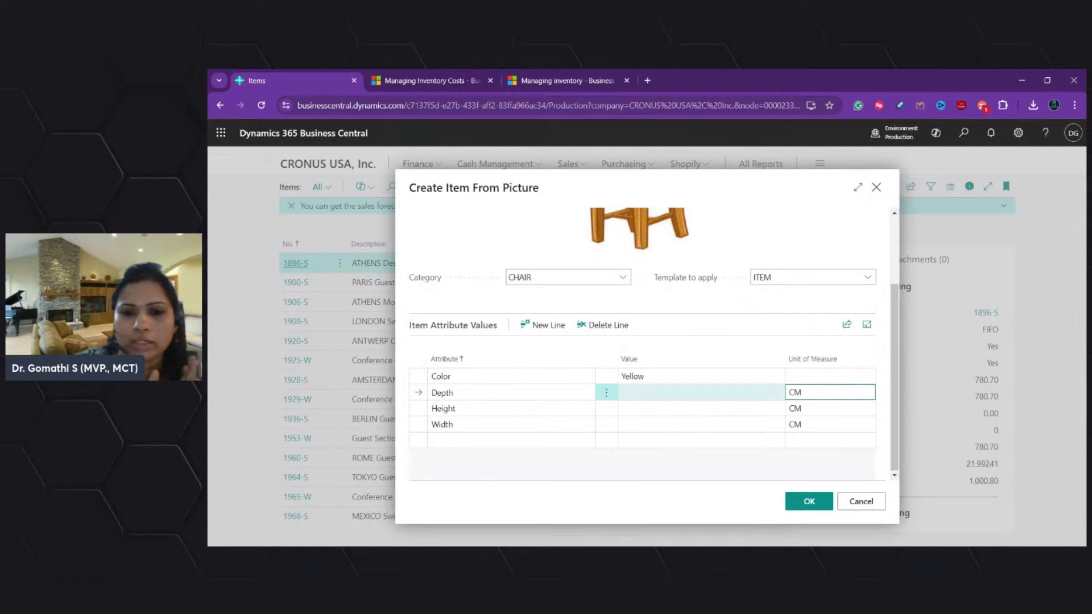
pyautogui.hotkey('shift', 'Tab')
pyautogui.write('10')
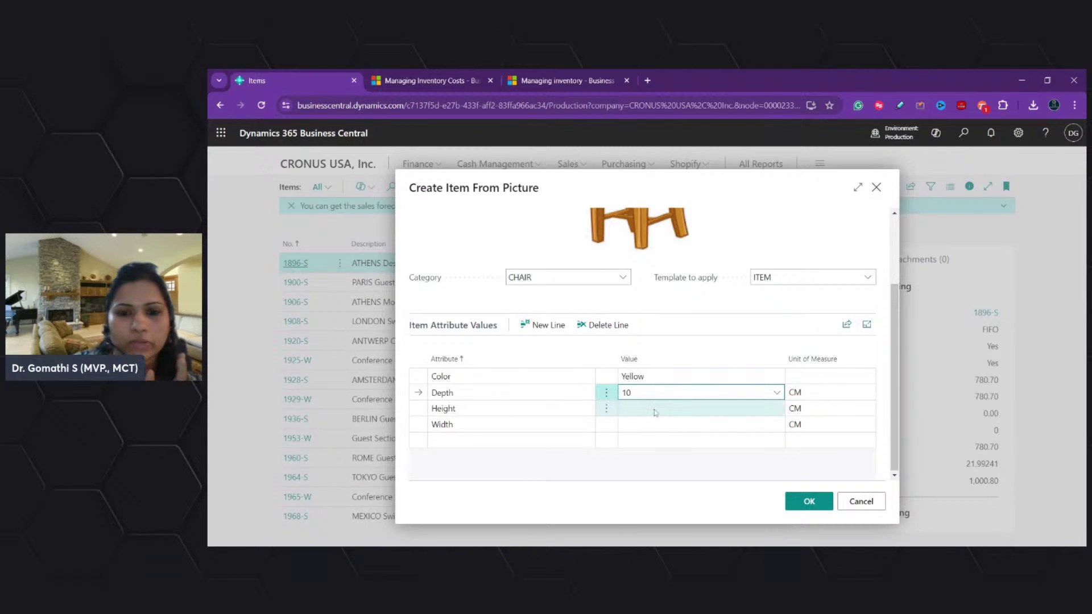
pyautogui.hotkey('ctrl', 'a')
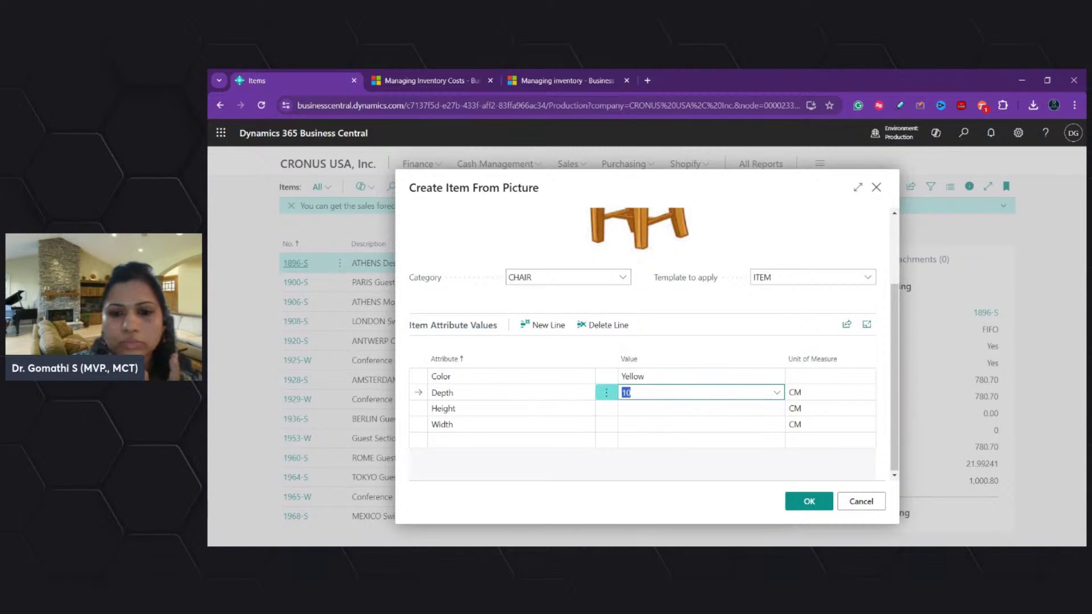
pyautogui.write('5')
pyautogui.press('Down')
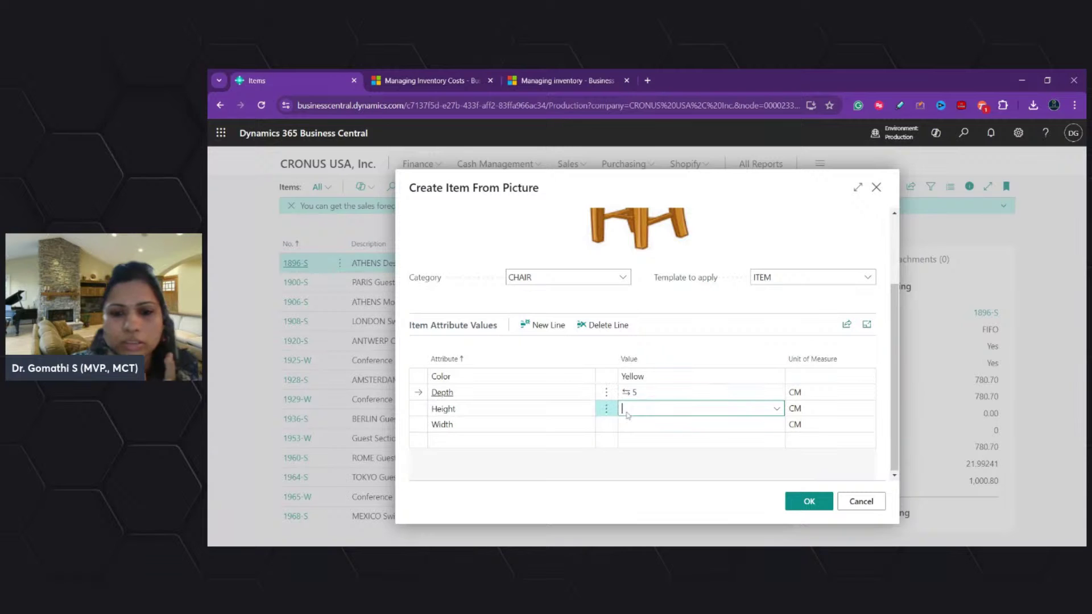
pyautogui.write('10')
pyautogui.press('Down')
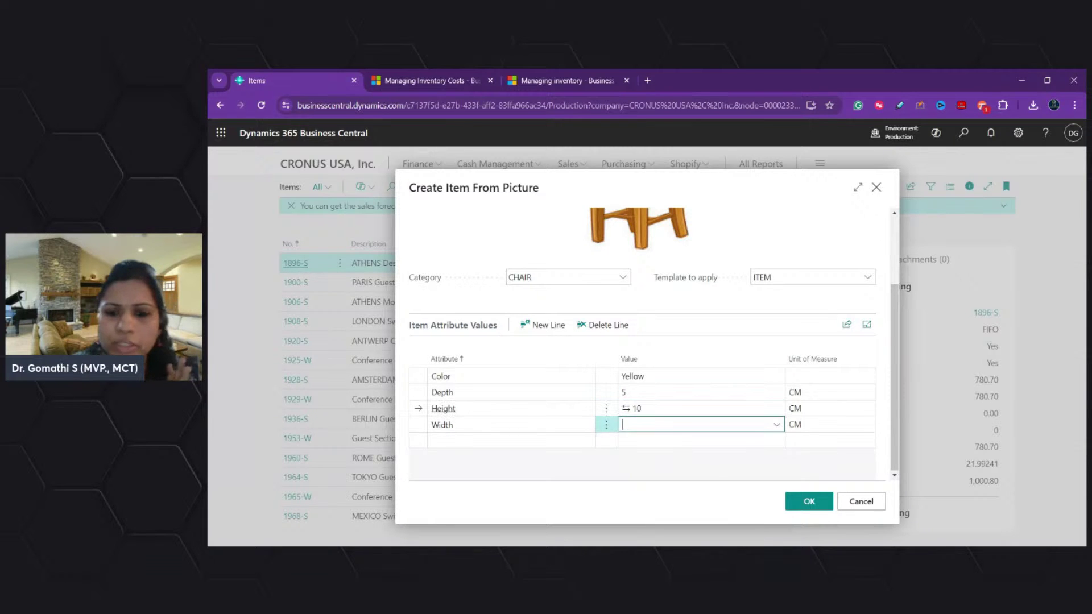
pyautogui.write('10')
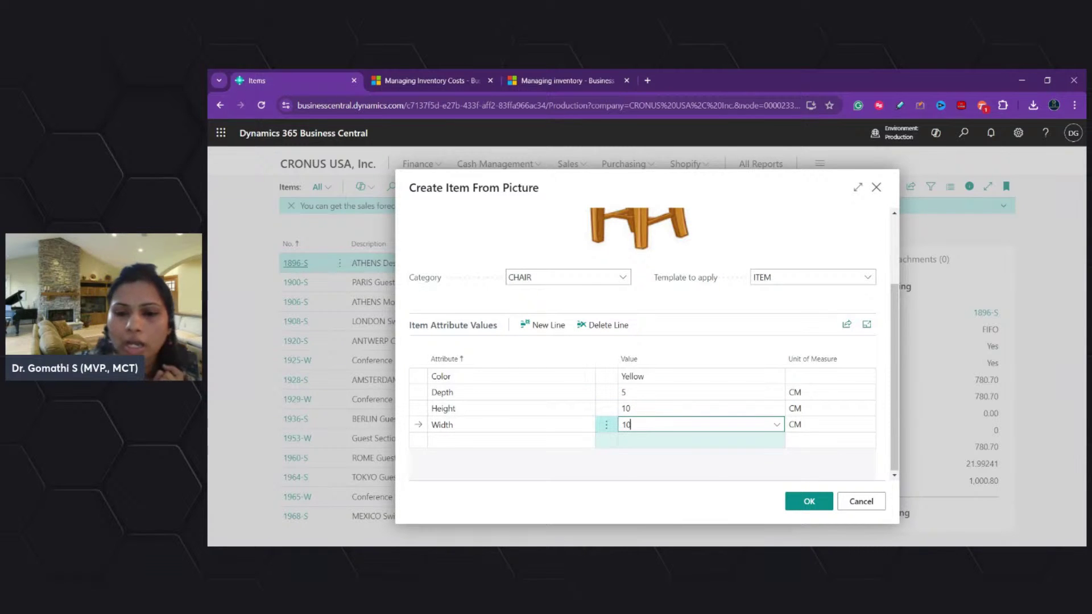
pyautogui.click(815, 503)
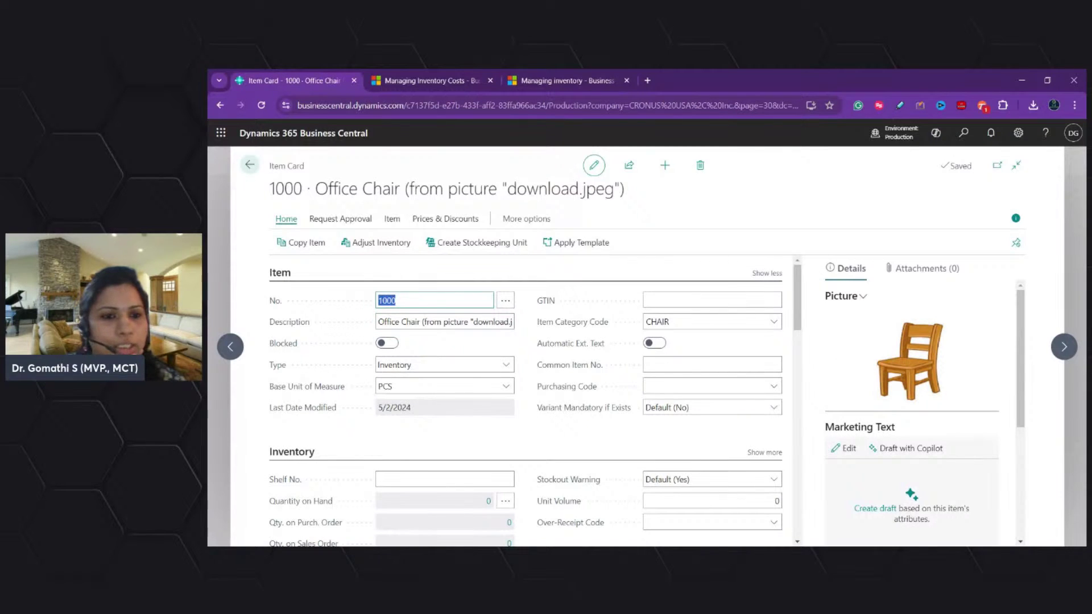
# Look over the new Office Chair item card and draft its marketing text with Copilot.
pyautogui.scroll(-1, 646, 386)
pyautogui.scroll(-5, 744, 375)
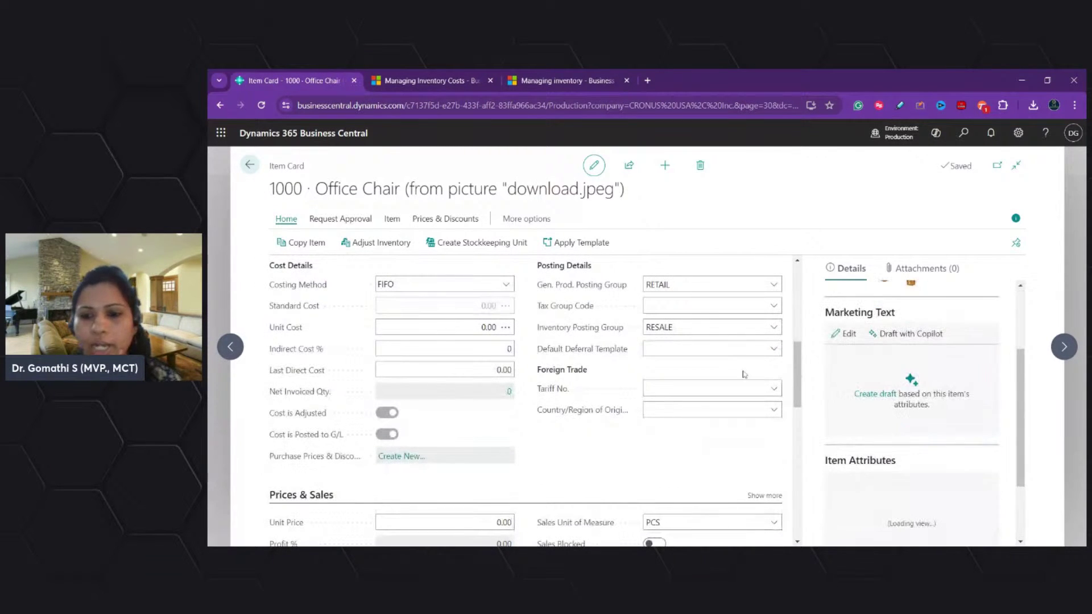
pyautogui.scroll(2, 1008, 373)
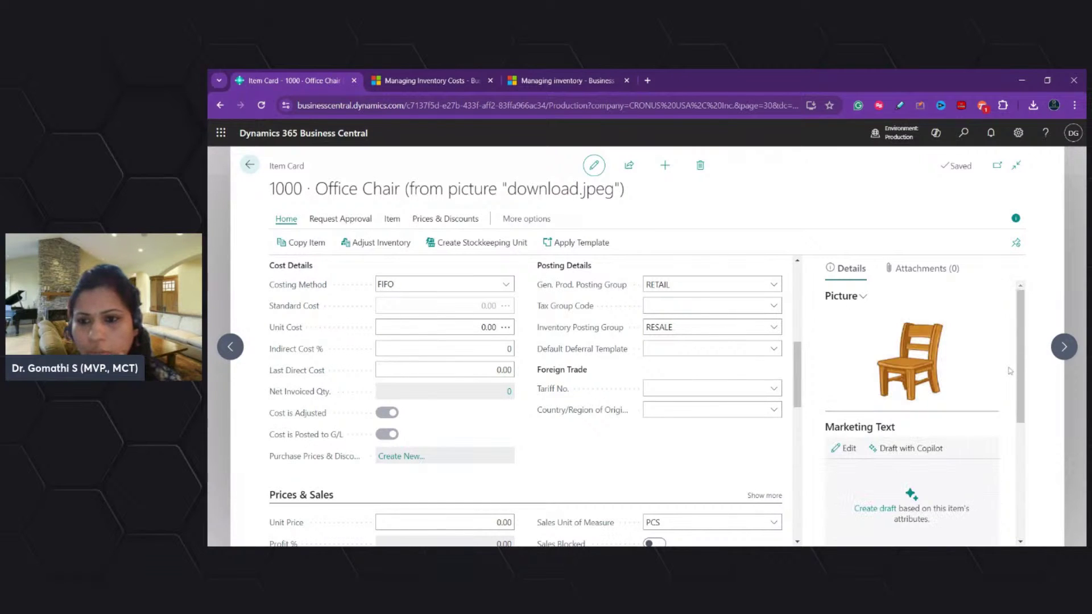
pyautogui.scroll(-2, 900, 452)
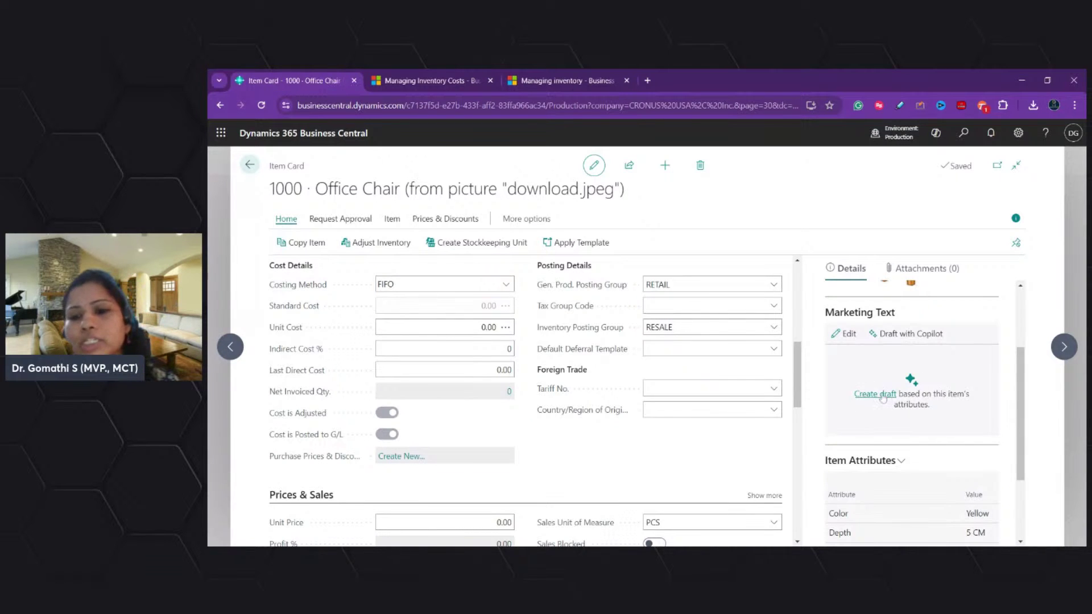
pyautogui.click(917, 340)
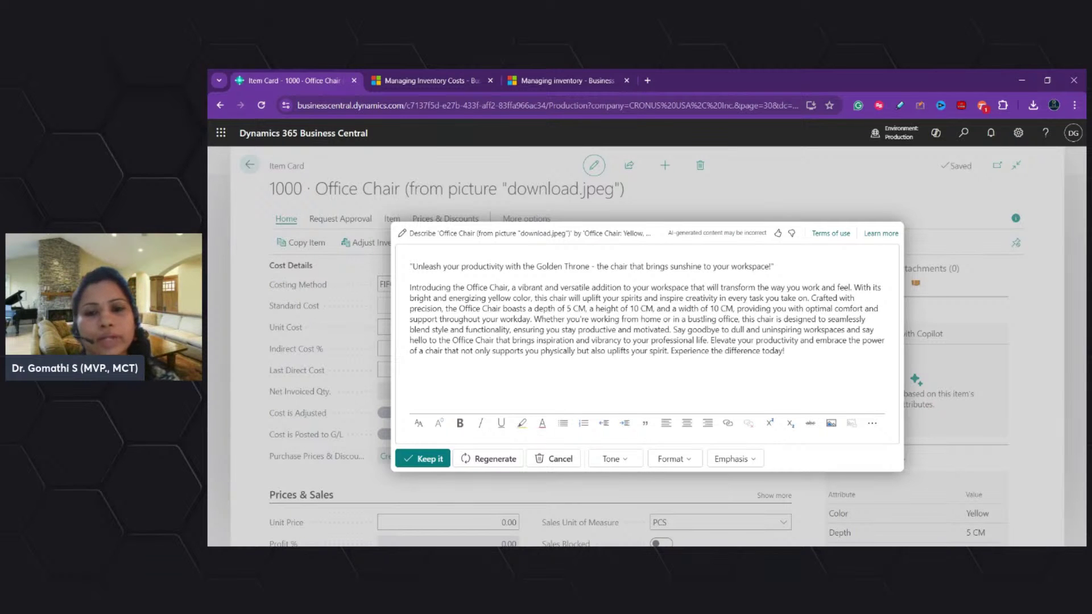
# Review the marketing text draft, checking its tagline, body paragraph and the depth, height and width it mentions.
pyautogui.click(410, 267)
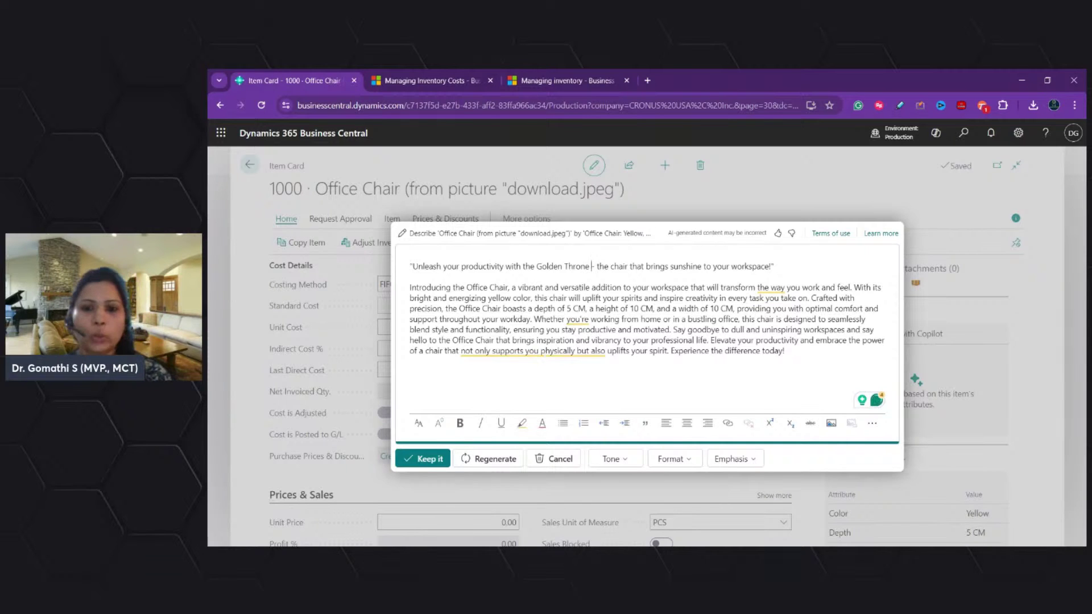
pyautogui.moveTo(409, 287); pyautogui.dragTo(449, 351)
pyautogui.click(757, 340)
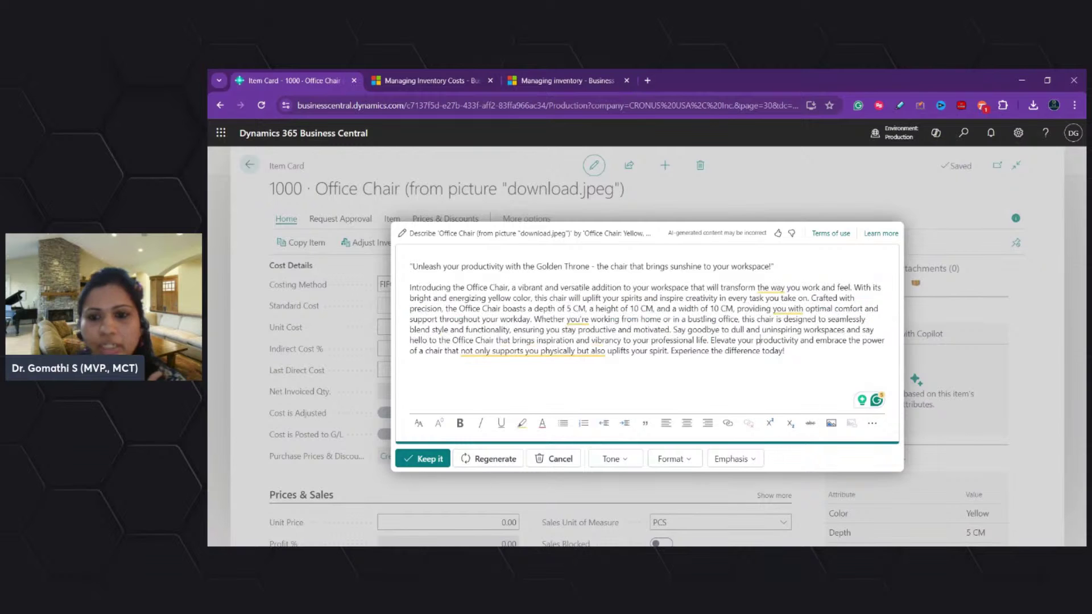
pyautogui.moveTo(565, 308); pyautogui.dragTo(578, 308)
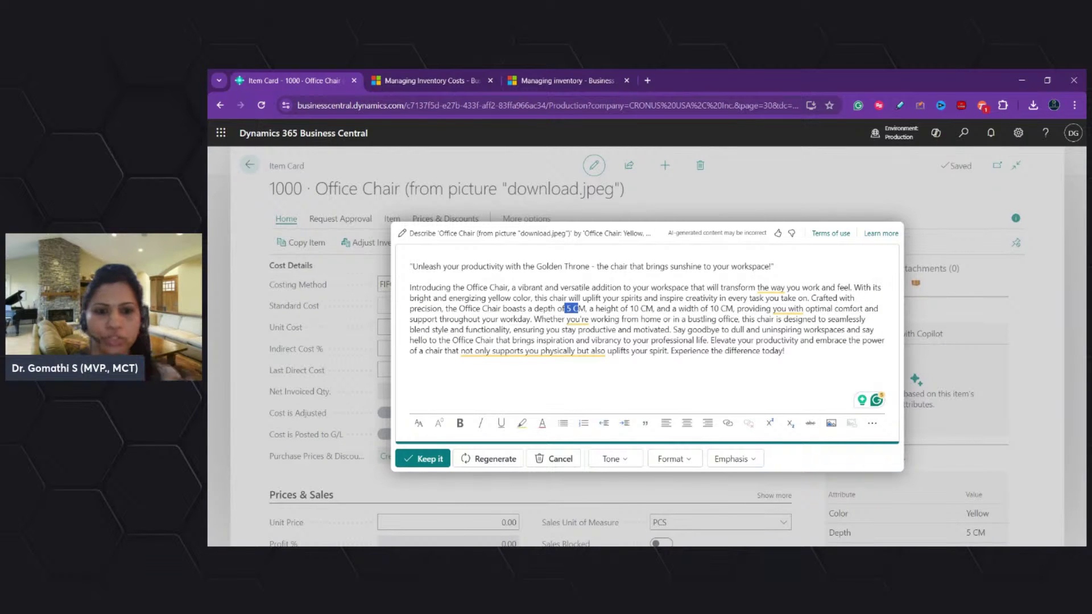
pyautogui.moveTo(624, 309); pyautogui.dragTo(727, 308)
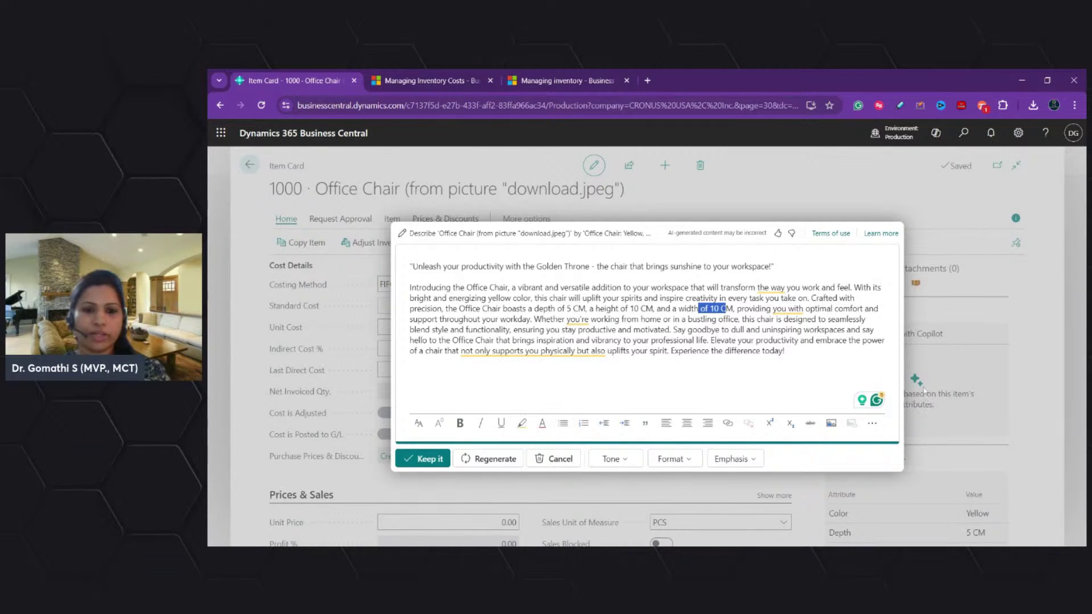
pyautogui.moveTo(785, 351); pyautogui.dragTo(409, 277)
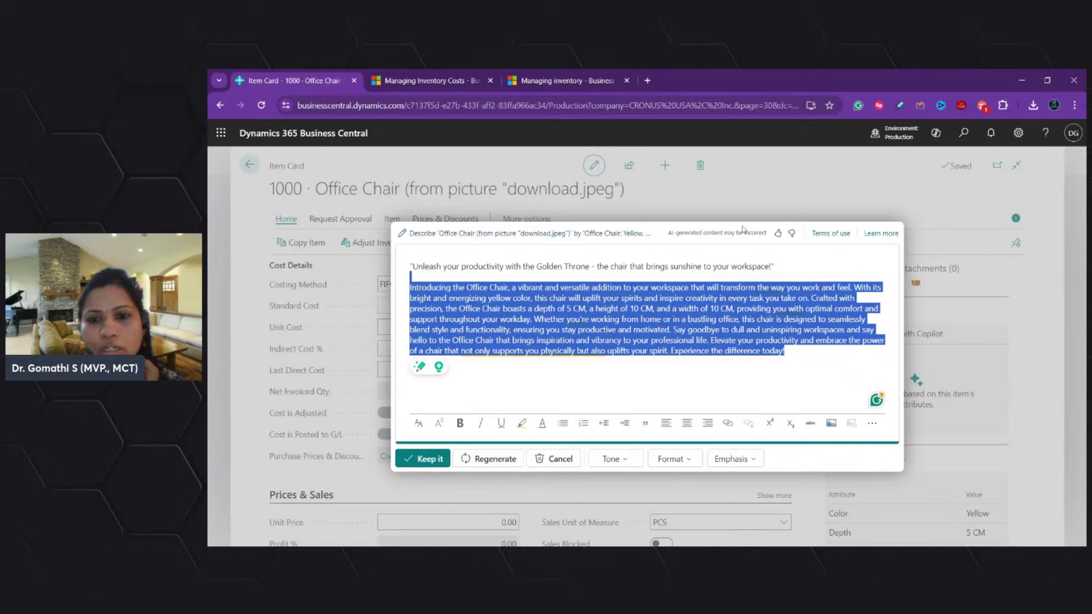
pyautogui.moveTo(882, 461); pyautogui.dragTo(472, 459)
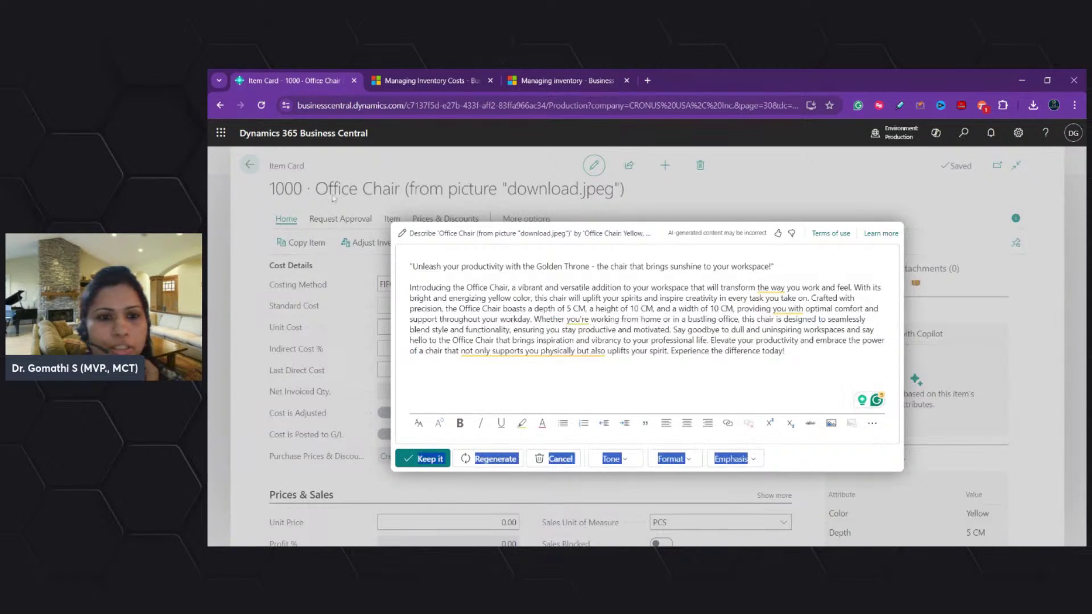
# Check the item attributes included in the Copilot prompt and return to the marketing text draft.
pyautogui.click(430, 238)
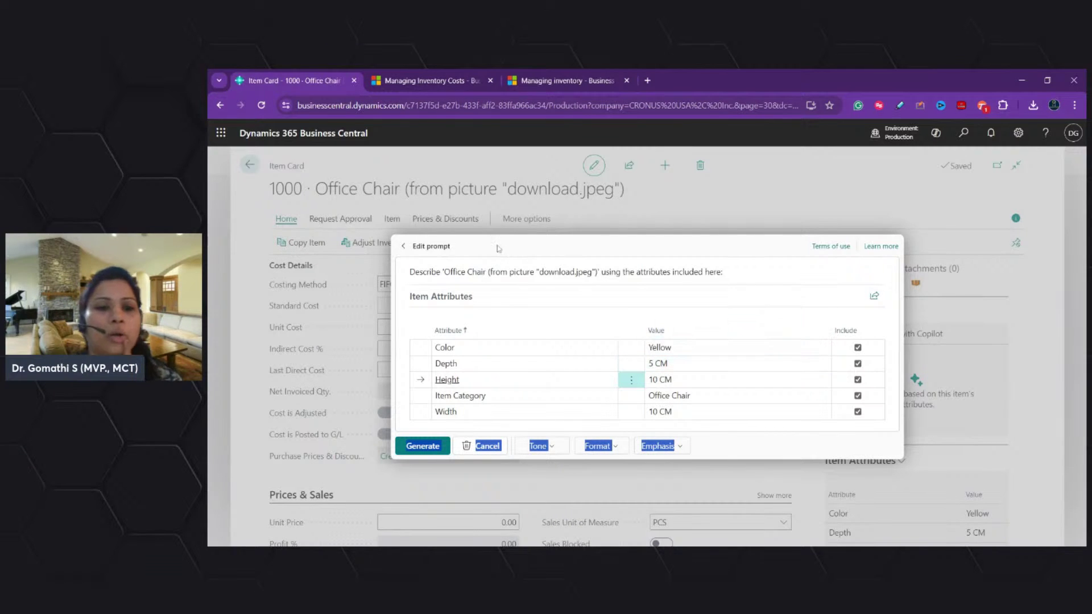
pyautogui.click(405, 248)
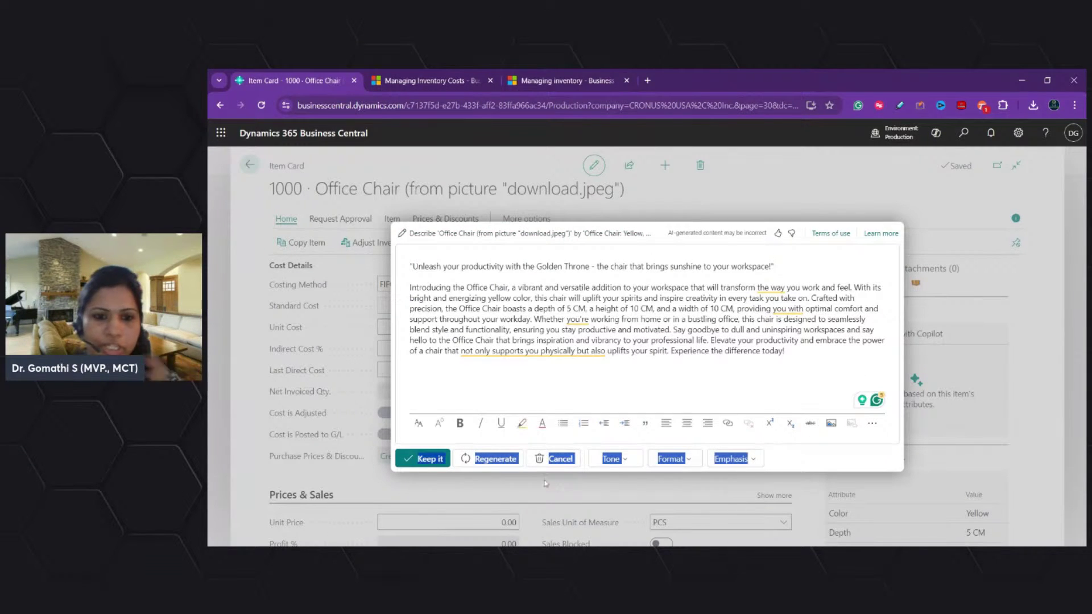
pyautogui.click(429, 459)
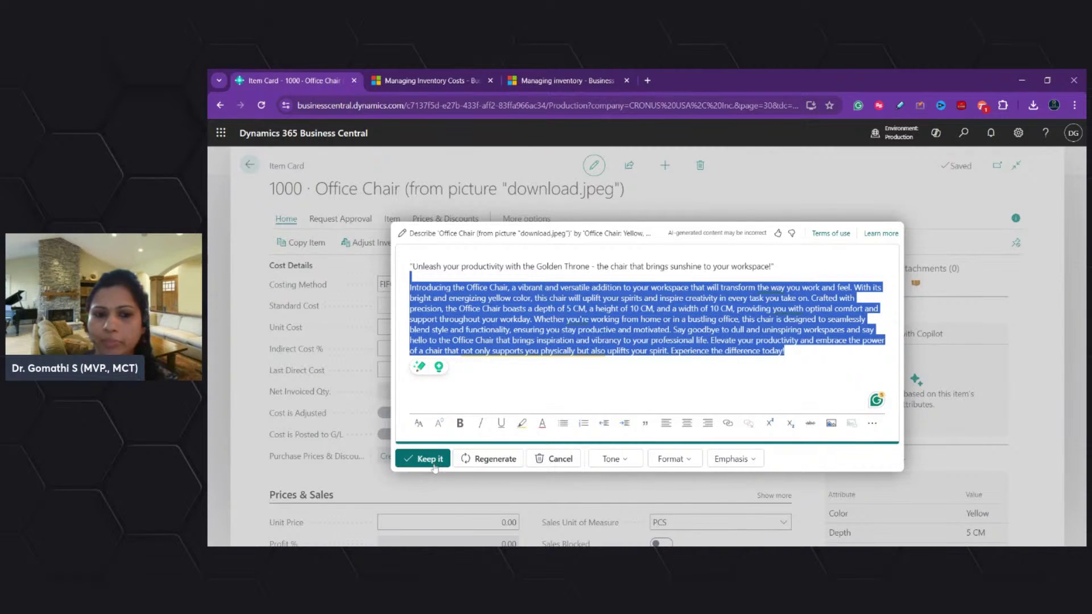
# Change the marketing text's tone to Creative and regenerate the draft.
pyautogui.click(617, 460)
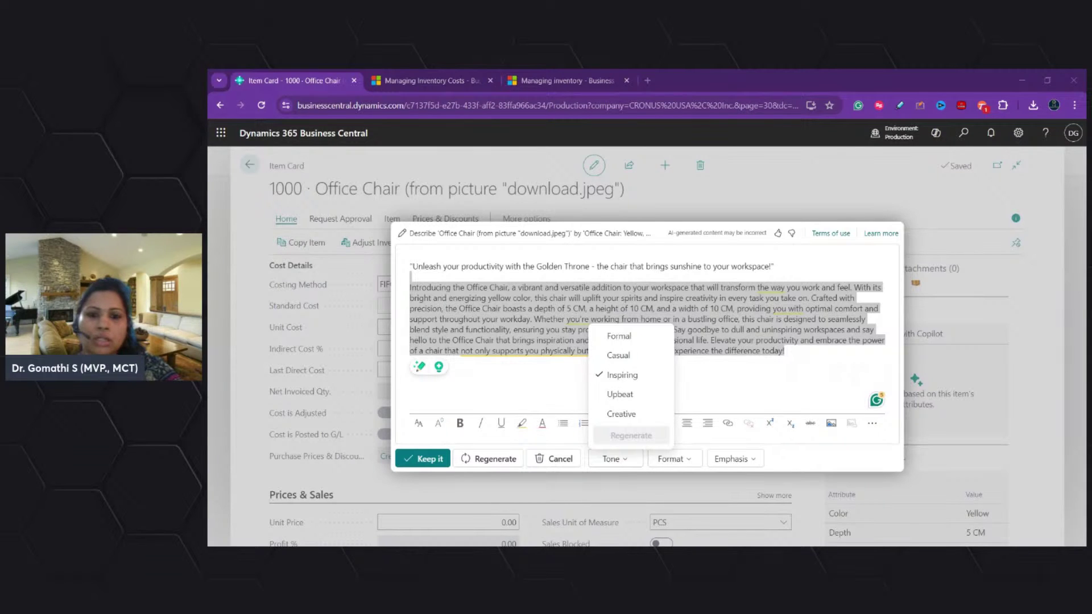
pyautogui.hotkey('alt', 'Tab')
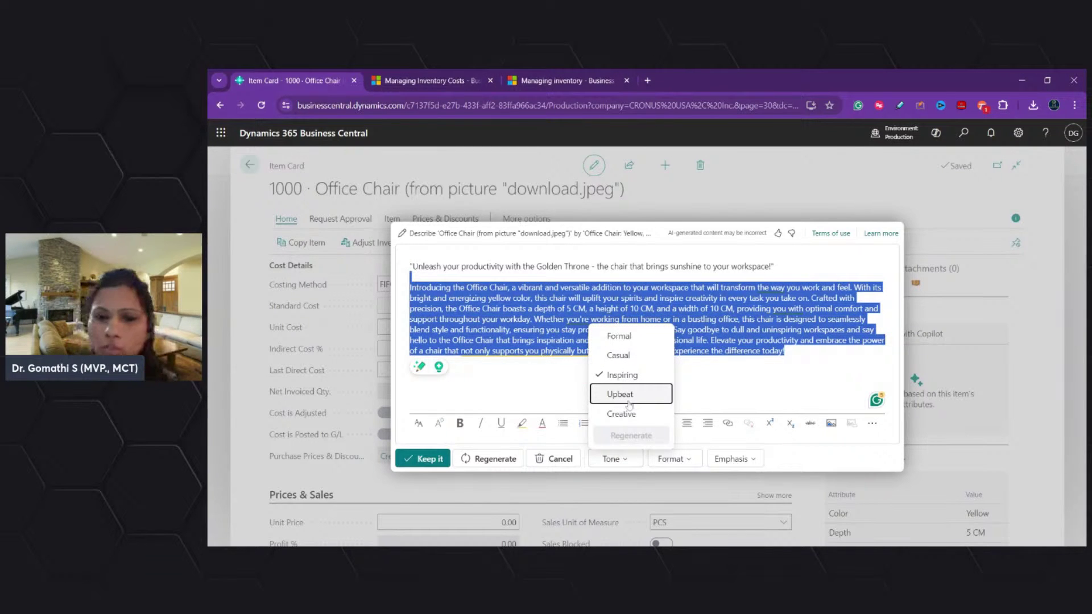
pyautogui.click(626, 414)
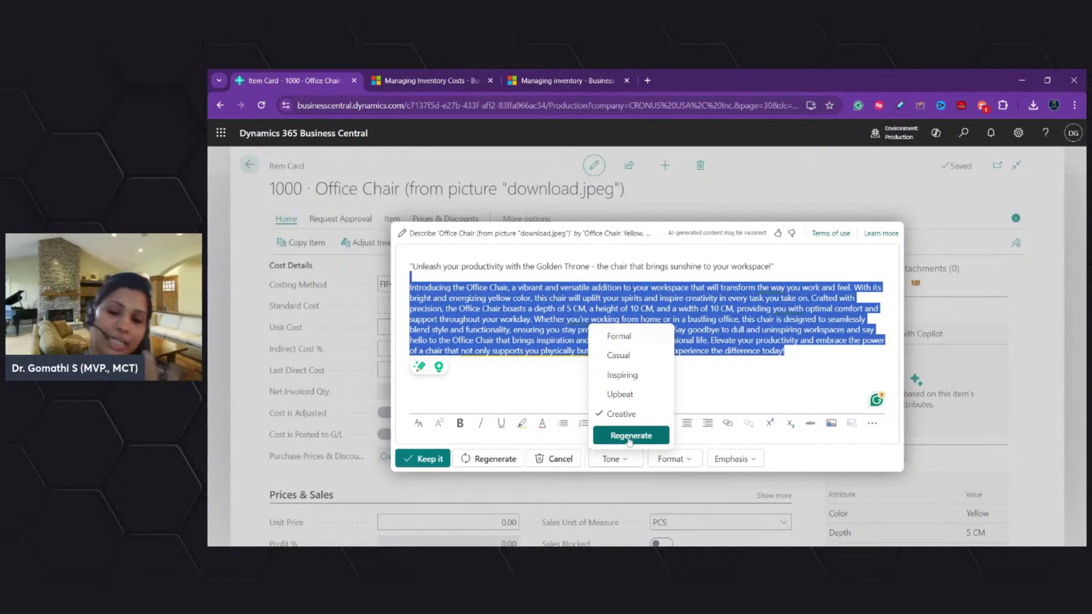
pyautogui.click(630, 437)
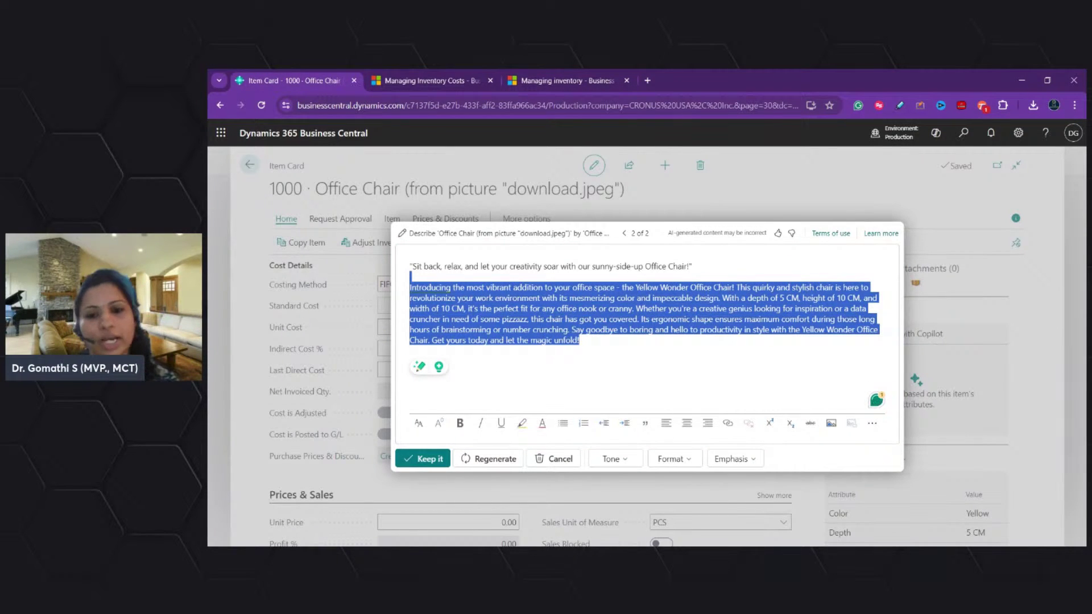
pyautogui.click(528, 287)
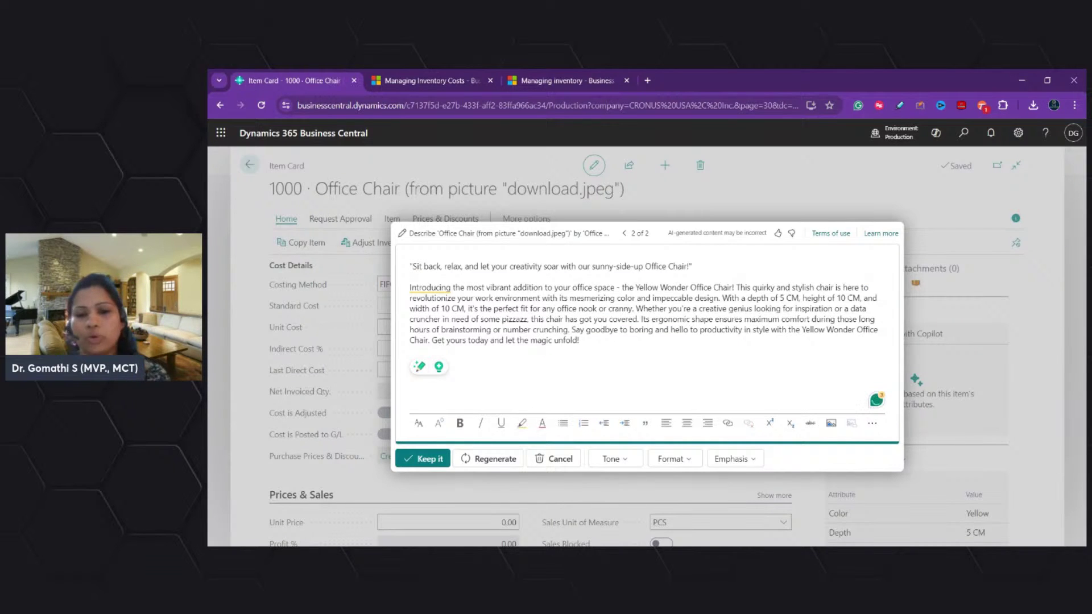
# Review the format choices for the marketing text and compare the draft's tagline with its body paragraph.
pyautogui.click(692, 459)
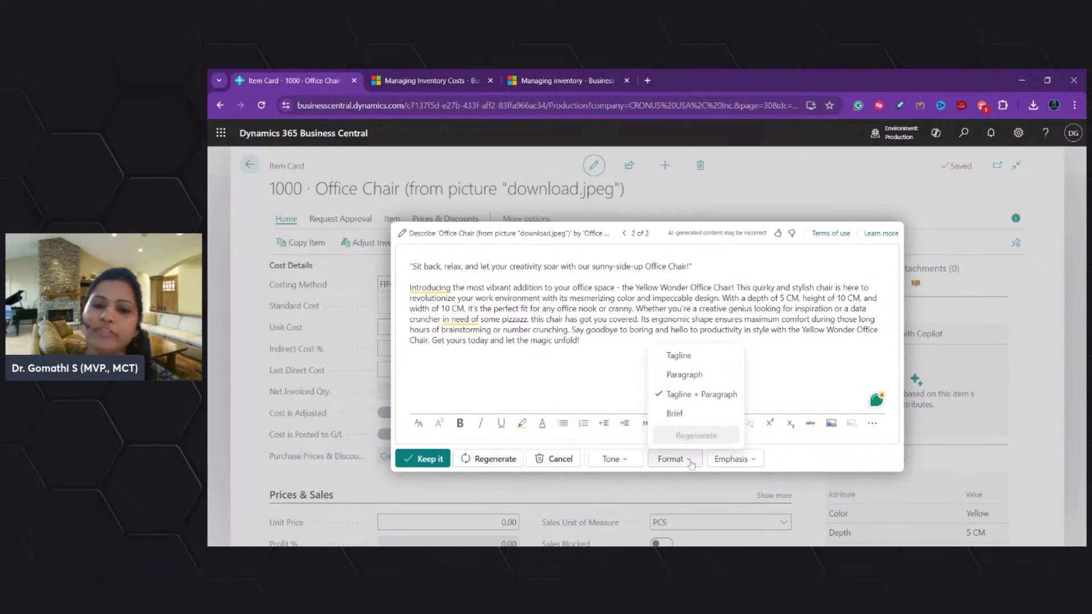
pyautogui.click(683, 355)
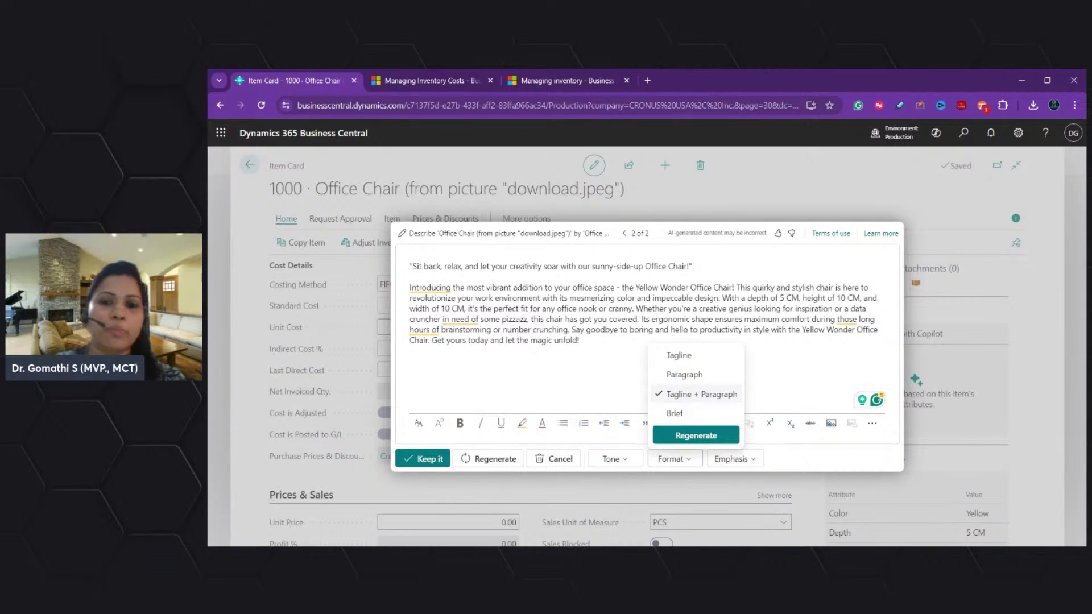
pyautogui.moveTo(691, 267); pyautogui.dragTo(409, 266)
pyautogui.moveTo(580, 341); pyautogui.dragTo(409, 287)
pyautogui.click(672, 458)
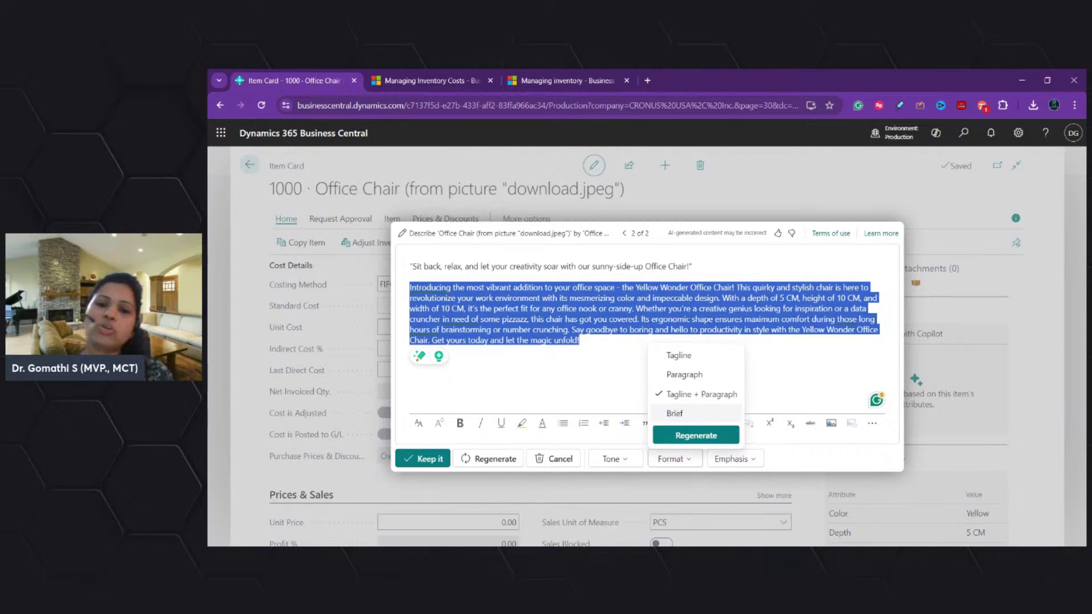
pyautogui.click(683, 436)
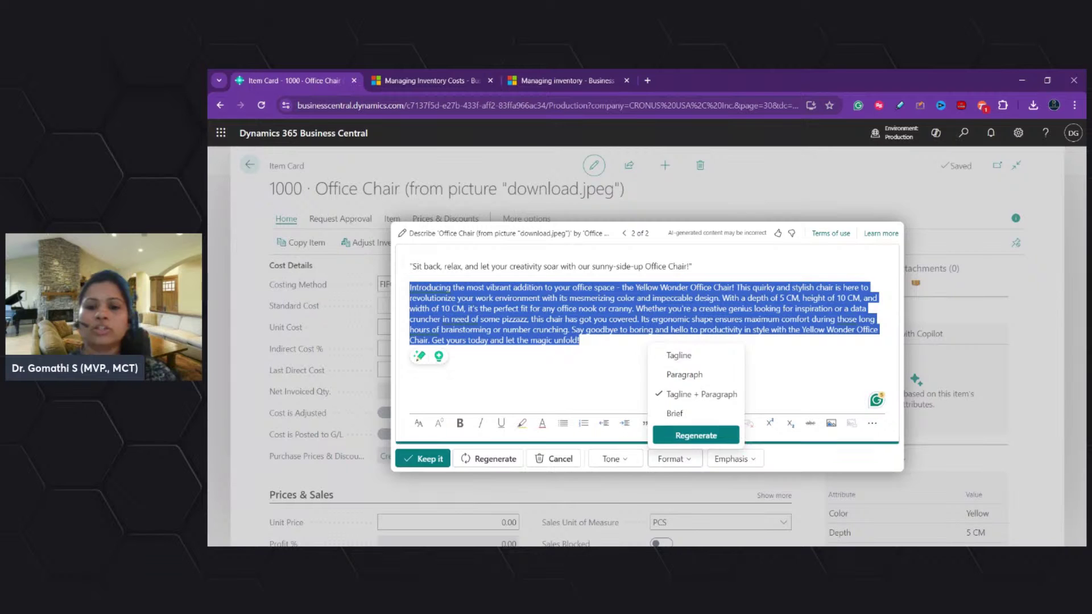
# Set the marketing text's format to Paragraph and its emphasis to Speed, and regenerate the draft.
pyautogui.click(674, 457)
pyautogui.click(680, 377)
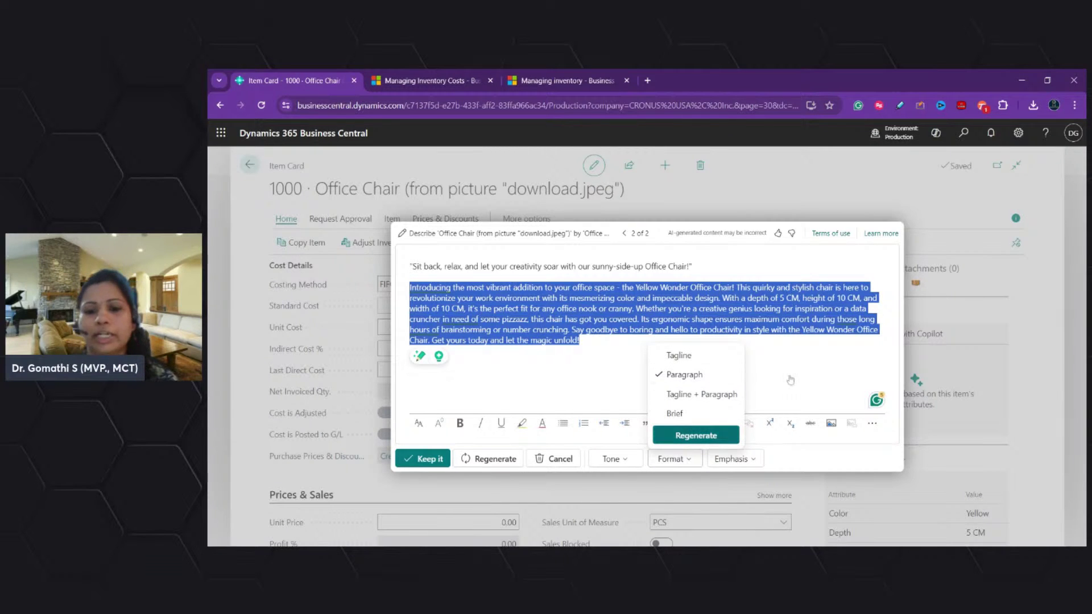
pyautogui.click(739, 475)
pyautogui.click(743, 461)
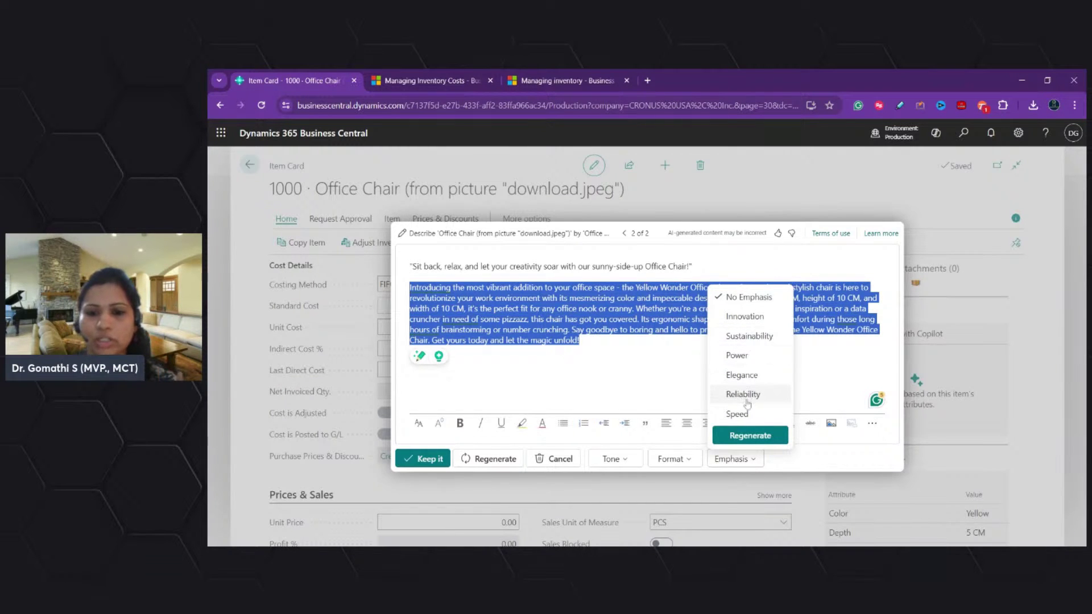
pyautogui.click(750, 436)
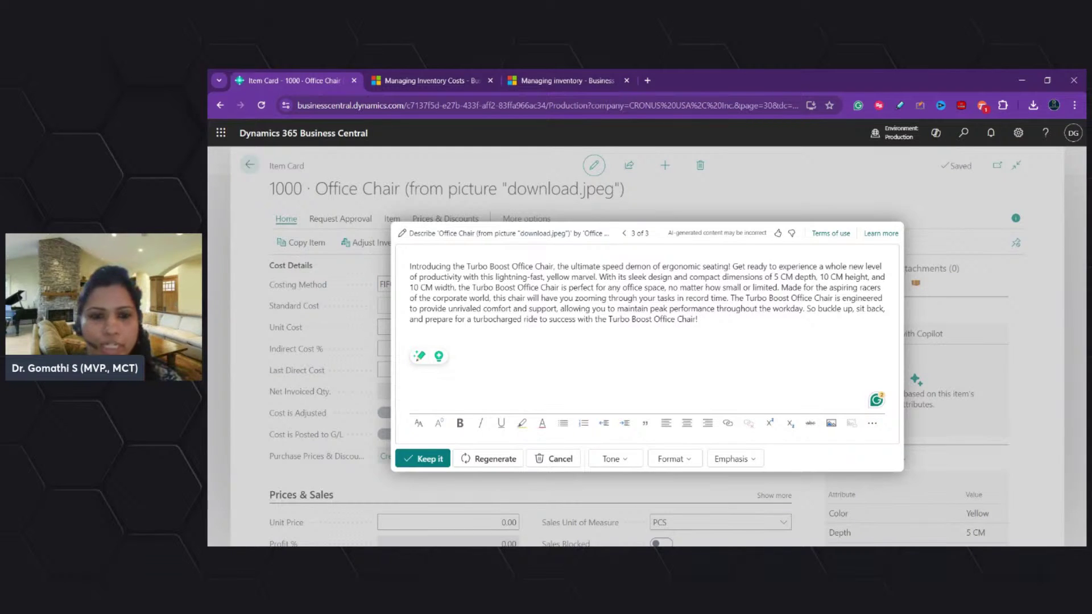
# Review the regenerated paragraph for speed-focused wording such as "Turbo Boost".
pyautogui.click(698, 320)
pyautogui.click(554, 298)
pyautogui.moveTo(745, 298); pyautogui.dragTo(789, 298)
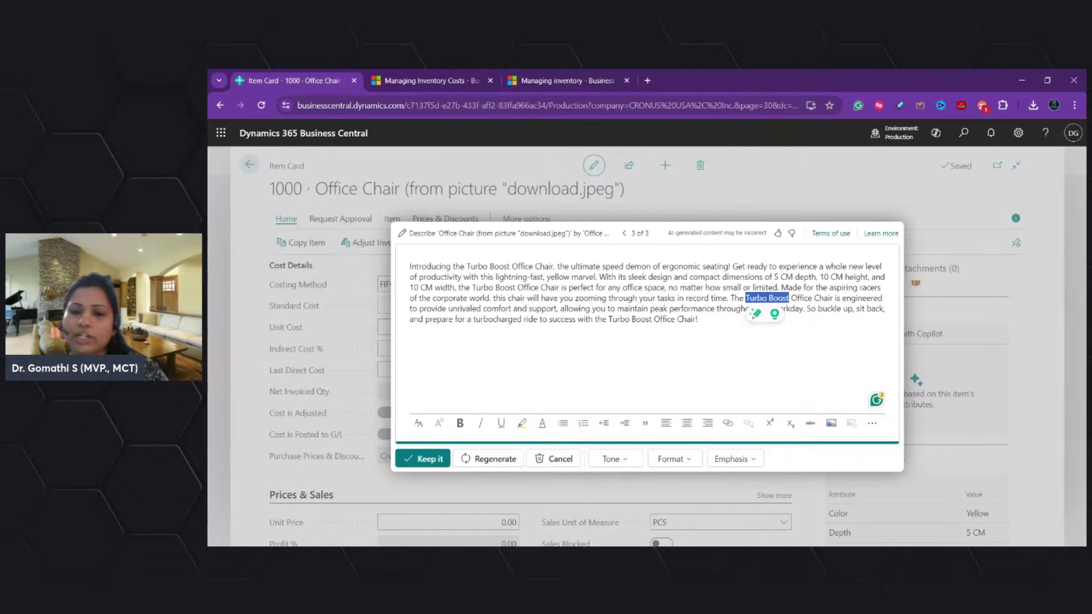
# Change the marketing text's emphasis to Reliability and regenerate the draft.
pyautogui.click(735, 459)
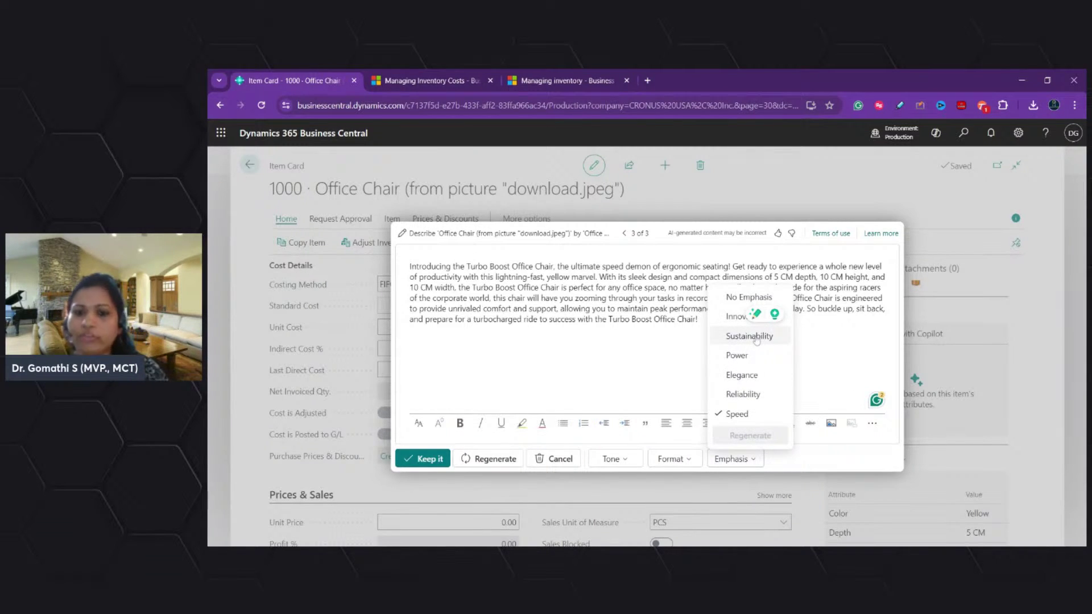
pyautogui.click(745, 393)
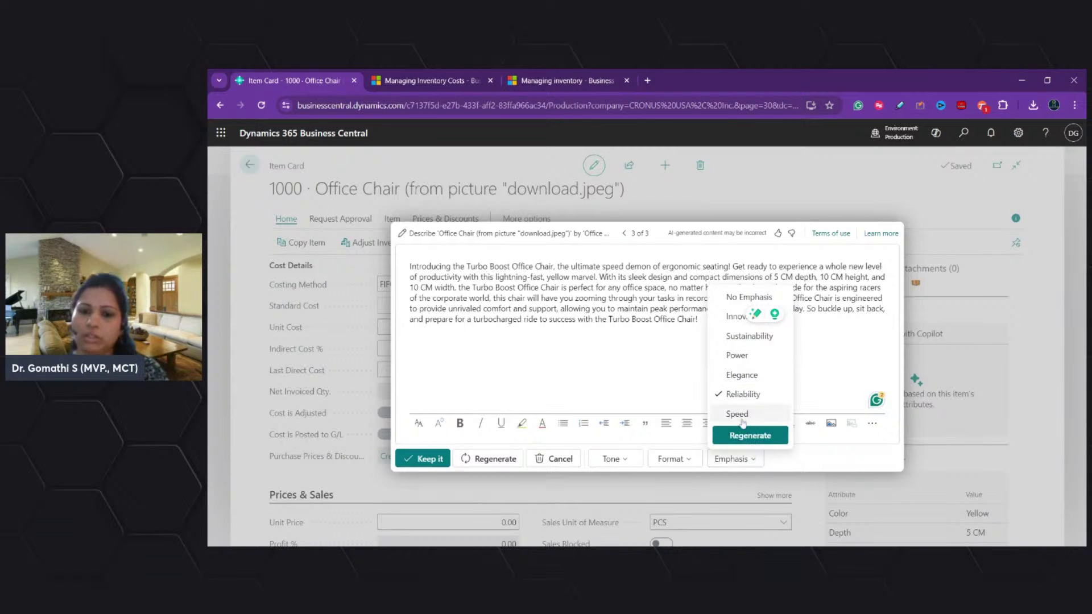
pyautogui.click(743, 435)
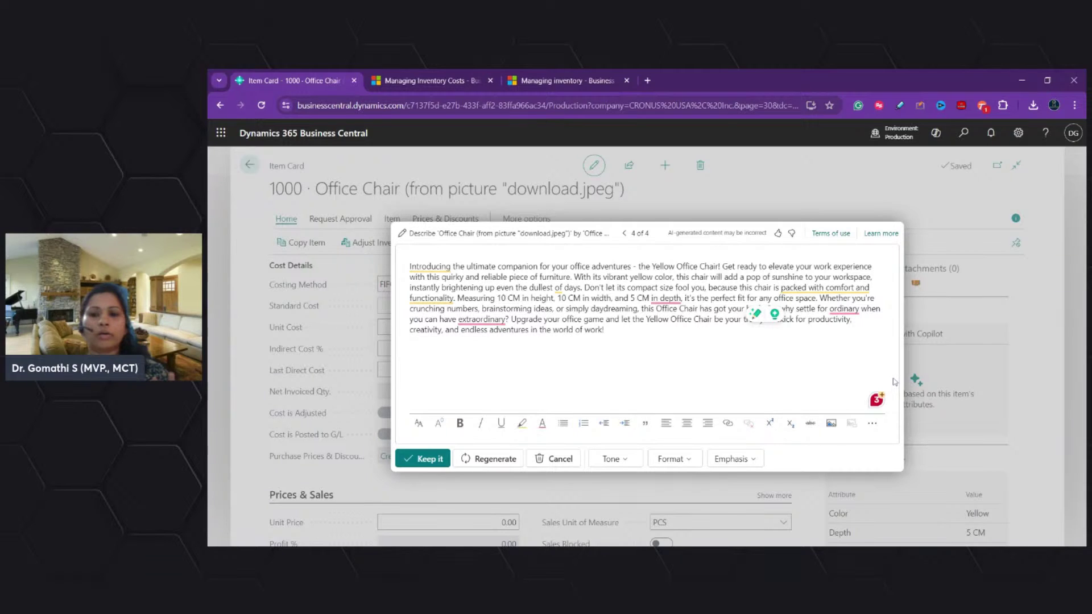
# Make "Introducing the ultimate companion for your office adventures" bold and keep the draft as the item's marketing text.
pyautogui.click(604, 330)
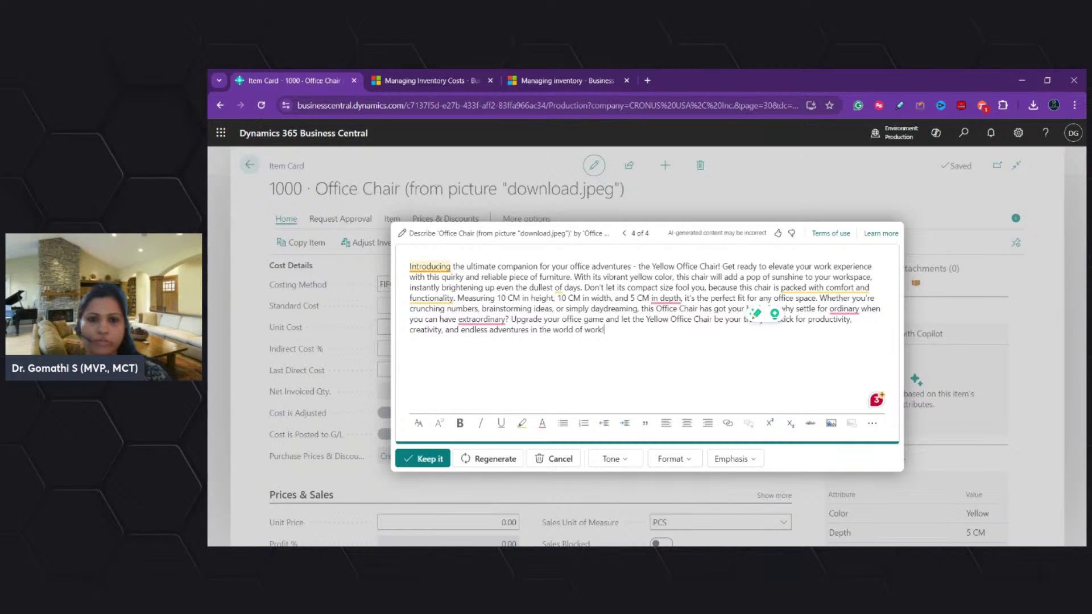
pyautogui.moveTo(409, 266); pyautogui.dragTo(631, 266)
pyautogui.click(459, 423)
pyautogui.click(621, 330)
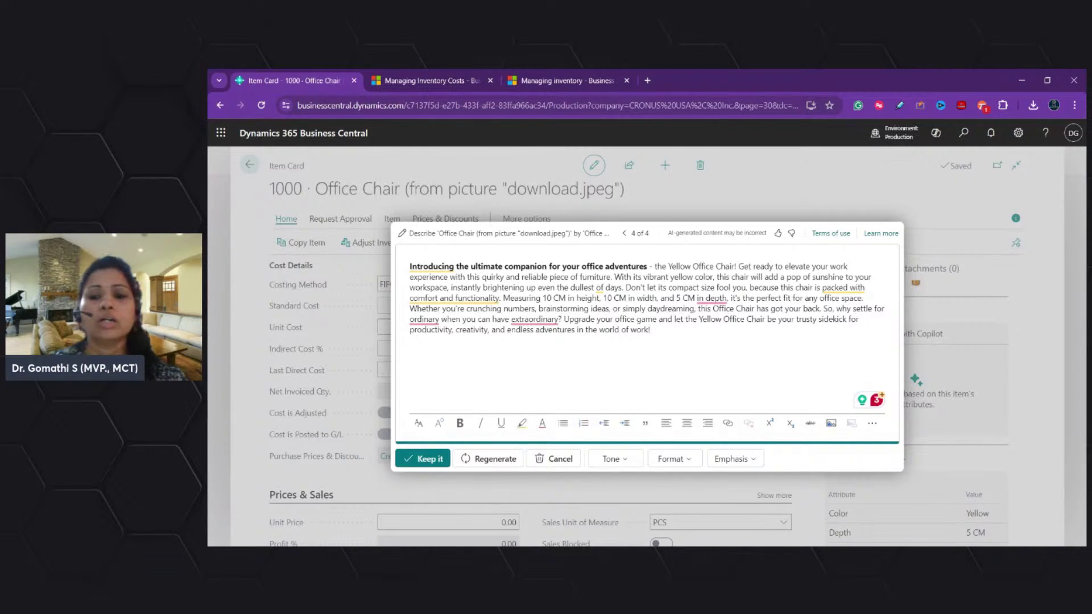
pyautogui.click(438, 463)
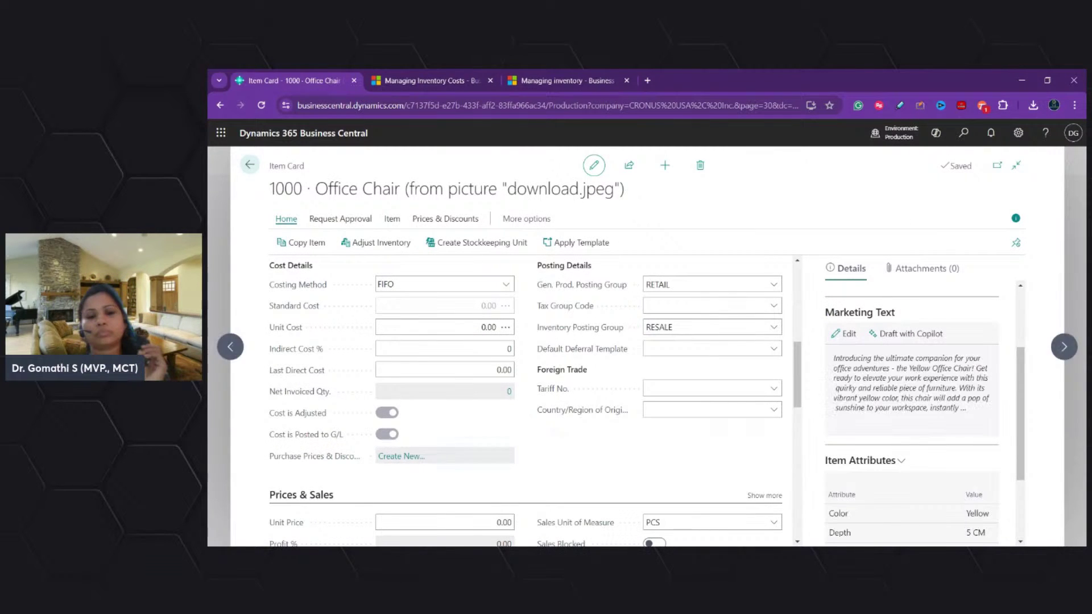
pyautogui.moveTo(834, 357); pyautogui.dragTo(962, 427)
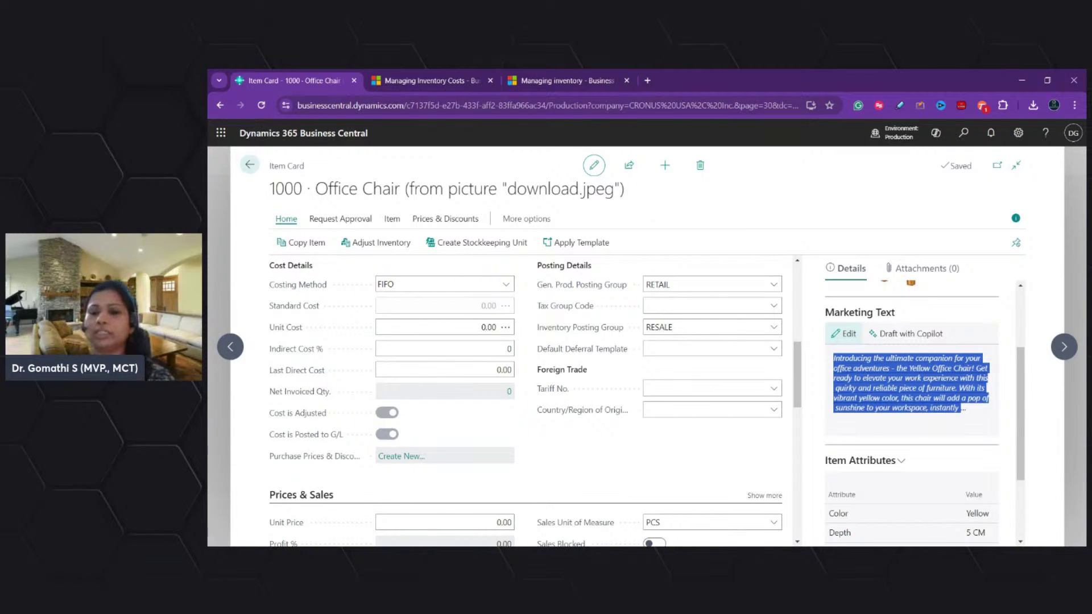
# Return to the item list and open it in analysis mode.
pyautogui.click(249, 165)
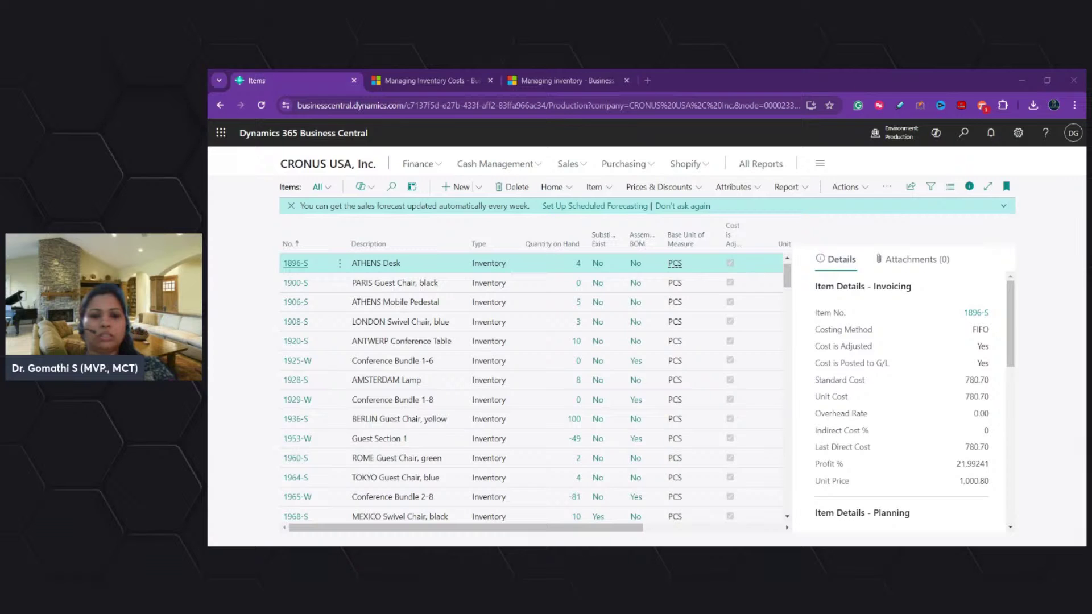
pyautogui.click(415, 187)
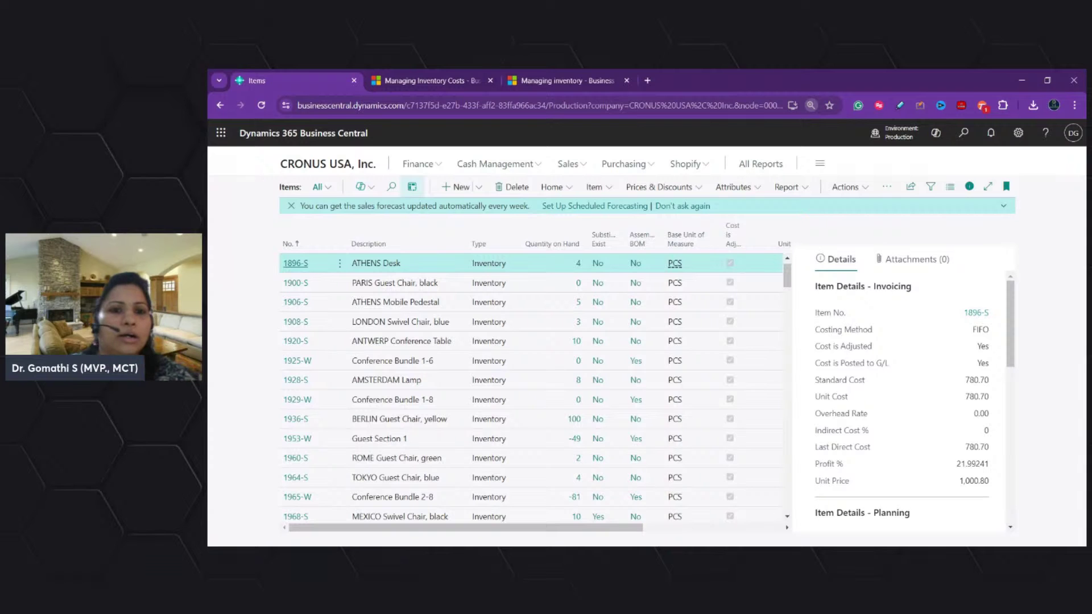
pyautogui.hotkey('ctrl', '+')
pyautogui.hotkey('ctrl', '+')
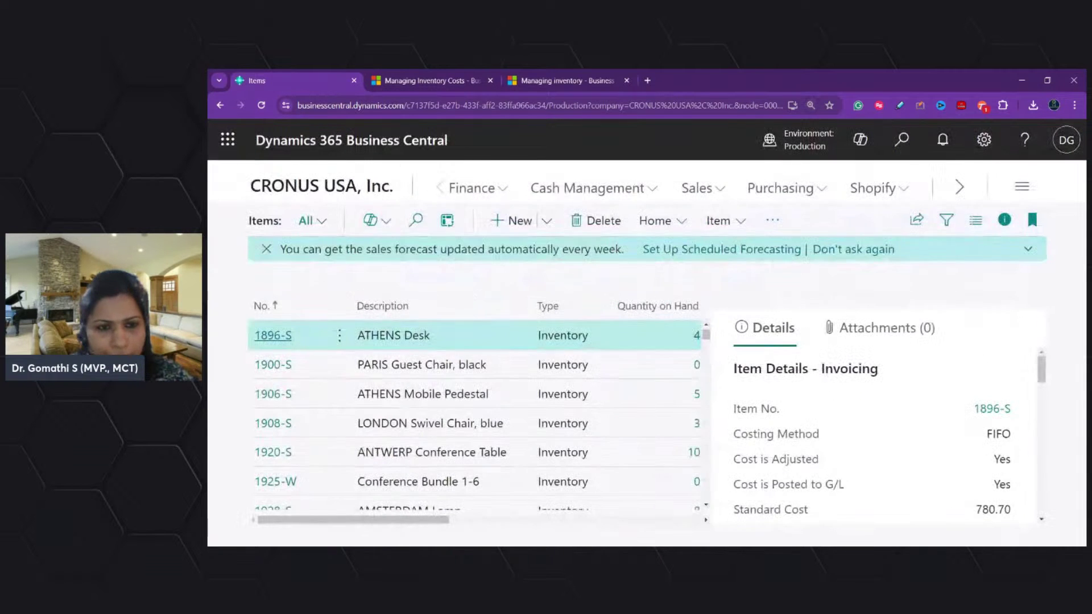
pyautogui.click(447, 222)
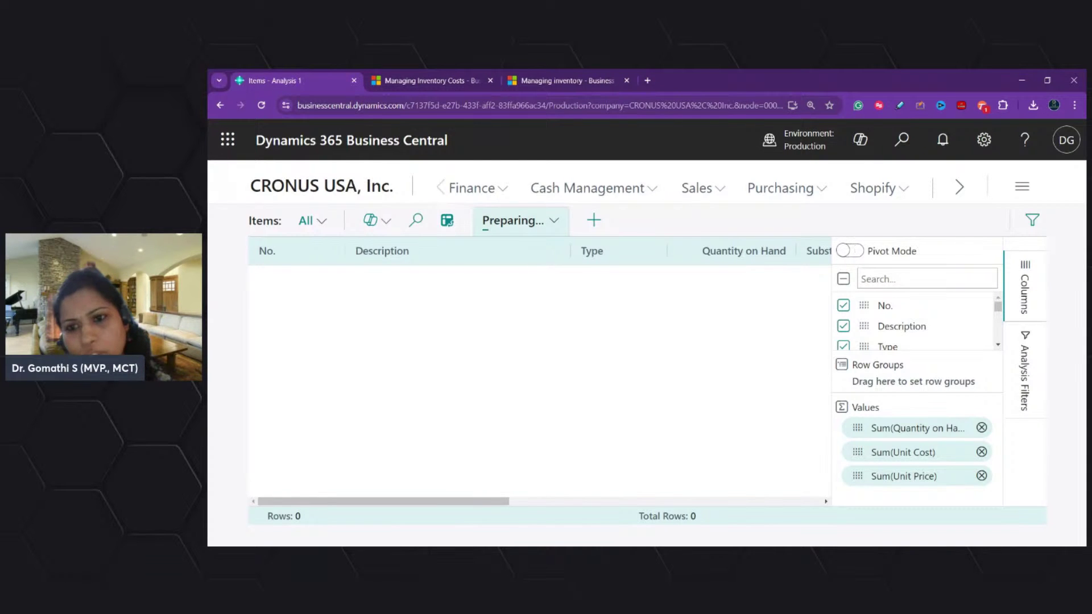
# Remove the Quantity on Hand, Unit Cost and Unit Price sums from the analysis values and hide all columns.
pyautogui.scroll(-3, 932, 324)
pyautogui.moveTo(997, 326)
pyautogui.mouseDown()
pyautogui.moveTo(1000, 347)
pyautogui.moveTo(998, 299)
pyautogui.moveTo(998, 329)
pyautogui.mouseUp()
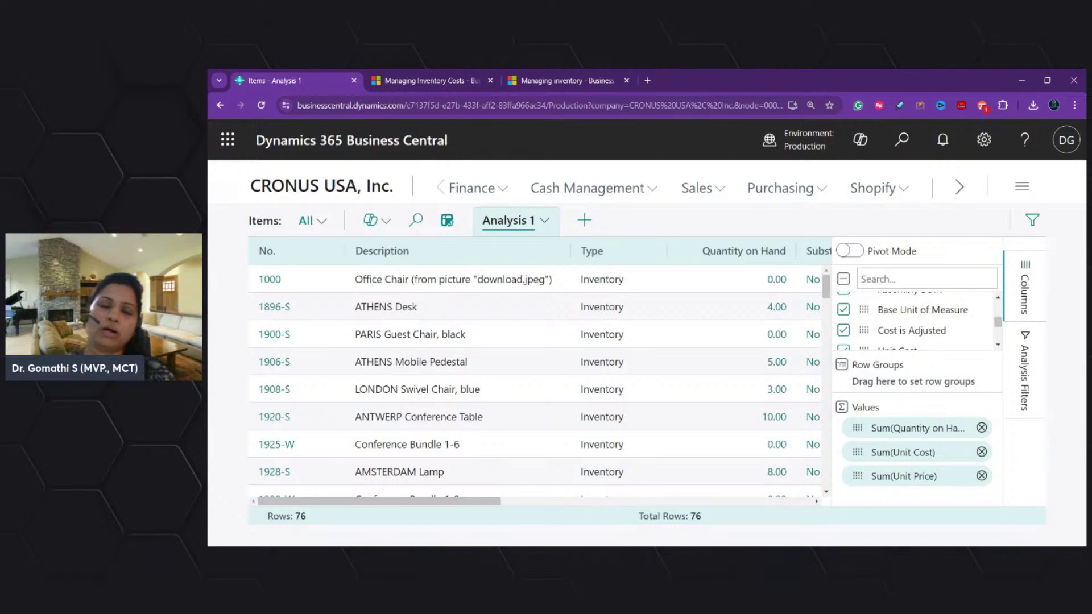
pyautogui.click(981, 428)
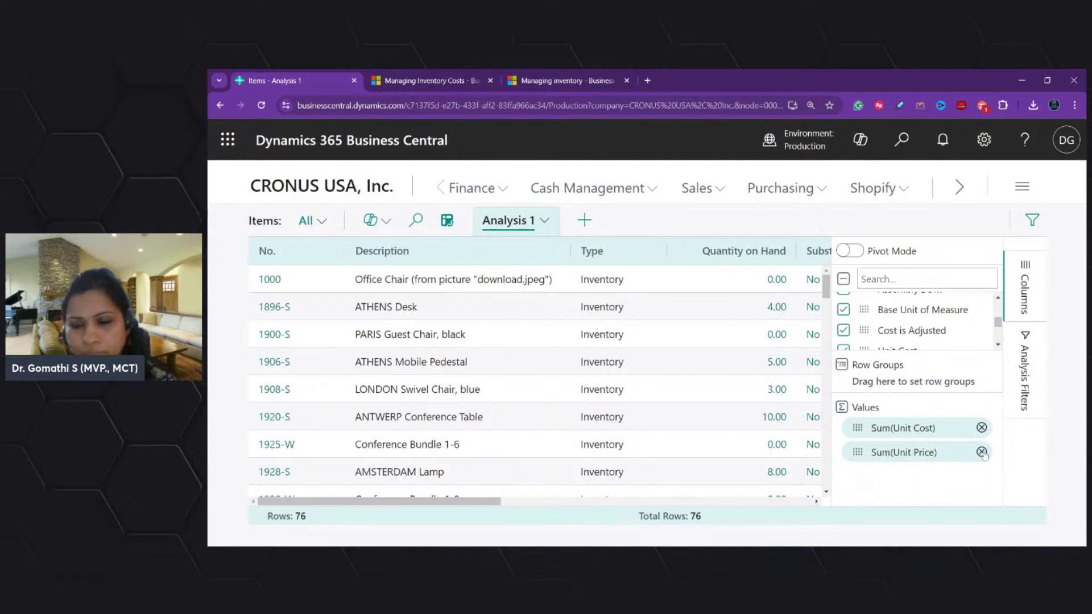
pyautogui.click(981, 452)
pyautogui.click(981, 428)
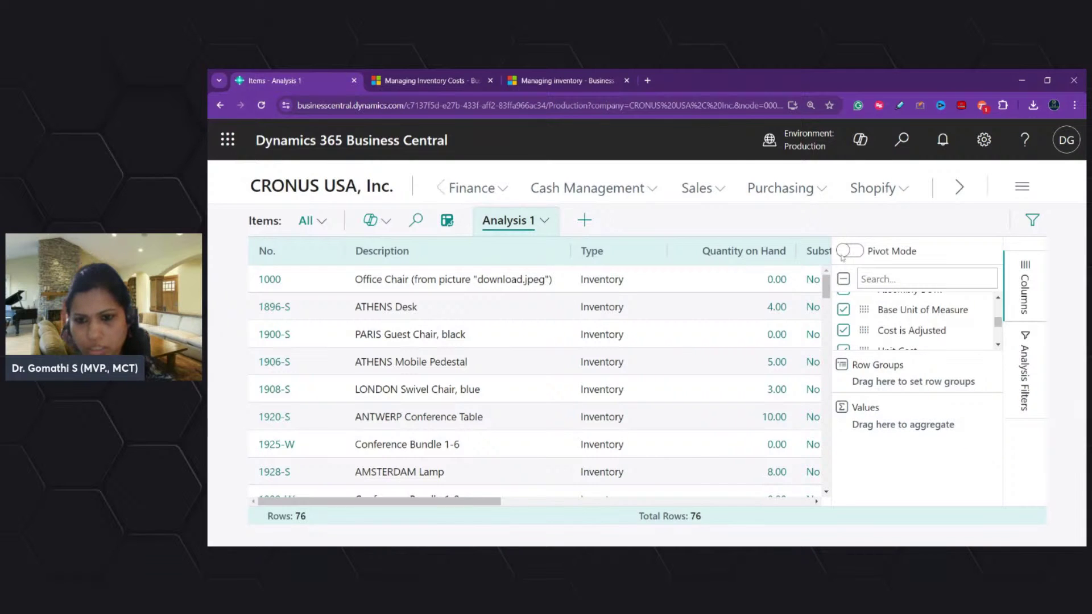
pyautogui.scroll(5, 869, 317)
pyautogui.click(844, 279)
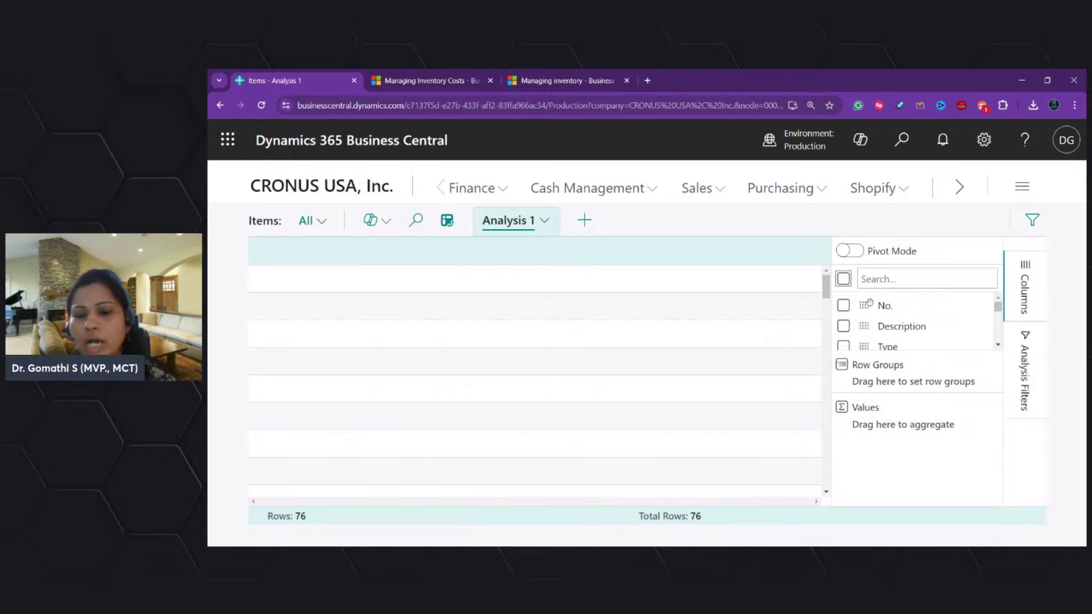
# Look through the available analysis fields and show the Type column.
pyautogui.scroll(-10, 893, 334)
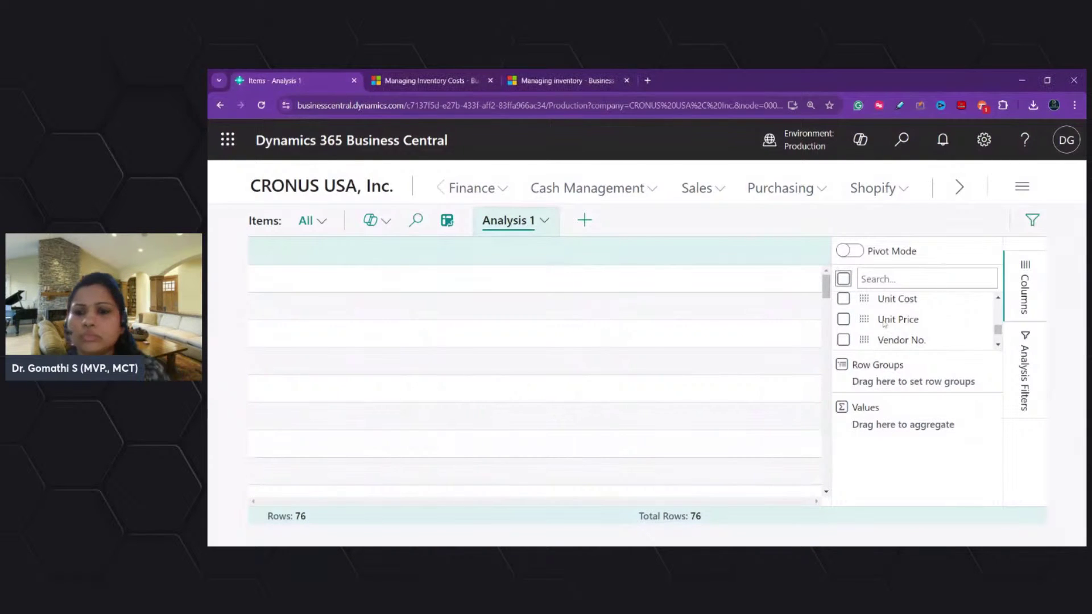
pyautogui.scroll(10, 891, 332)
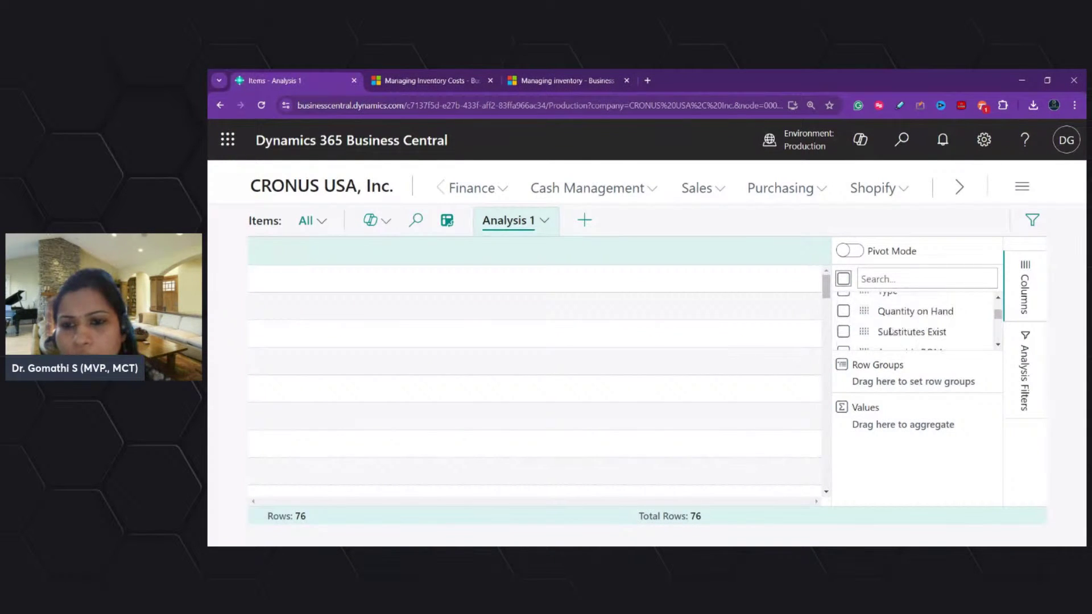
pyautogui.scroll(-3, 848, 333)
pyautogui.scroll(3, 844, 339)
pyautogui.scroll(-3, 850, 341)
pyautogui.scroll(1, 847, 321)
pyautogui.click(844, 314)
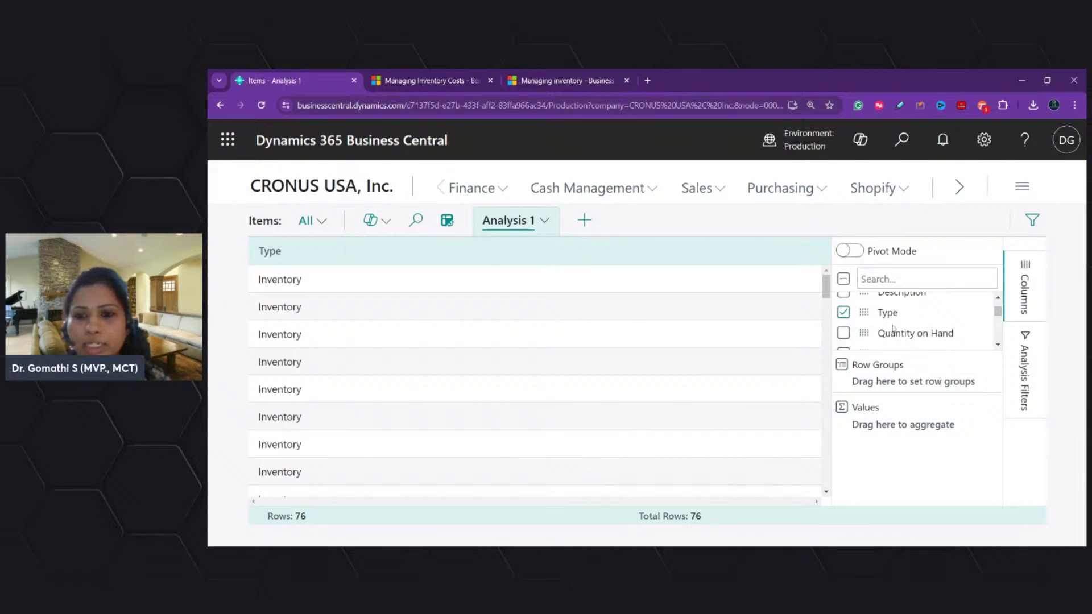
# Add Unit Price to the analysis as a summed value and show the Default Deferral Template column.
pyautogui.scroll(-2, 881, 319)
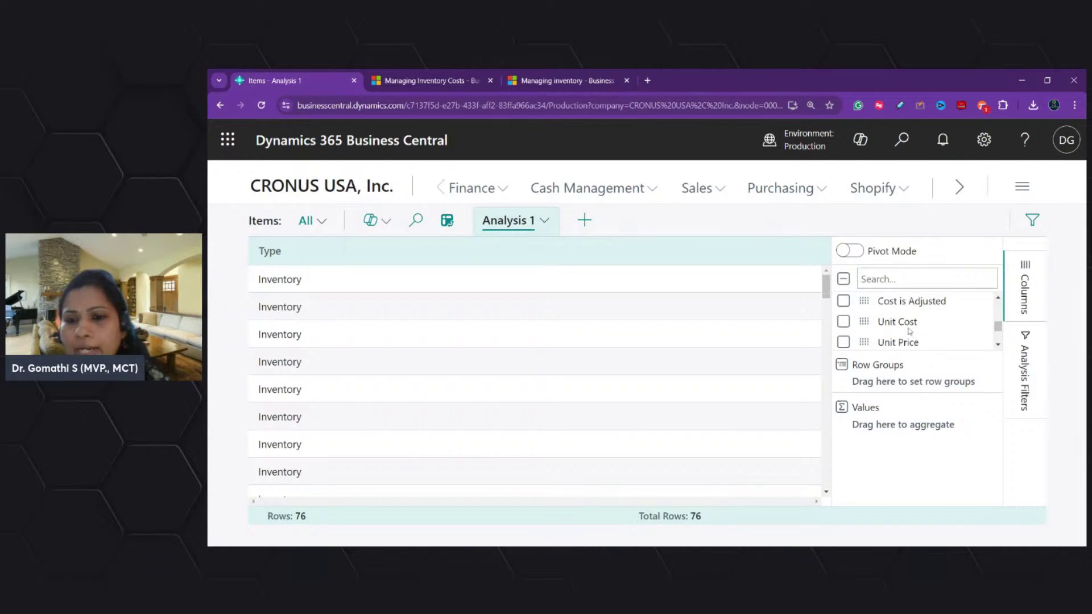
pyautogui.scroll(-2, 908, 340)
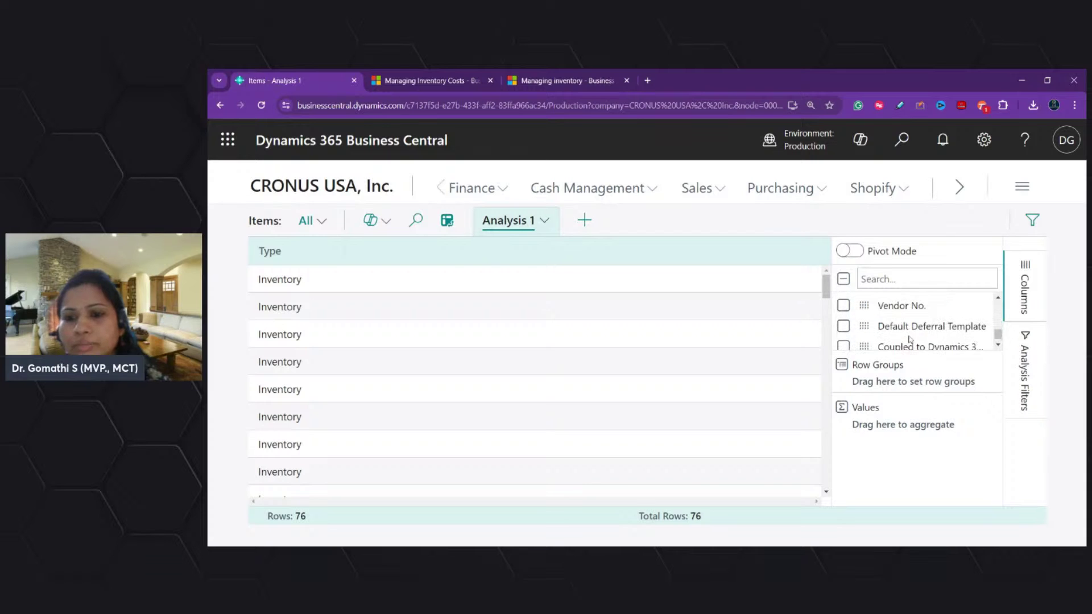
pyautogui.scroll(2, 901, 329)
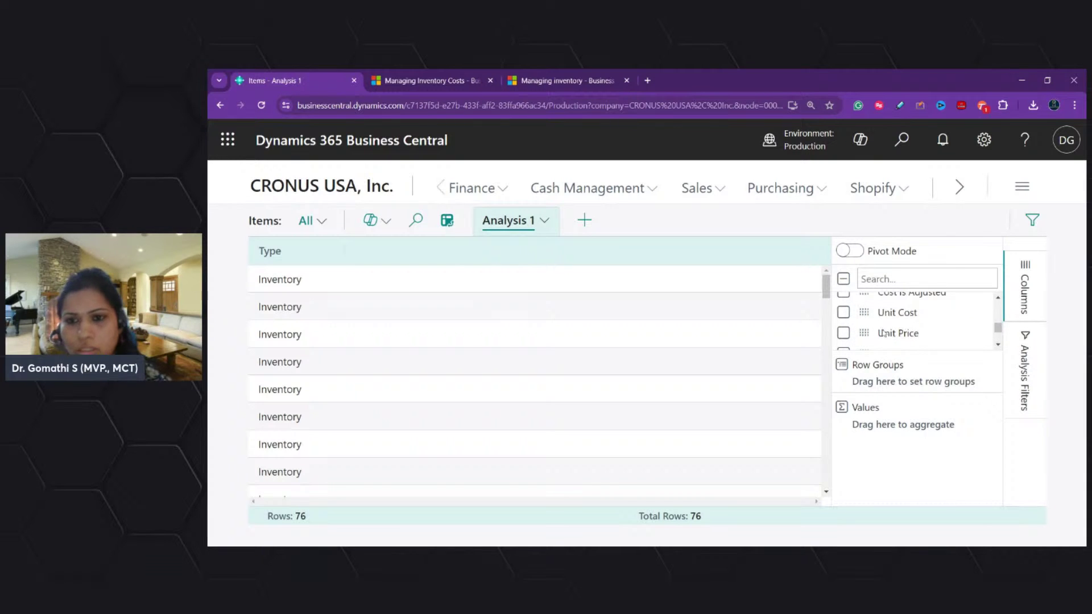
pyautogui.moveTo(863, 336); pyautogui.dragTo(880, 435)
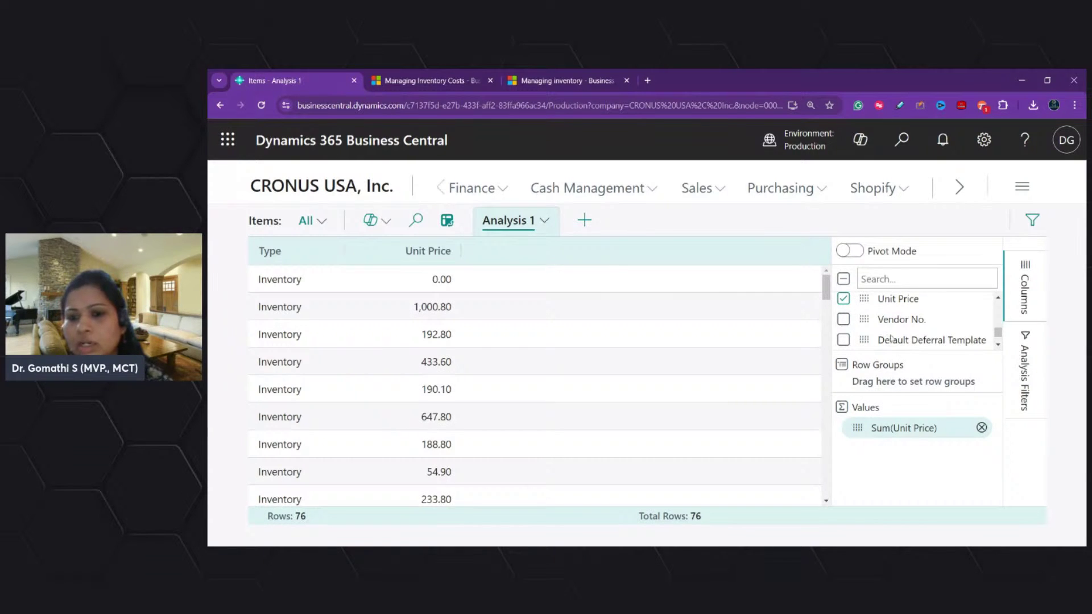
pyautogui.moveTo(864, 340)
pyautogui.mouseDown()
pyautogui.moveTo(875, 391)
pyautogui.moveTo(868, 323)
pyautogui.mouseUp()
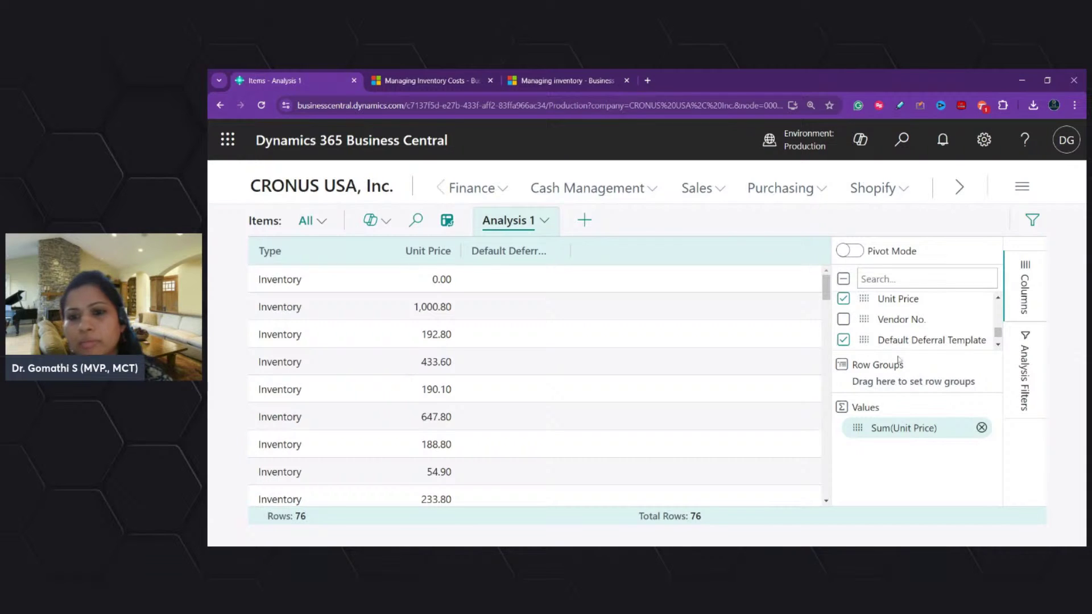
# Remove the Unit Price sum from the analysis values and show the Vendor No. column.
pyautogui.scroll(5, 892, 316)
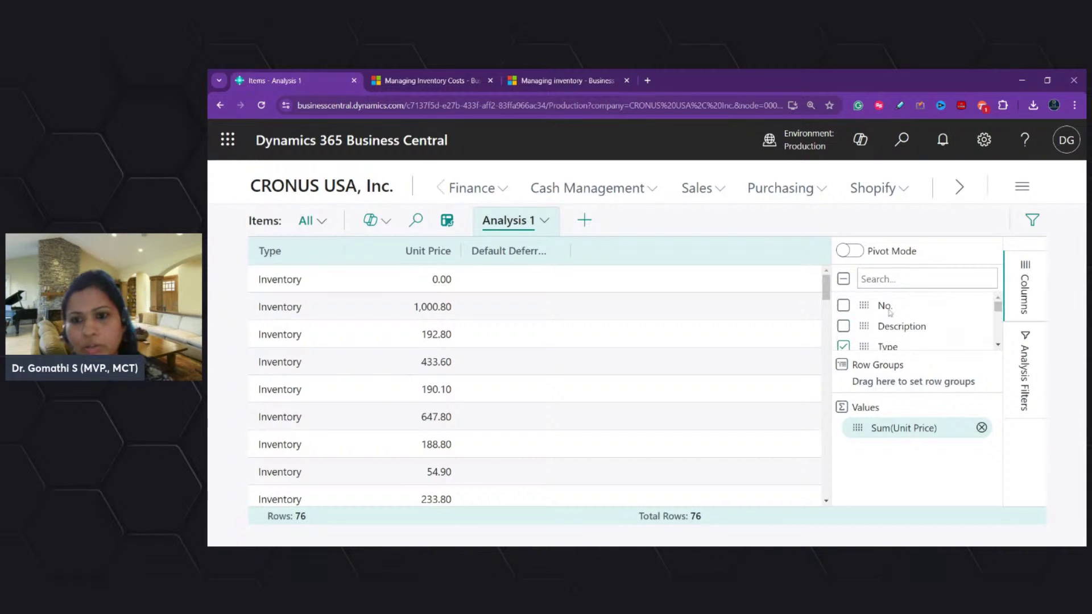
pyautogui.scroll(-3, 906, 335)
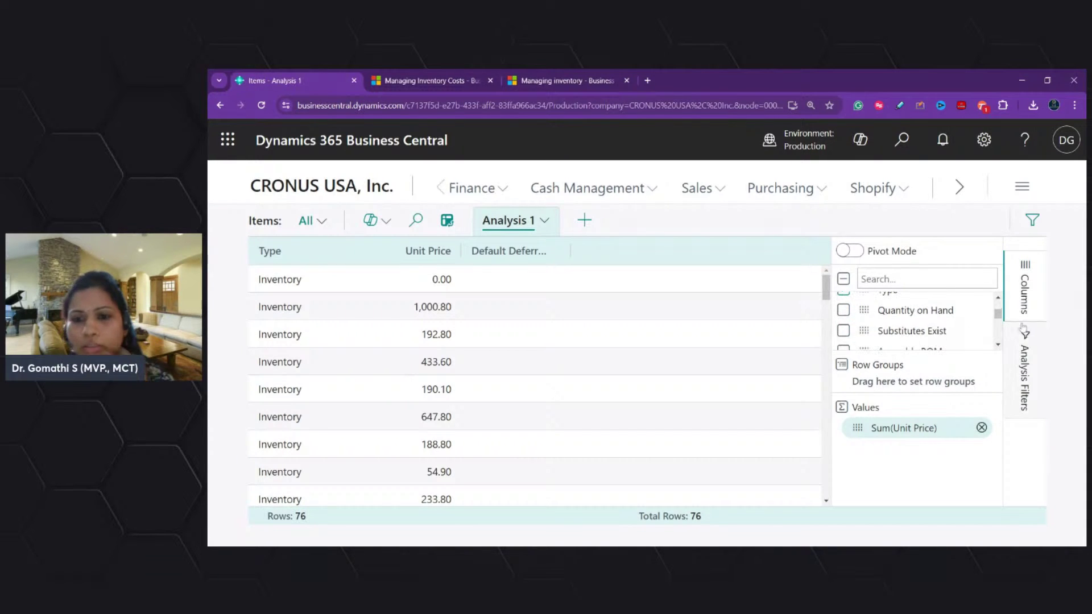
pyautogui.moveTo(999, 315); pyautogui.dragTo(1003, 340)
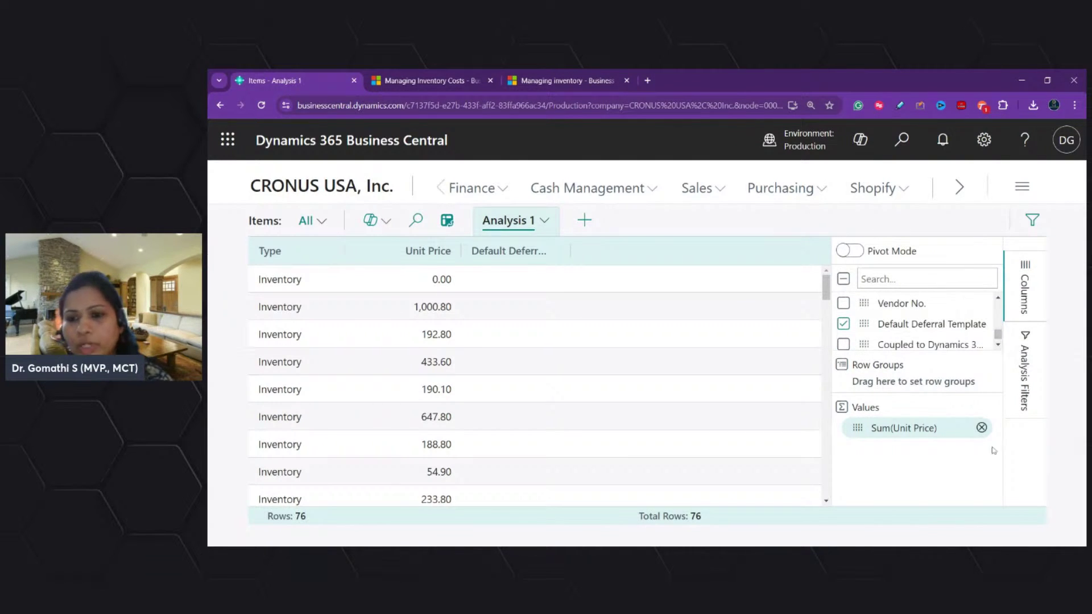
pyautogui.click(982, 428)
pyautogui.click(845, 305)
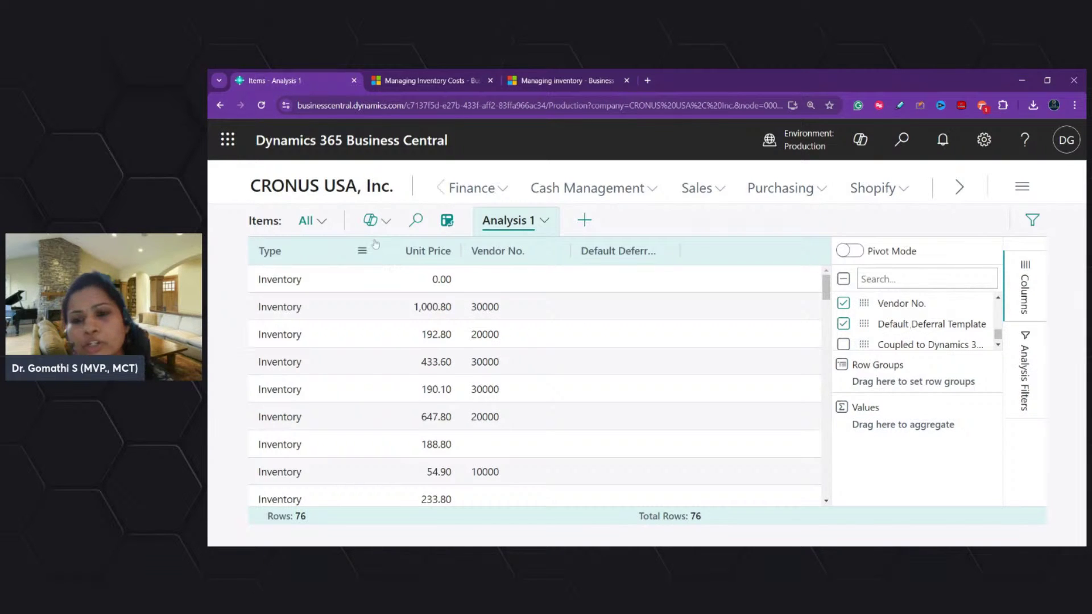
pyautogui.scroll(-3, 921, 311)
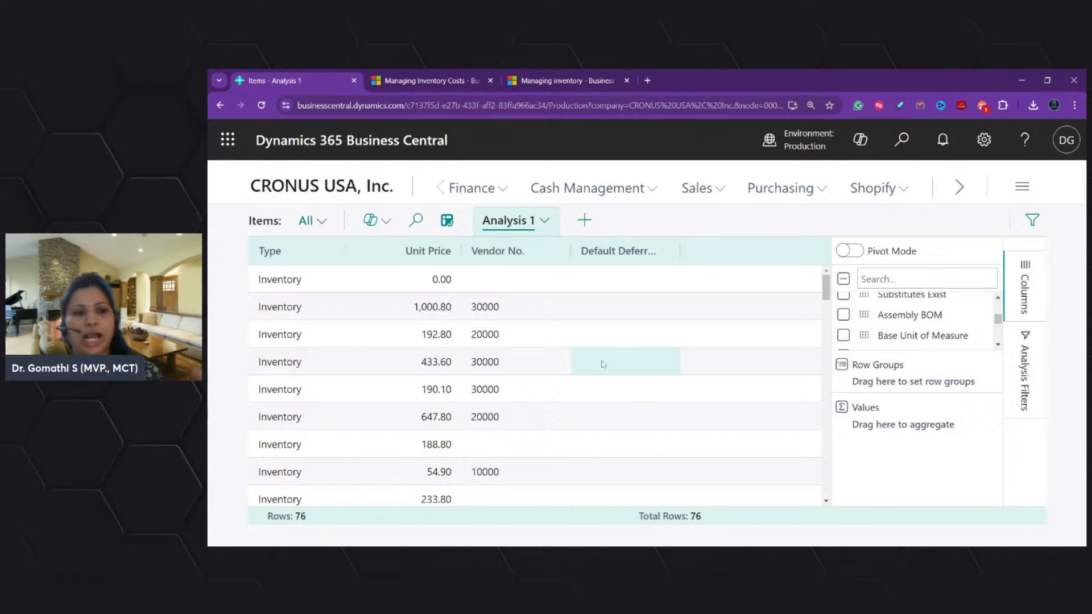
pyautogui.doubleClick(504, 229)
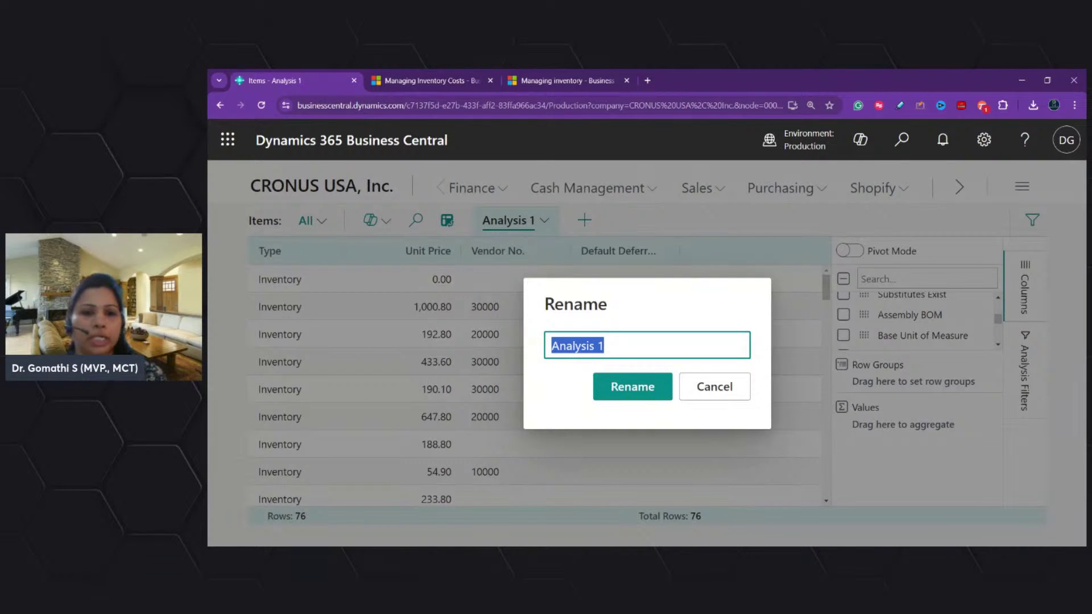
pyautogui.click(702, 389)
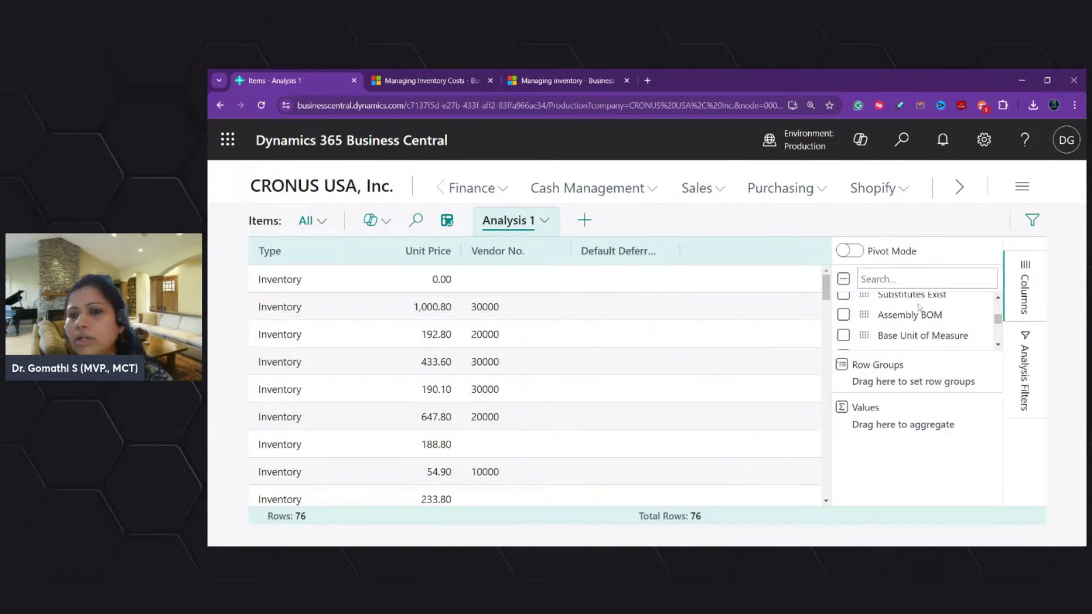
# Hide the Type column and add Quantity on Hand to the analysis as a summed value.
pyautogui.scroll(5, 865, 325)
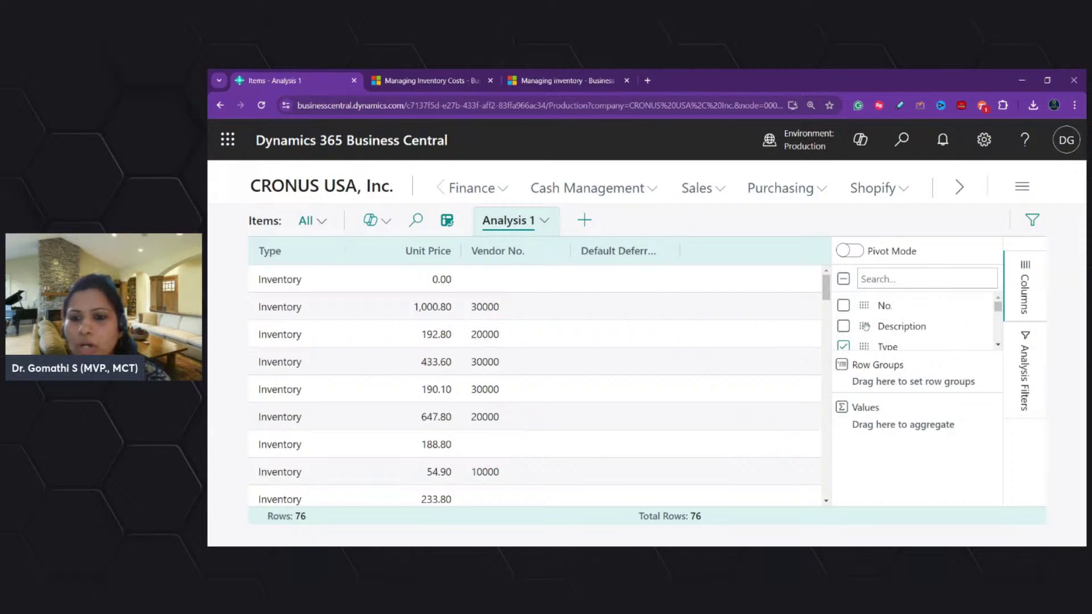
pyautogui.click(844, 346)
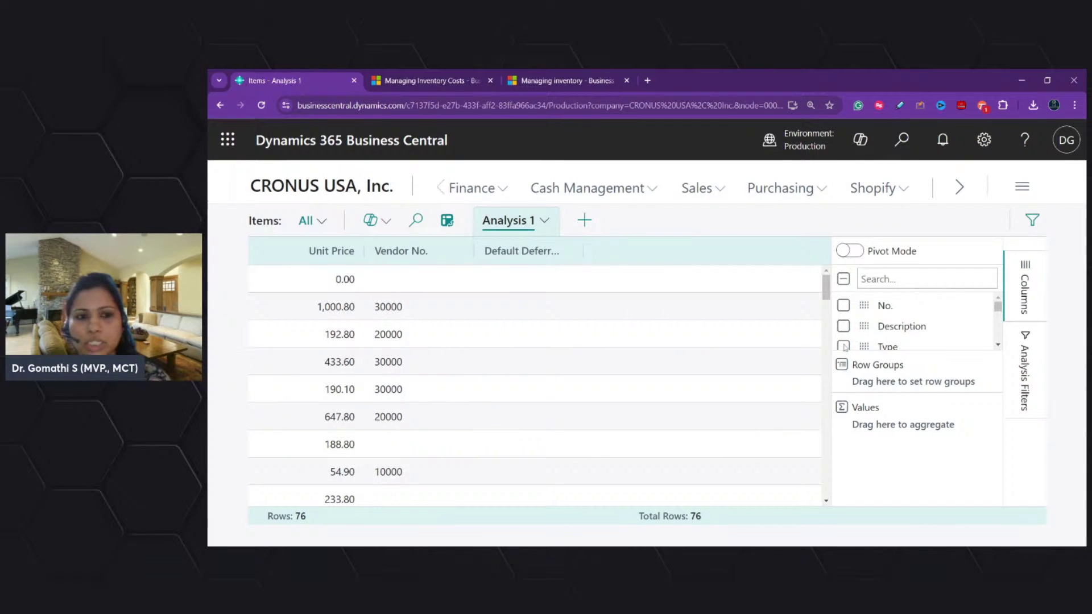
pyautogui.scroll(-3, 944, 323)
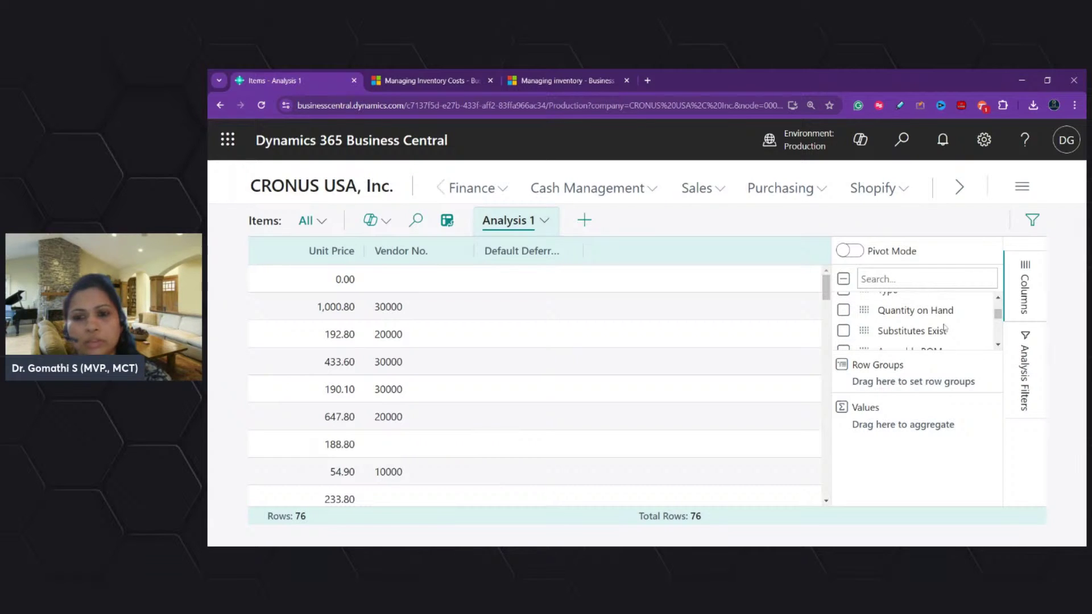
pyautogui.scroll(-1, 944, 324)
pyautogui.scroll(5, 930, 328)
pyautogui.scroll(-2, 910, 330)
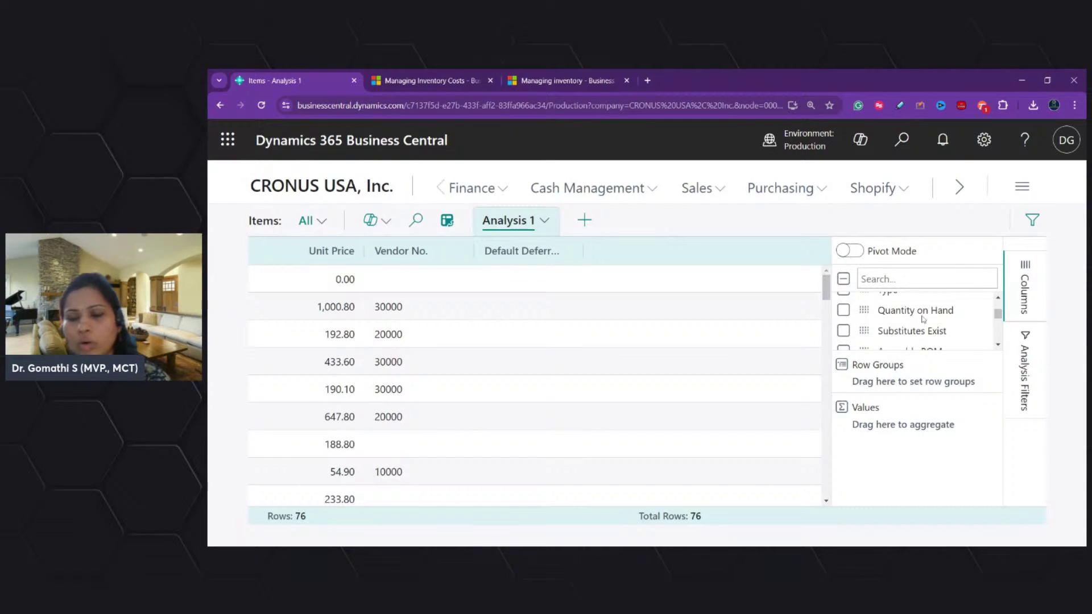
pyautogui.moveTo(860, 308); pyautogui.dragTo(874, 429)
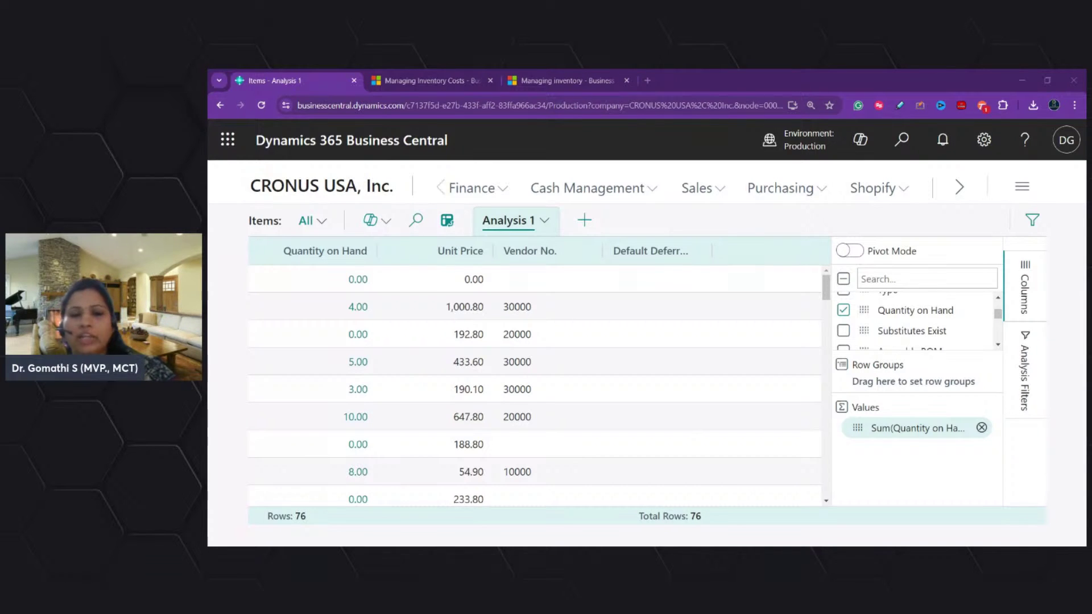
# Start a new Copilot analysis of the items using the prompt guide's Group by suggestion for adding structure.
pyautogui.click(391, 233)
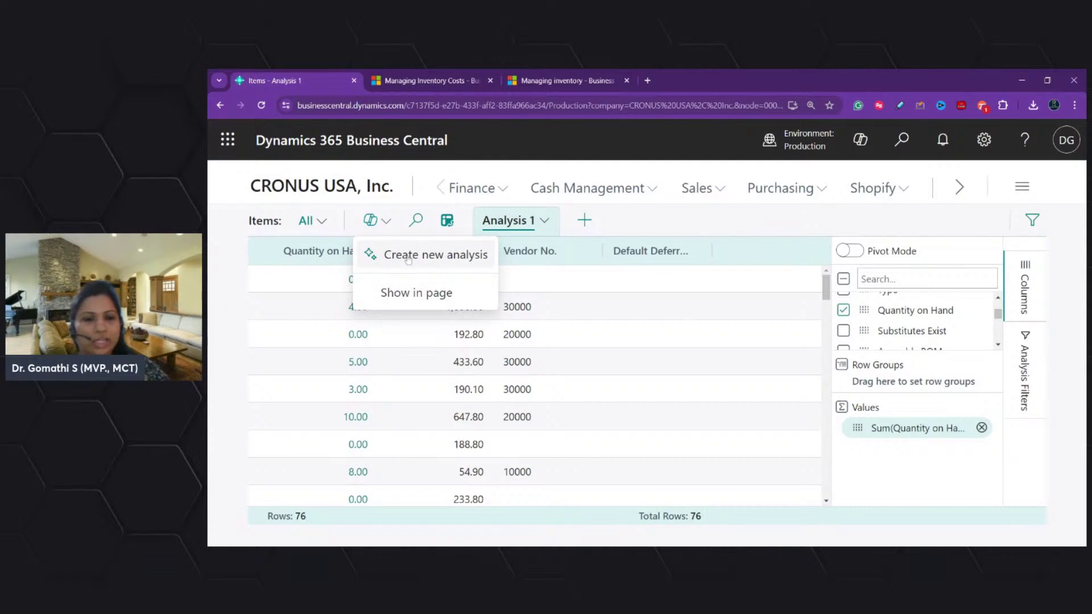
pyautogui.click(408, 260)
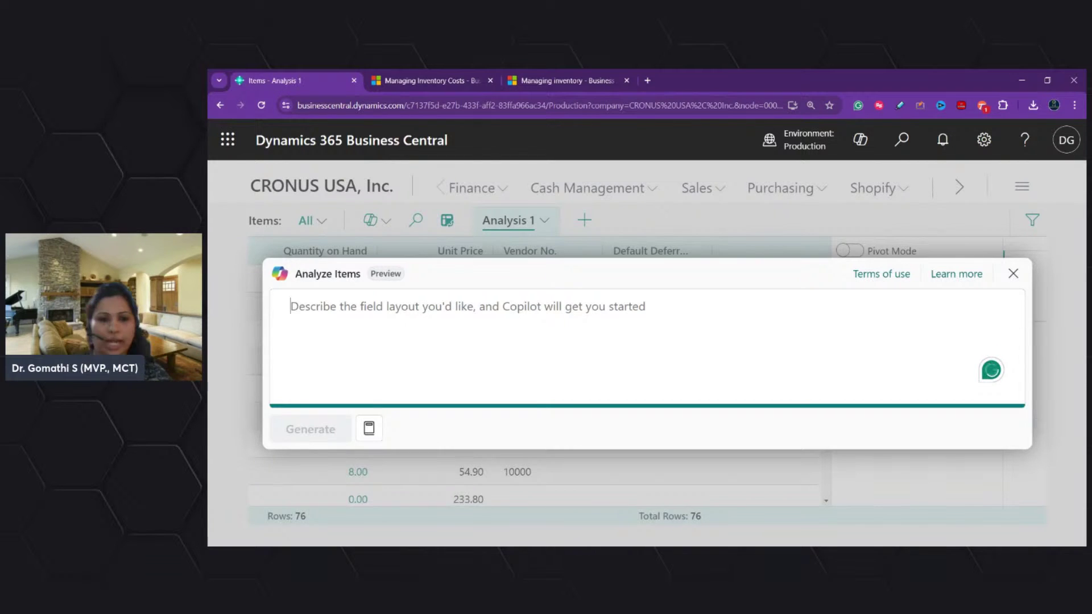
pyautogui.click(370, 430)
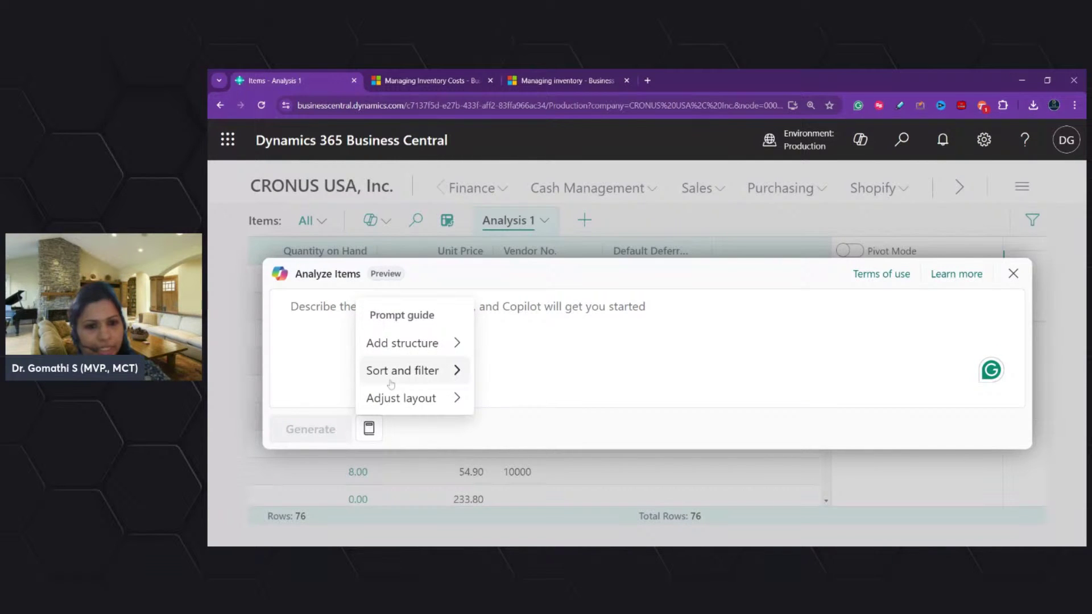
pyautogui.click(402, 343)
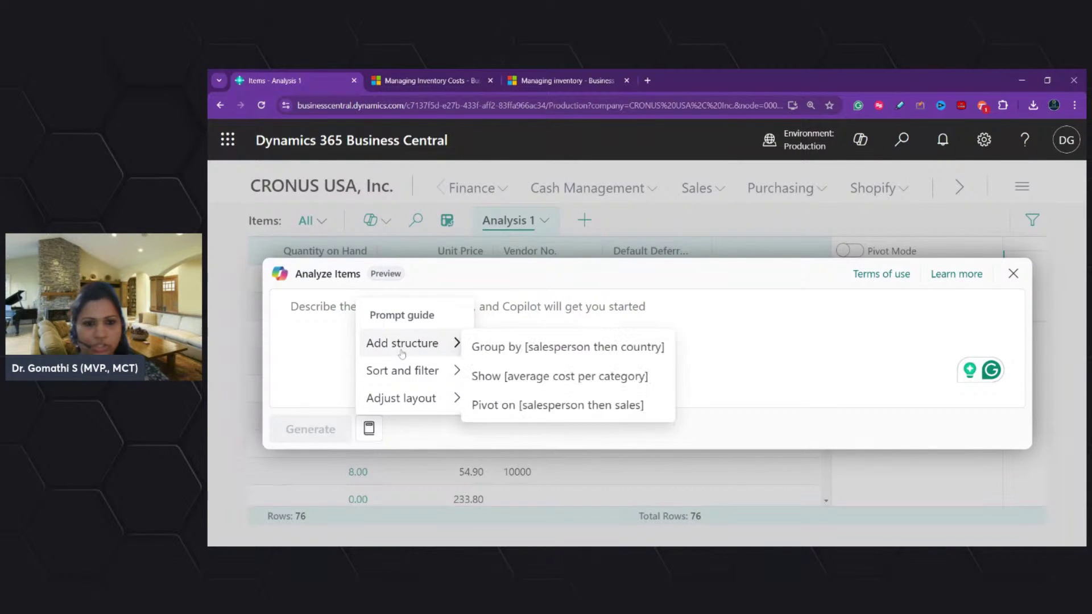
pyautogui.click(488, 348)
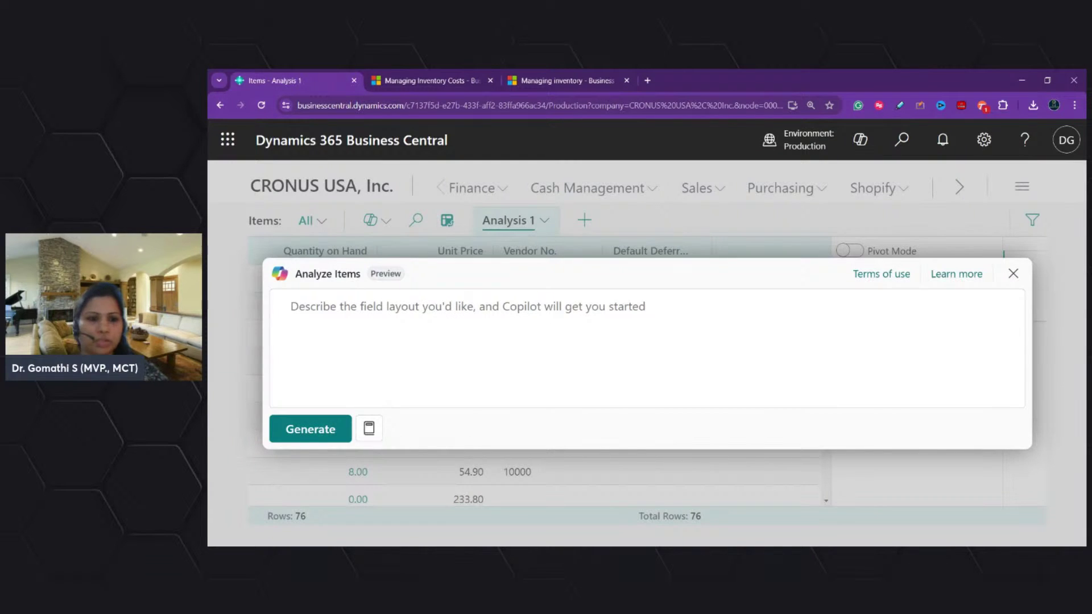
# Try to generate the Copilot analysis with the prompt "Group by salesperson by country" and close the Analyze Items prompt.
pyautogui.write('Group ')
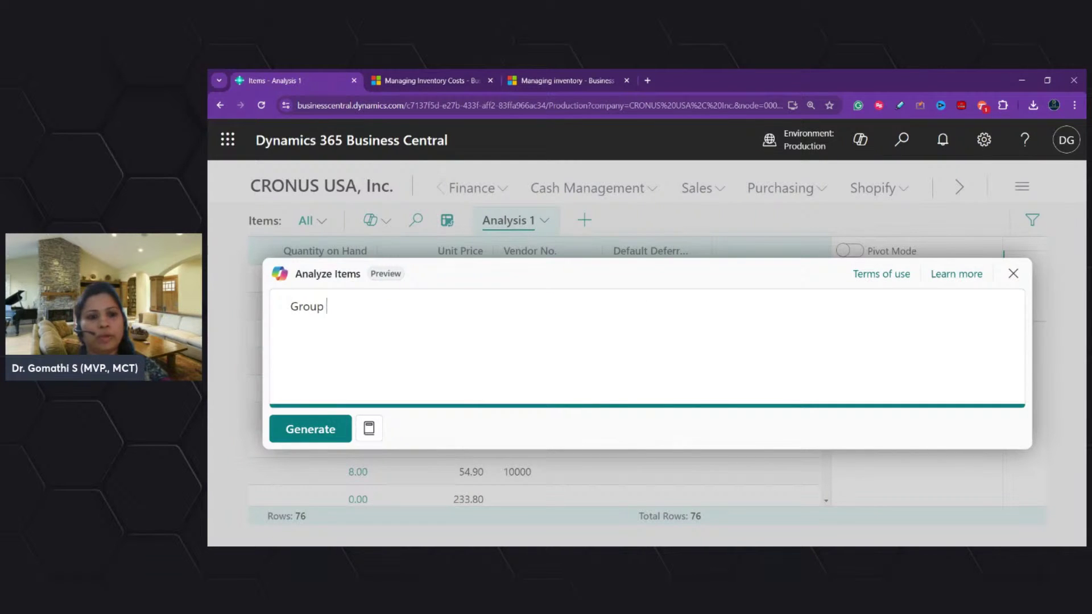
pyautogui.write('by salesperson')
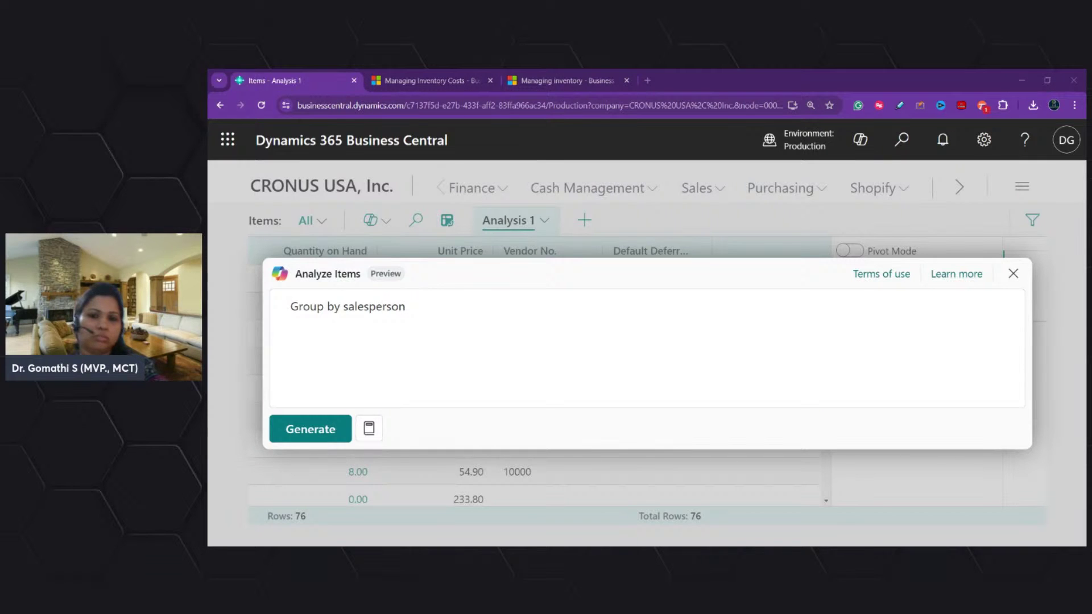
pyautogui.hotkey('alt', 'Tab')
pyautogui.write('byh')
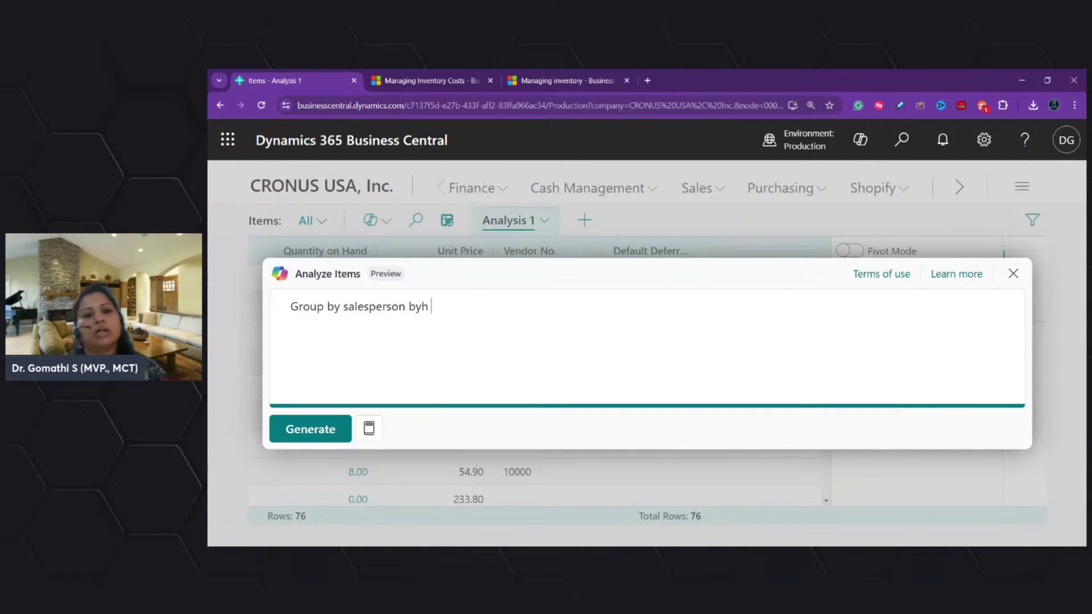
pyautogui.press('BackSpace')
pyautogui.write('country')
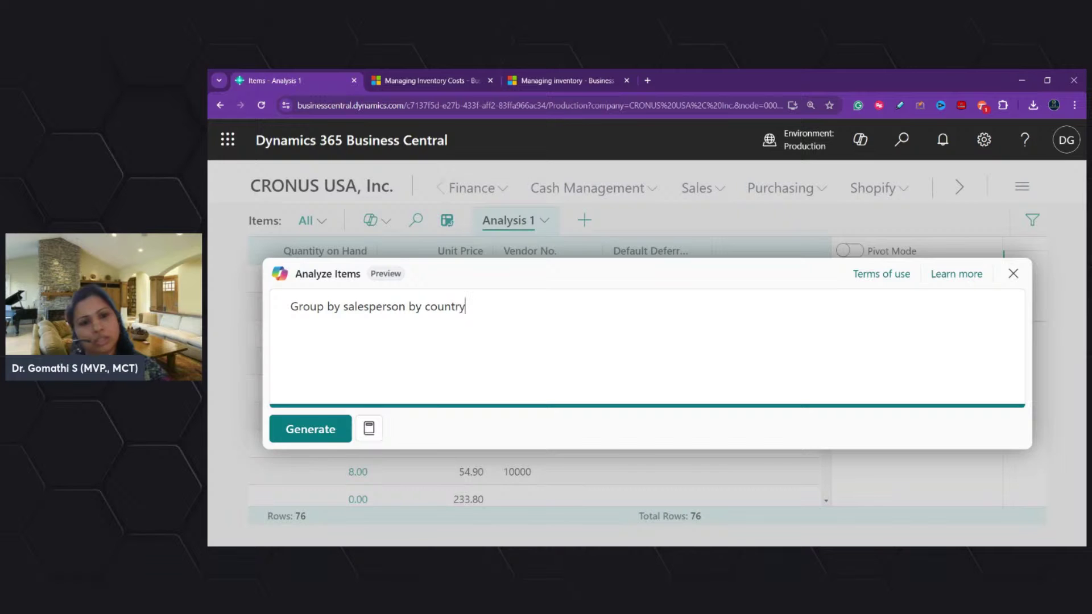
pyautogui.click(292, 429)
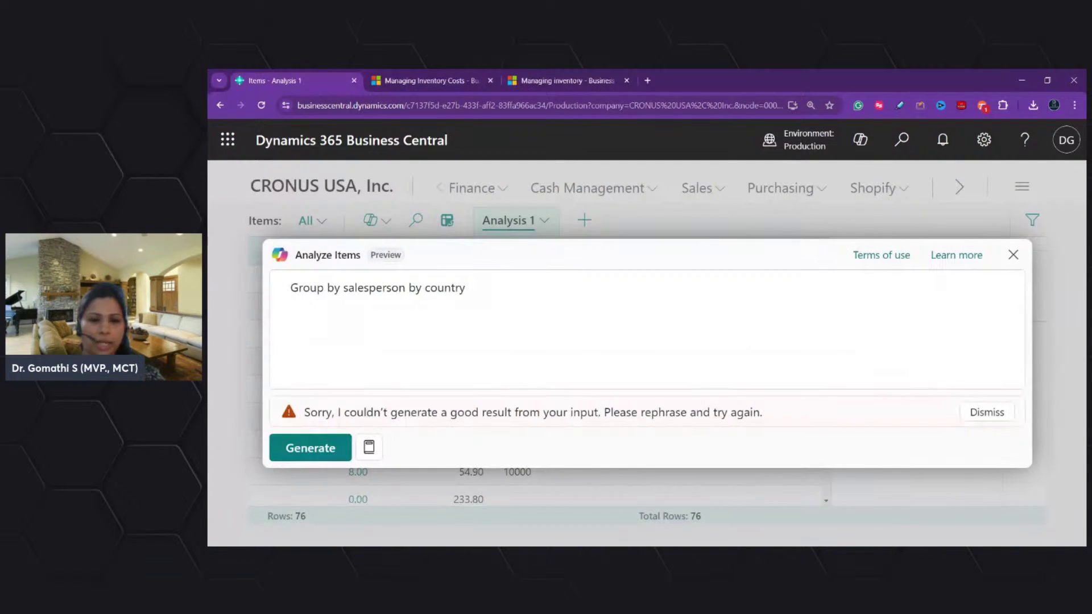
pyautogui.moveTo(310, 414); pyautogui.dragTo(744, 414)
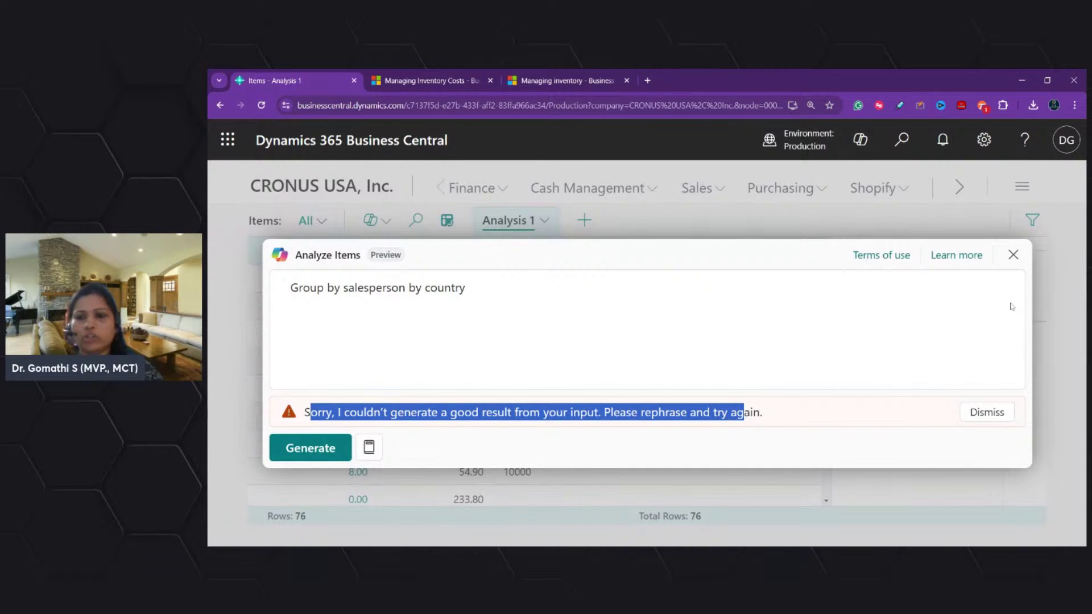
pyautogui.click(1014, 255)
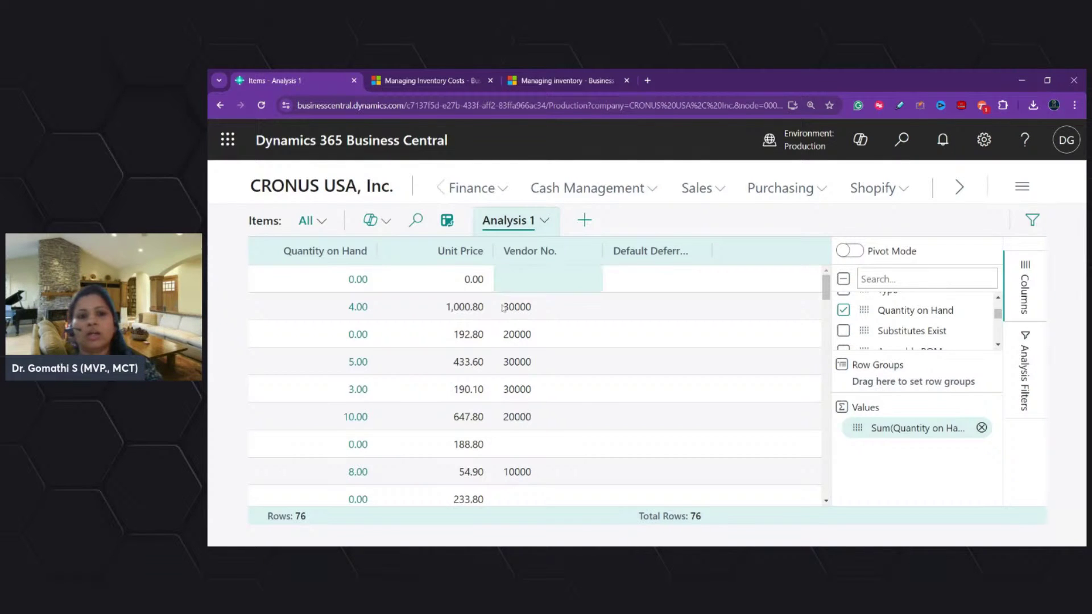
# Look through the available analysis fields, the Copilot analysis options and the list of analysis filters.
pyautogui.scroll(-5, 927, 341)
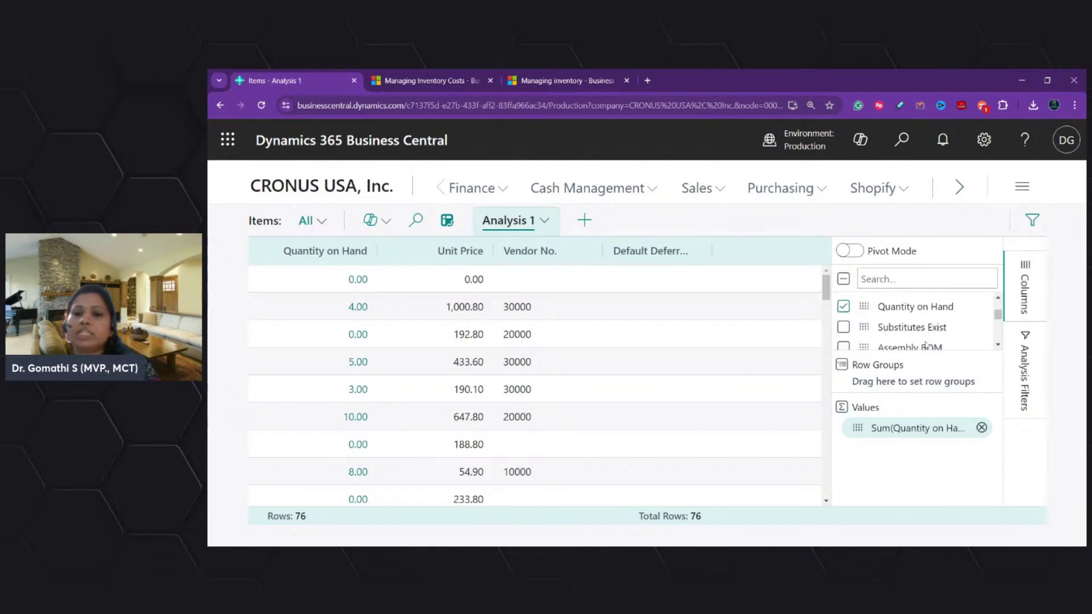
pyautogui.scroll(10, 926, 342)
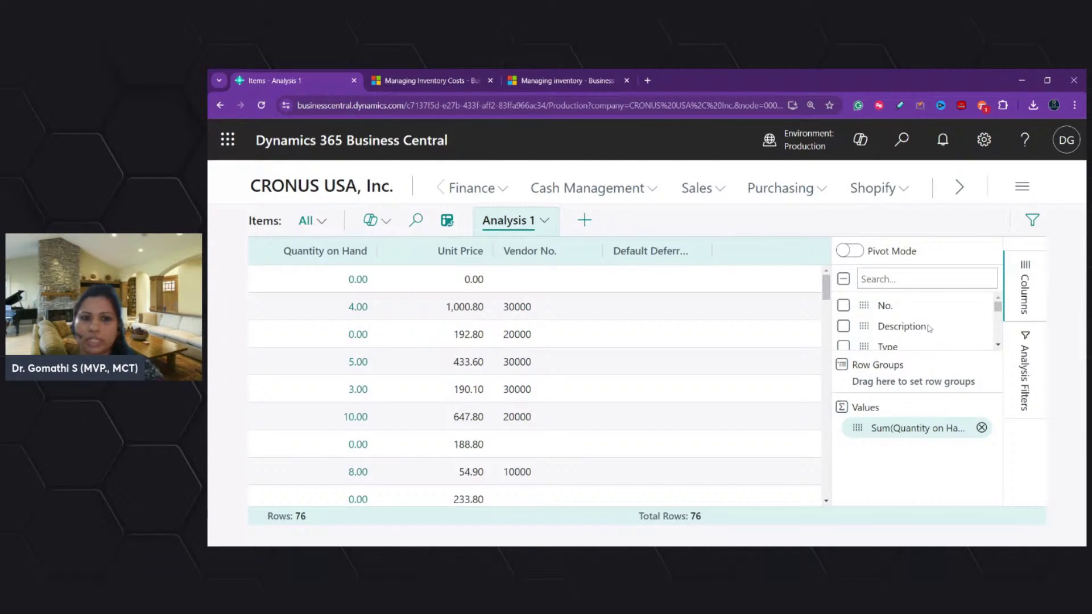
pyautogui.scroll(-5, 929, 328)
pyautogui.scroll(5, 930, 329)
pyautogui.scroll(-5, 930, 329)
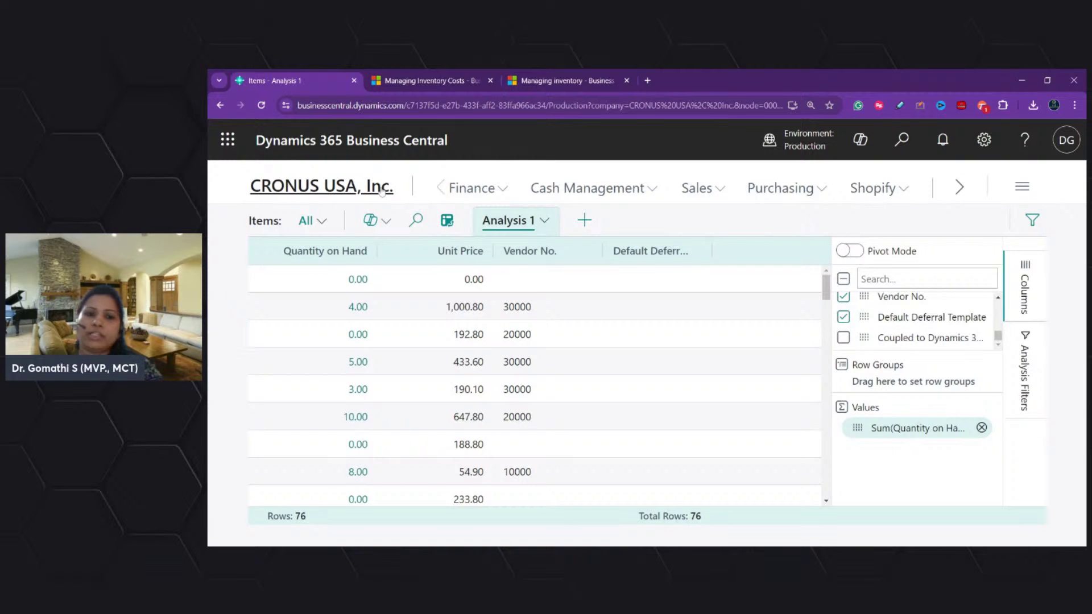
pyautogui.click(380, 221)
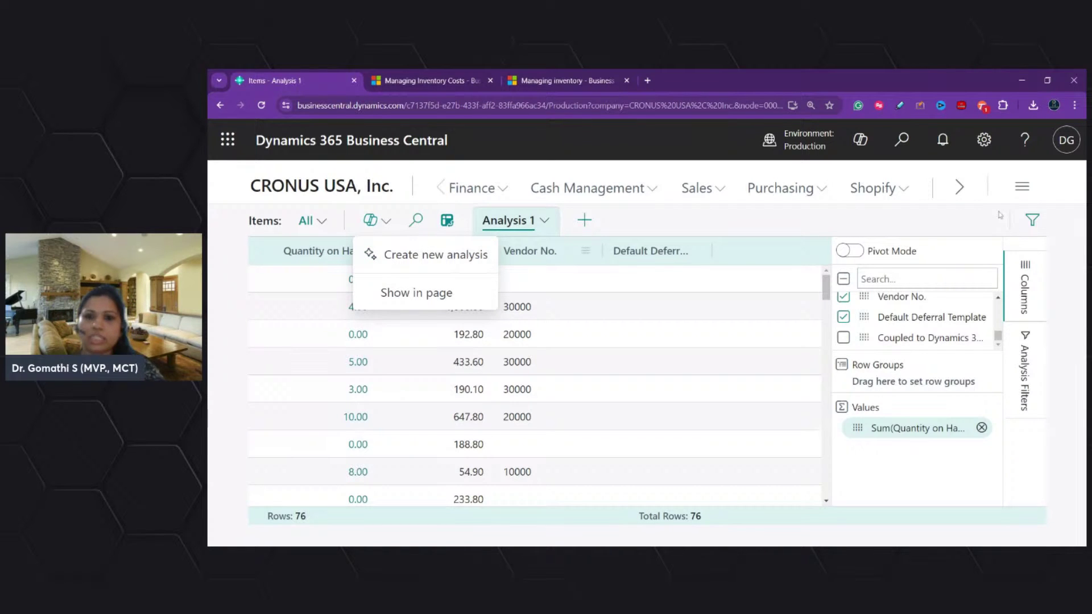
pyautogui.scroll(2, 948, 324)
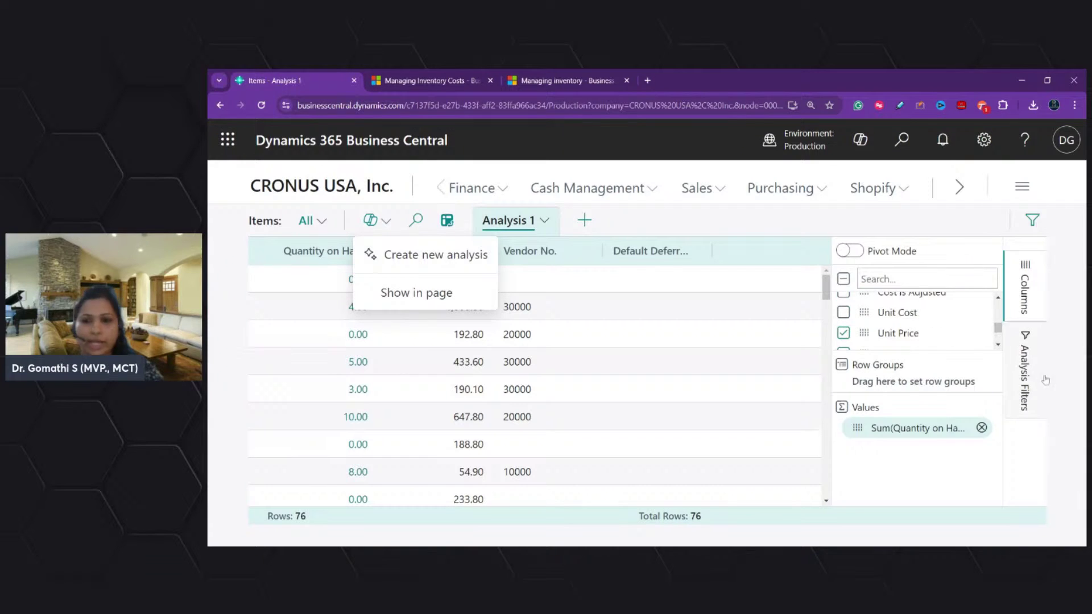
pyautogui.click(1025, 375)
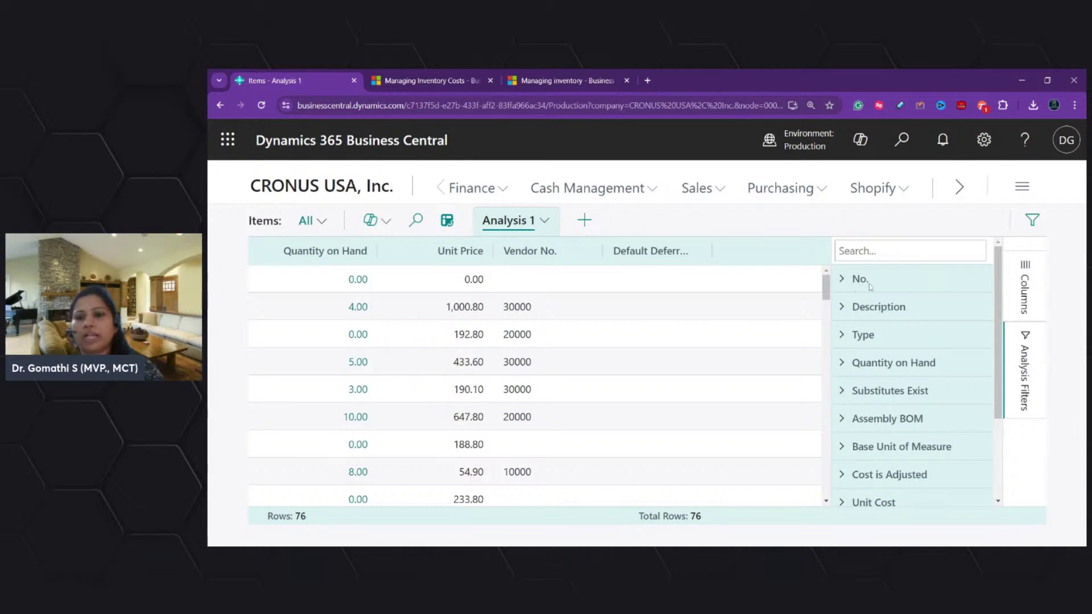
pyautogui.scroll(-3, 861, 284)
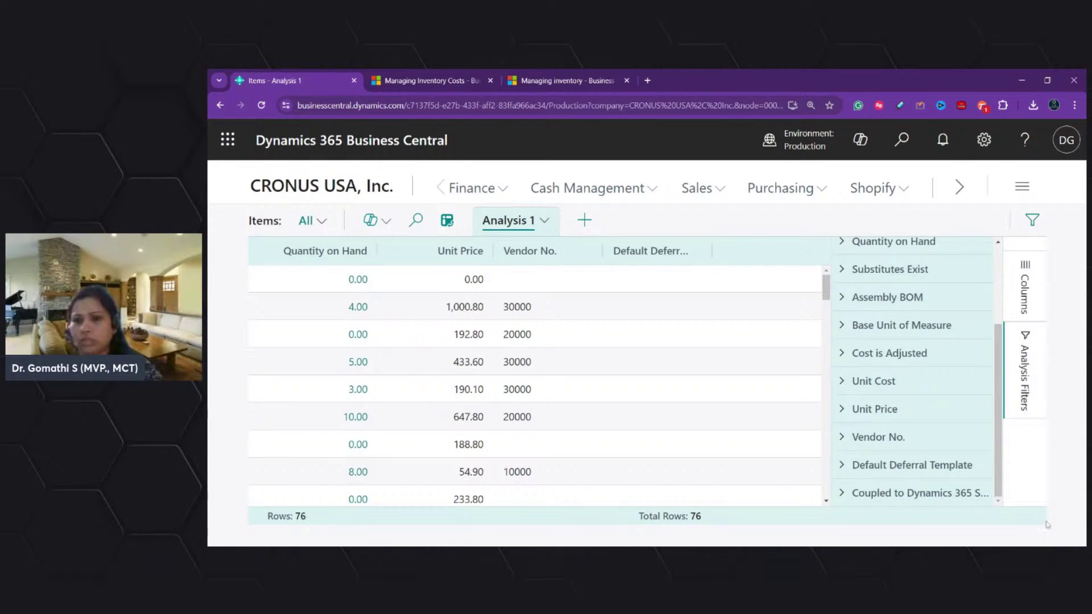
pyautogui.click(1032, 285)
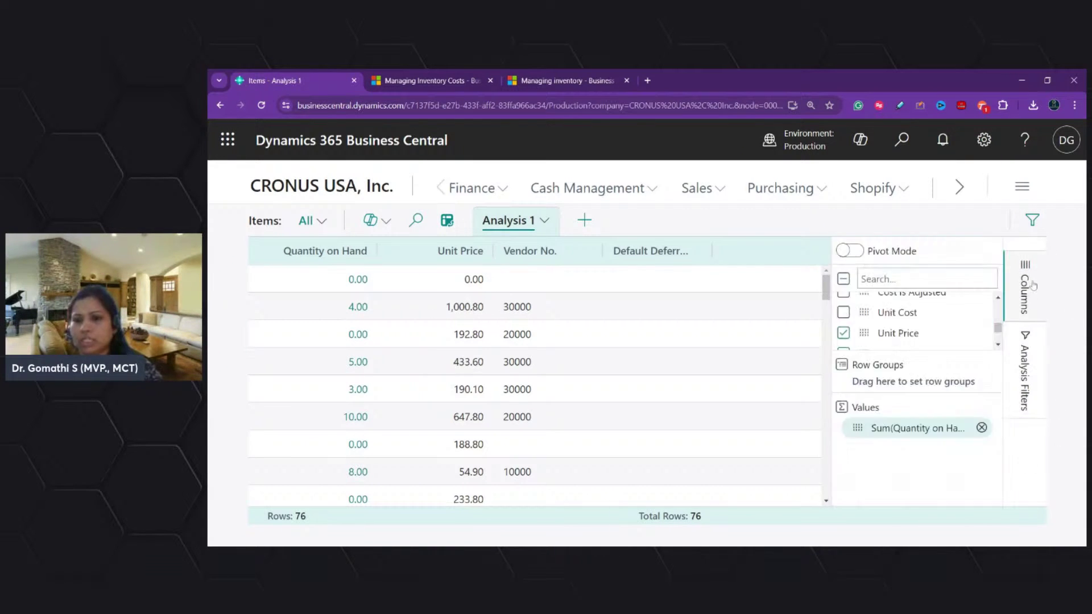
# Set the condition of the Description analysis filter to Not contains and collapse that filter.
pyautogui.click(1025, 373)
pyautogui.scroll(3, 847, 330)
pyautogui.click(851, 310)
pyautogui.click(851, 310)
pyautogui.click(850, 310)
pyautogui.click(876, 343)
pyautogui.click(882, 388)
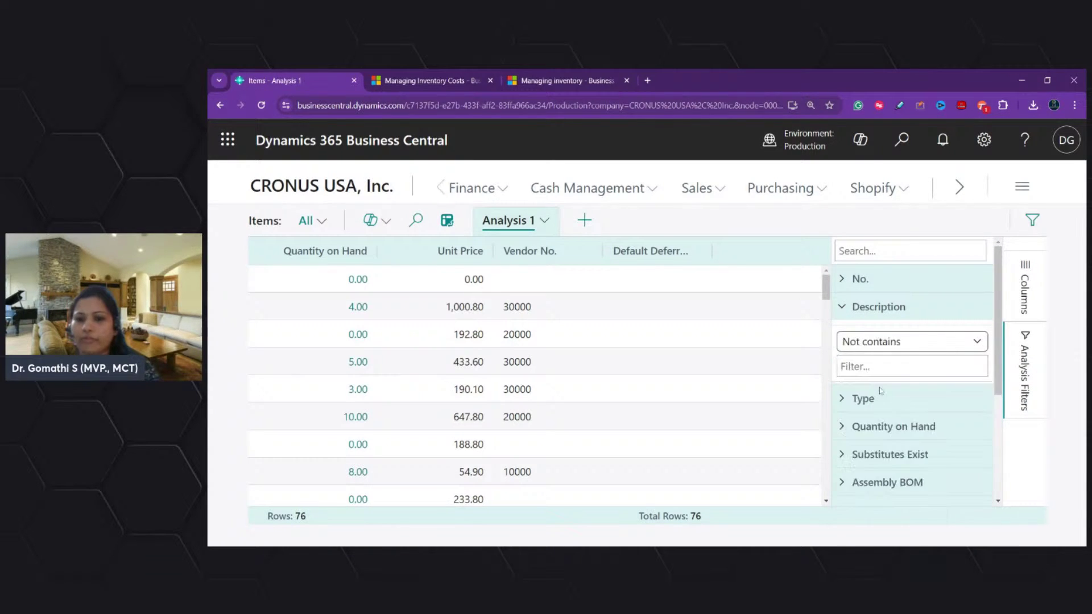
pyautogui.click(843, 310)
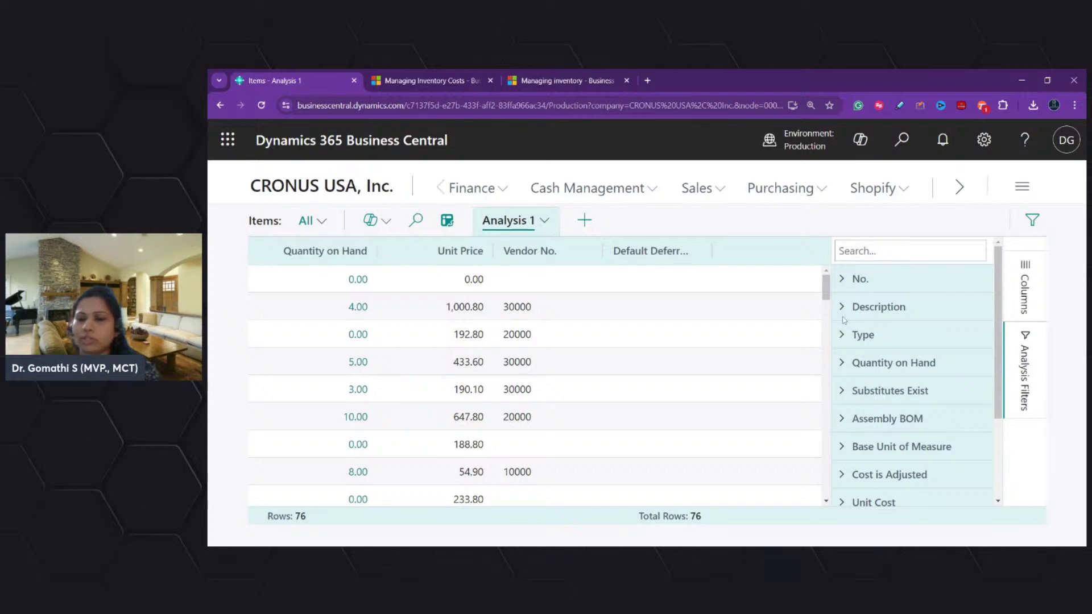
# Filter the analysis to items with a Unit Cost greater than or equal to 500, and change the limit to 1000.
pyautogui.scroll(-2, 876, 387)
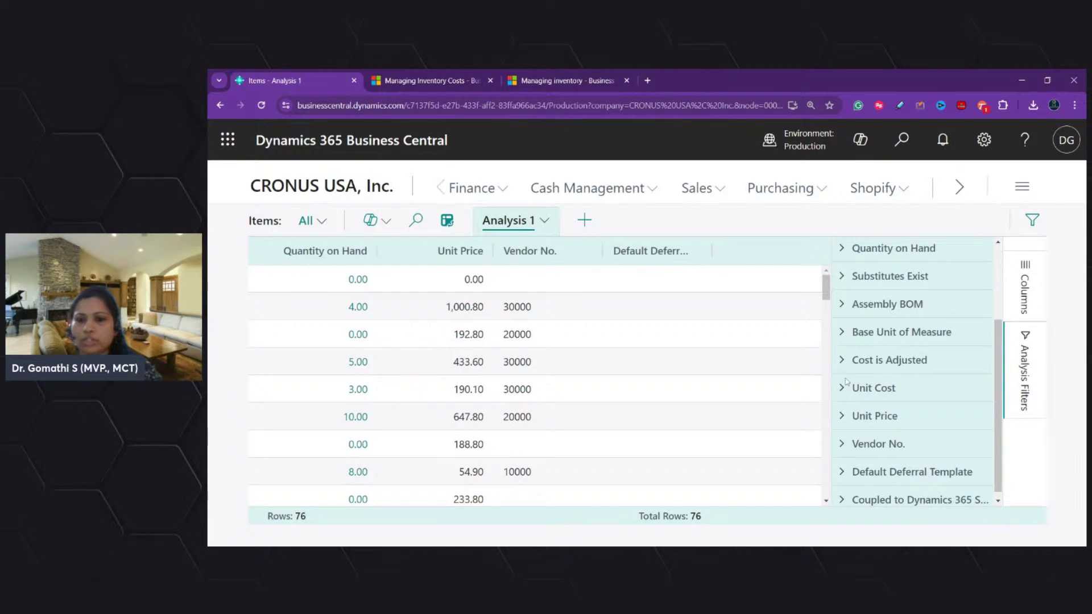
pyautogui.click(847, 387)
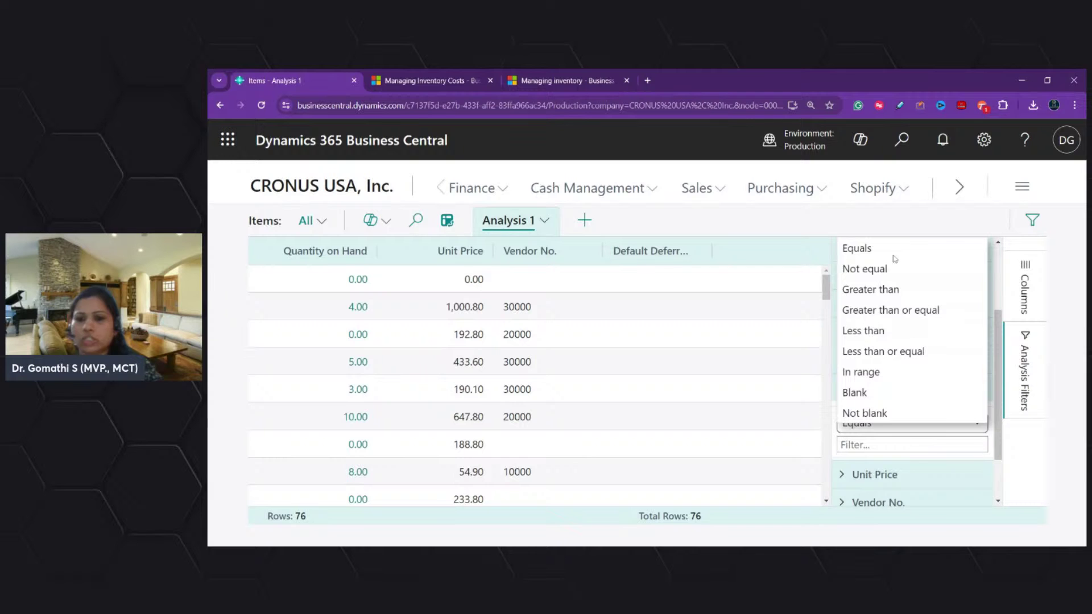
pyautogui.click(880, 302)
pyautogui.click(863, 444)
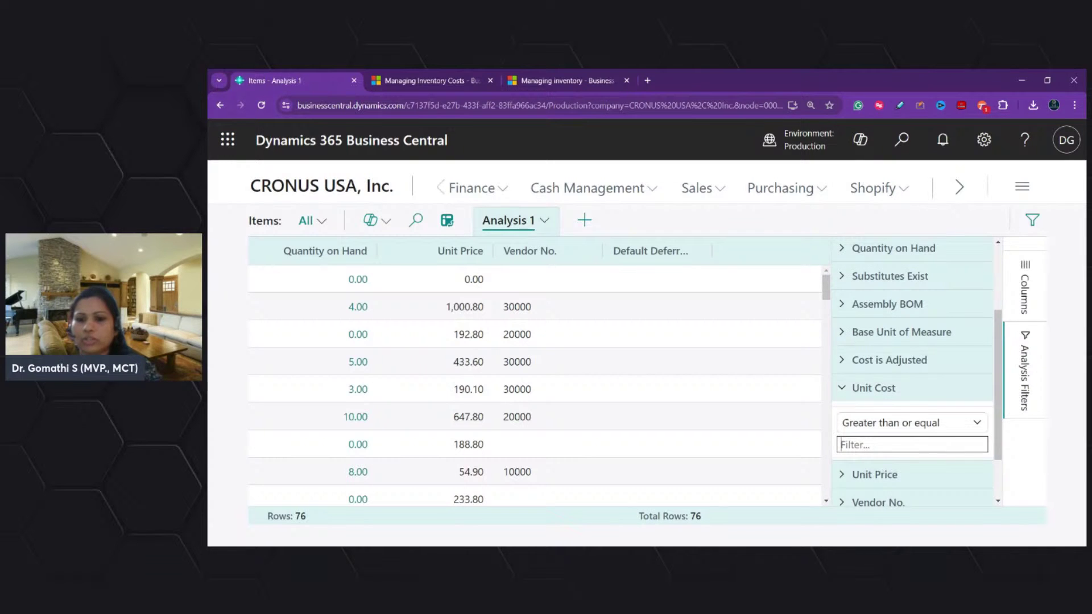
pyautogui.write('500')
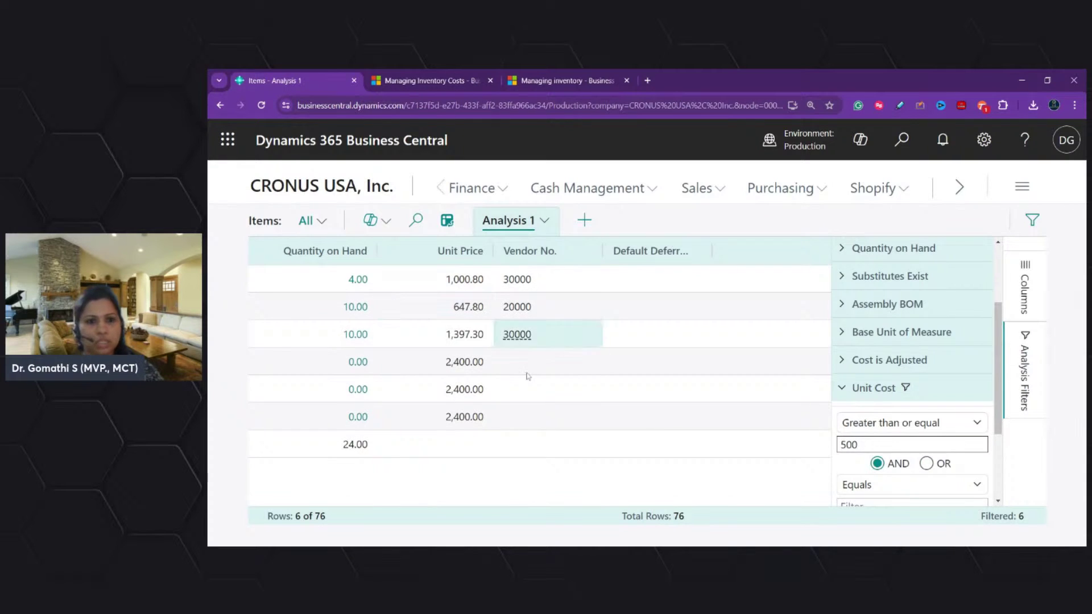
pyautogui.moveTo(869, 445); pyautogui.dragTo(810, 446)
pyautogui.write('1000')
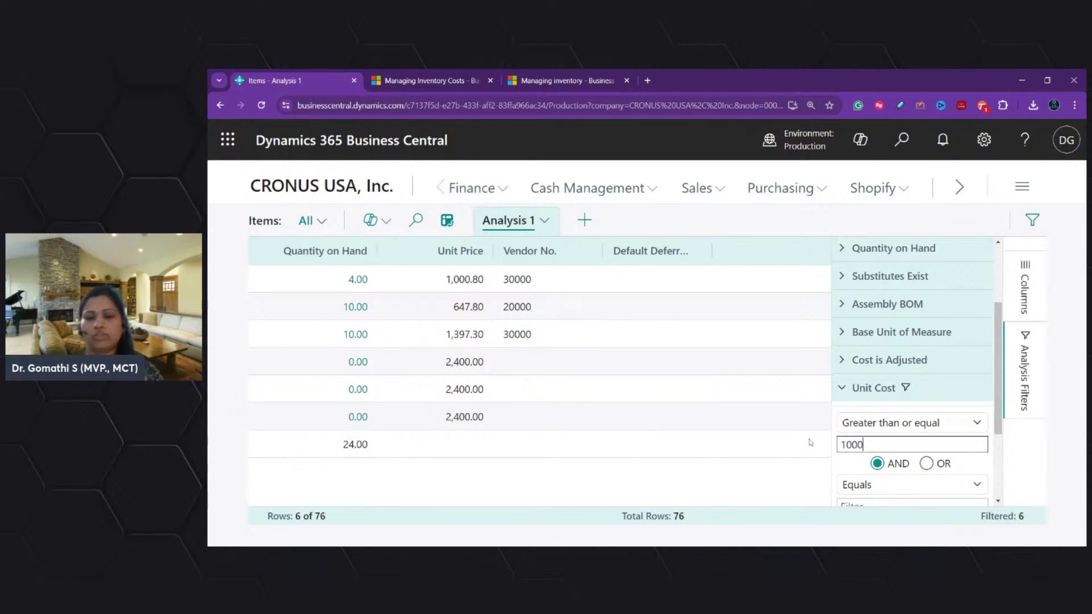